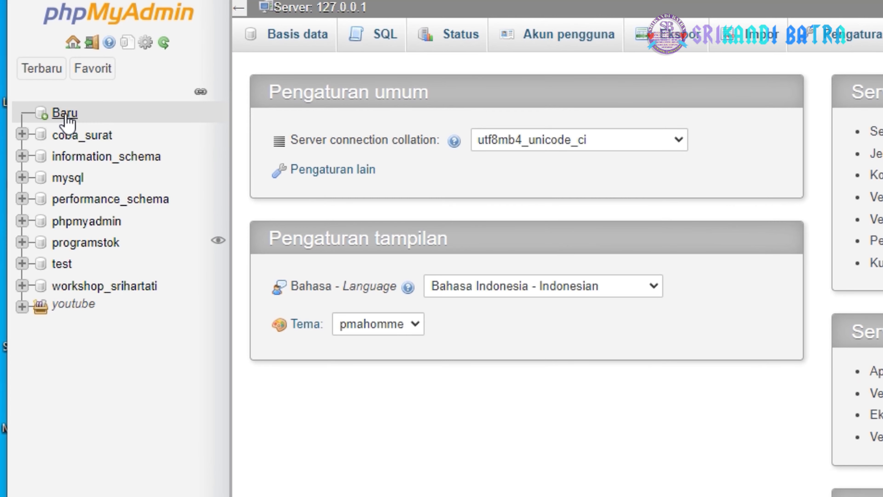
# Step: Create a new database named youtube_SuratClientServer with the utf8mb4_general_ci collation
pyautogui.click(65, 116)
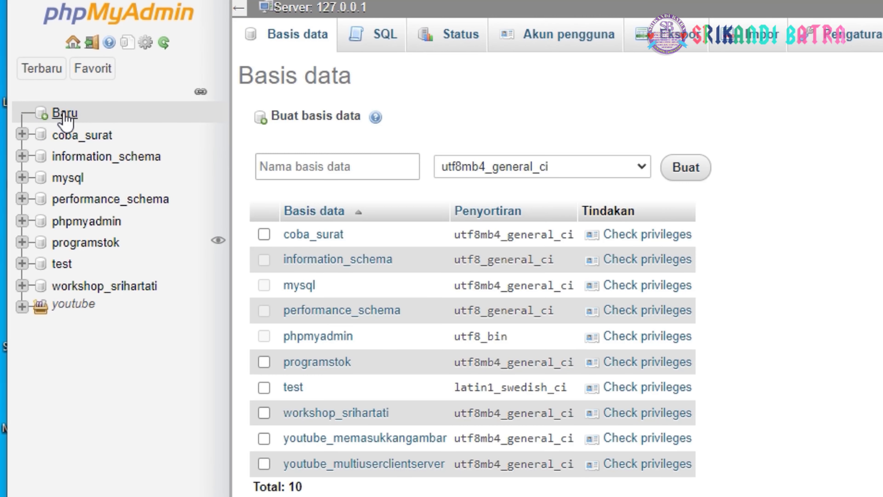
pyautogui.click(304, 165)
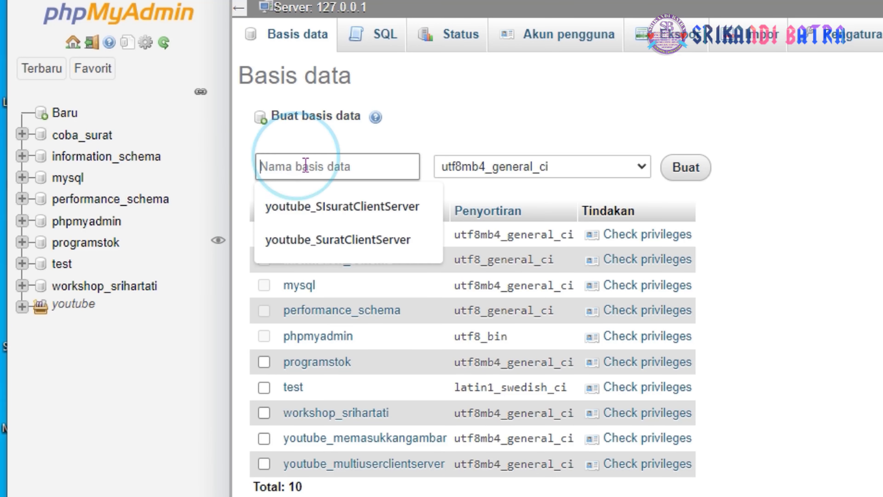
pyautogui.click(298, 247)
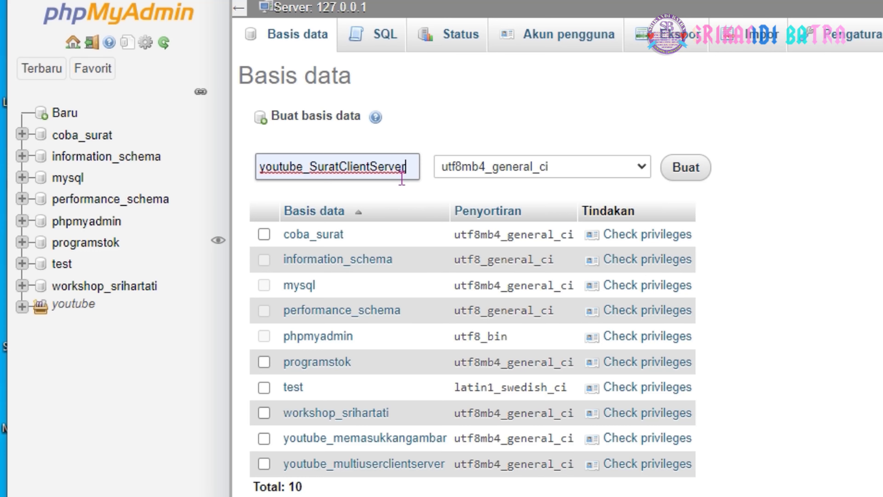
pyautogui.click(689, 173)
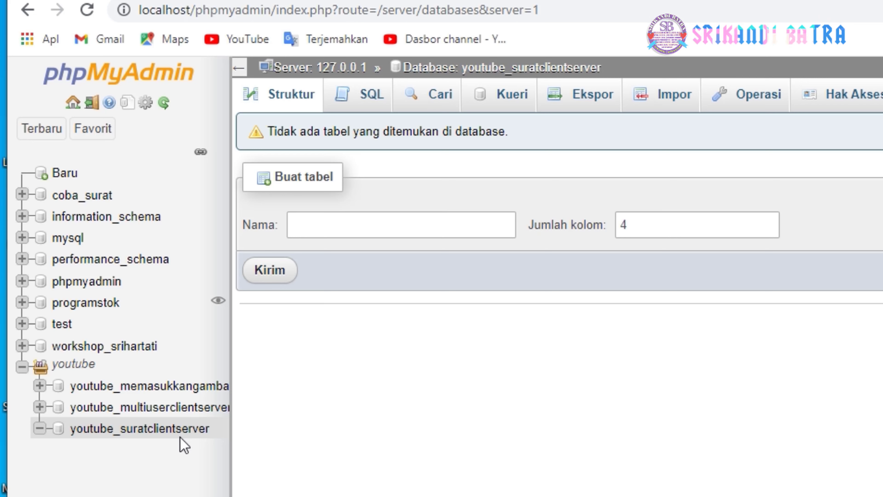
# Step: Start a new four-column table named TDataBagian in the youtube_suratclientserver database
pyautogui.click(327, 225)
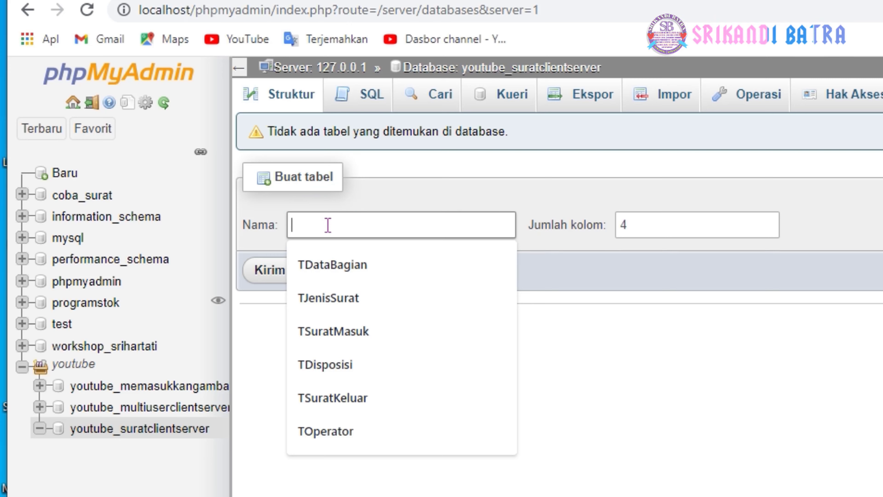
pyautogui.write('taBagian')
pyautogui.click(315, 266)
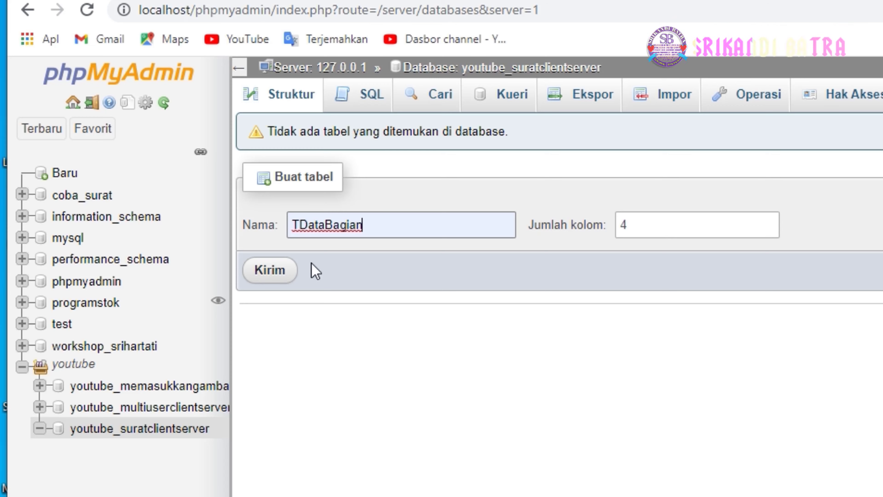
pyautogui.click(274, 275)
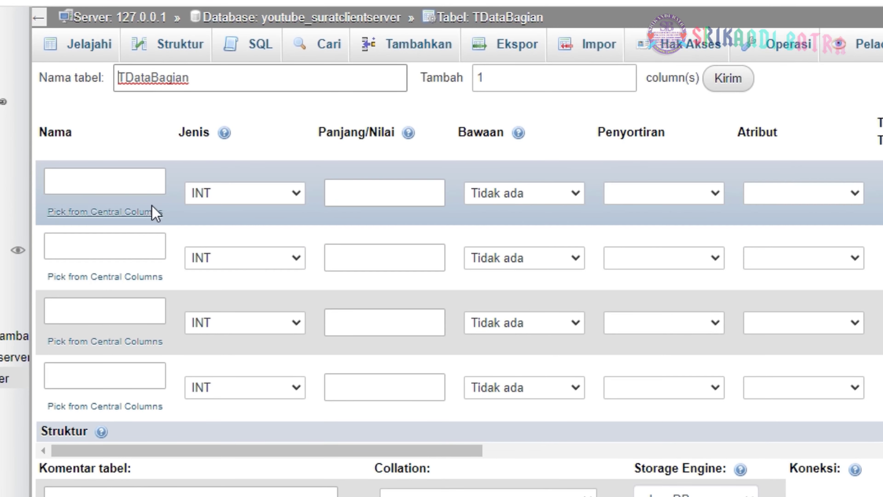
# Step: Name the first two columns of TDataBagian Kodebagian and NamaBagian
pyautogui.click(124, 175)
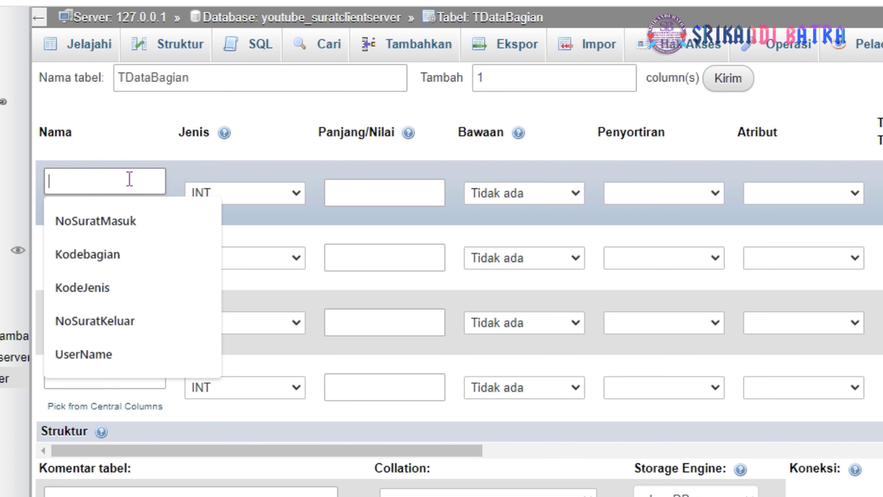
pyautogui.write('kode')
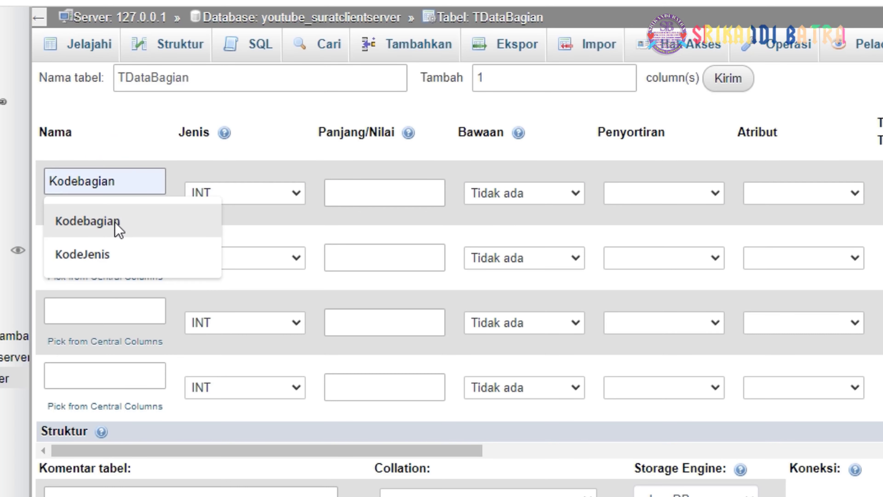
pyautogui.click(114, 228)
pyautogui.click(105, 247)
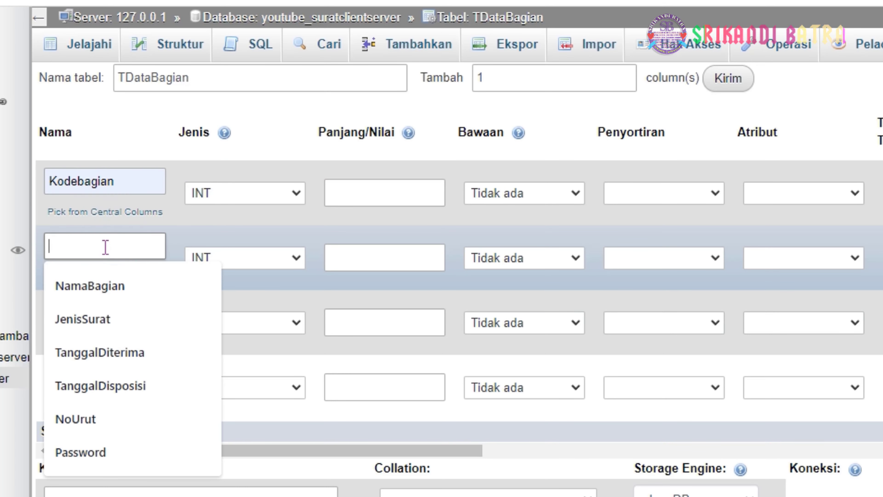
pyautogui.write('nama')
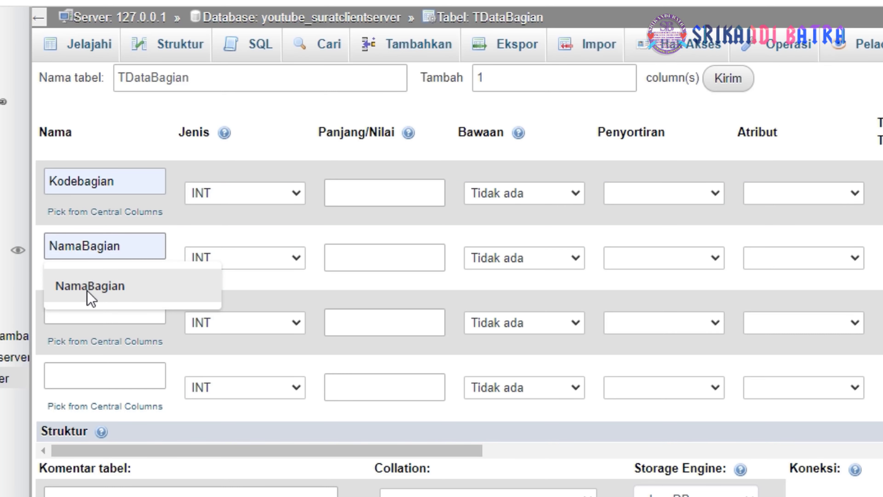
pyautogui.click(87, 293)
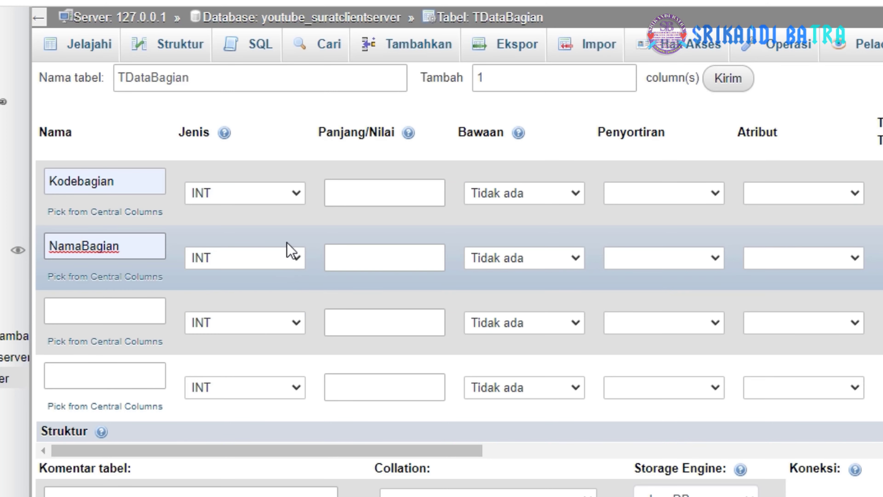
# Step: Set both named columns to VARCHAR, with length 5 for Kodebagian and 15 for NamaBagian
pyautogui.click(297, 195)
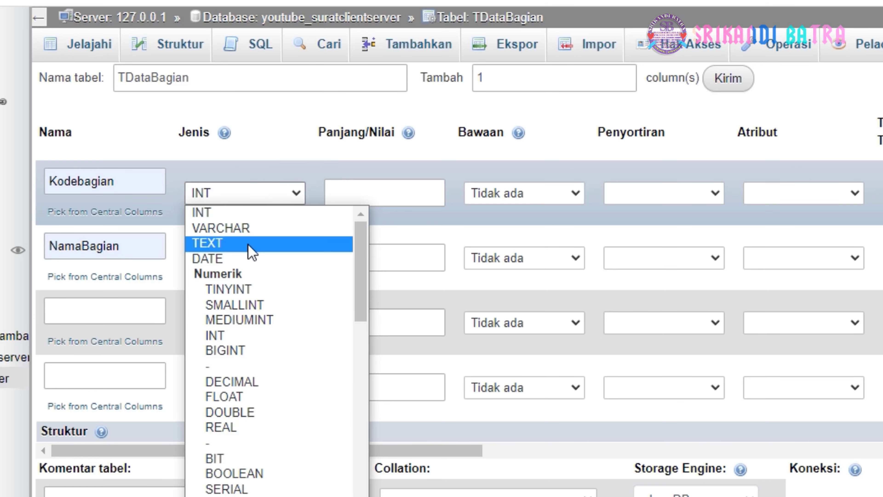
pyautogui.click(248, 228)
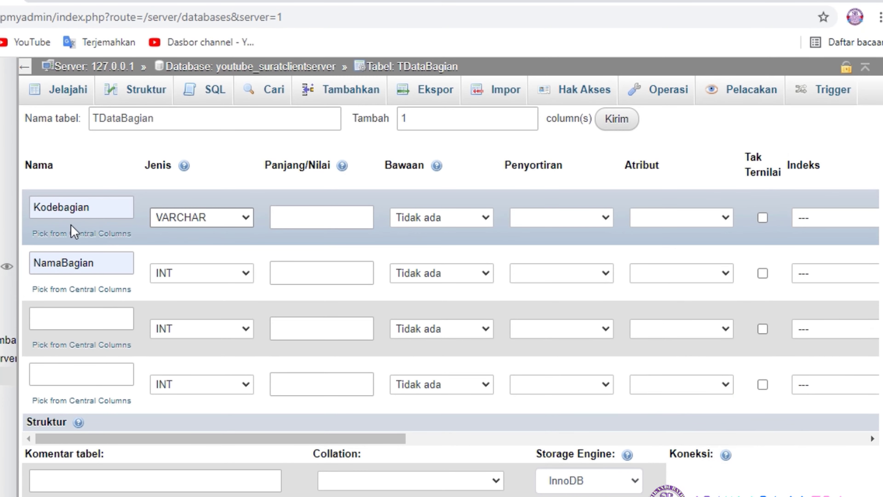
pyautogui.click(245, 275)
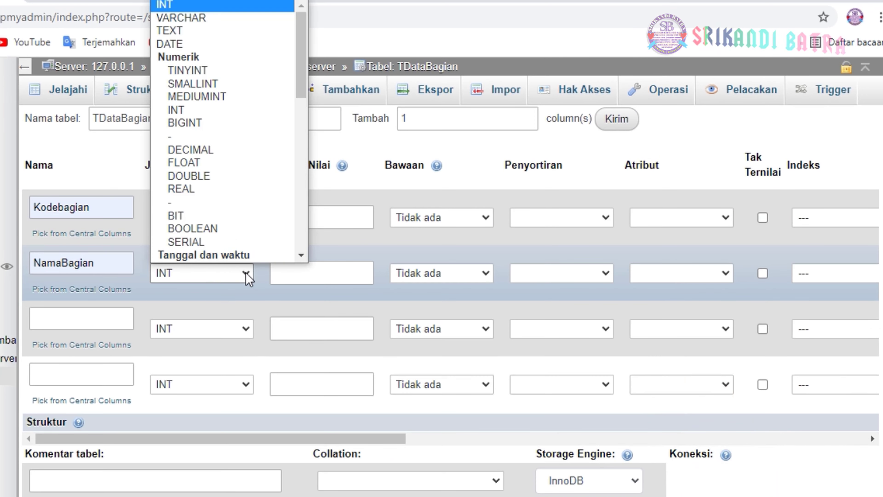
pyautogui.click(191, 19)
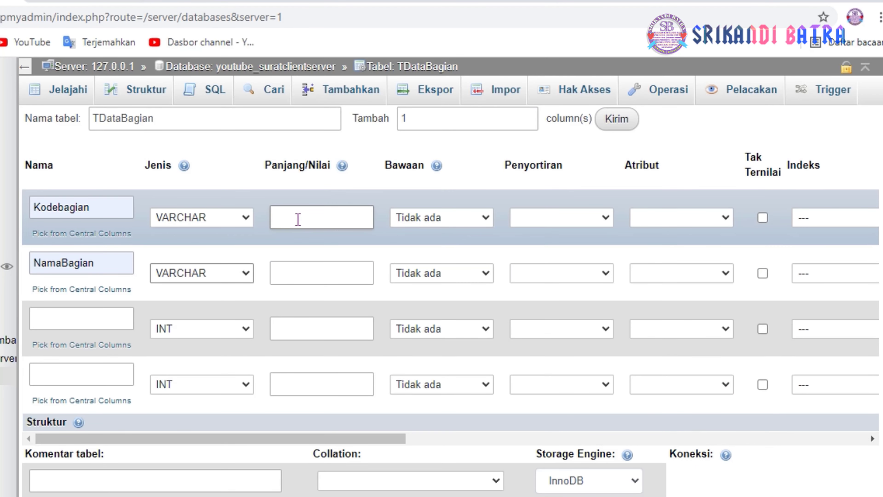
pyautogui.click(297, 218)
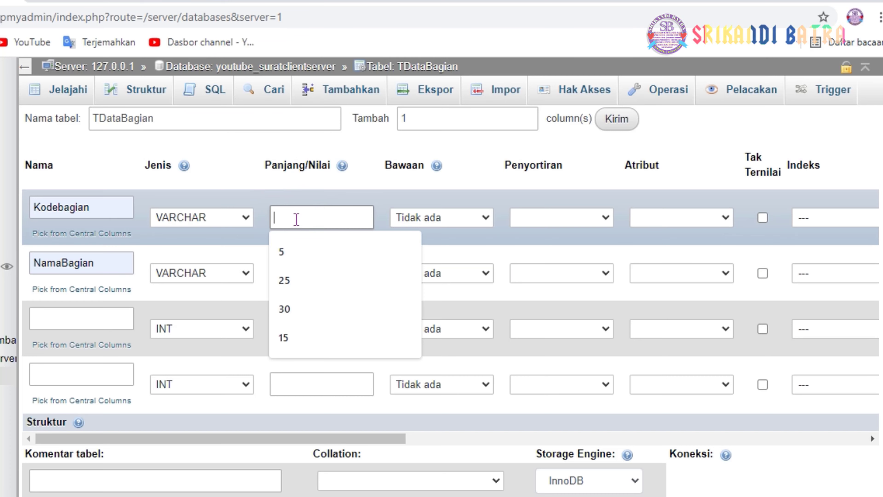
pyautogui.click(289, 251)
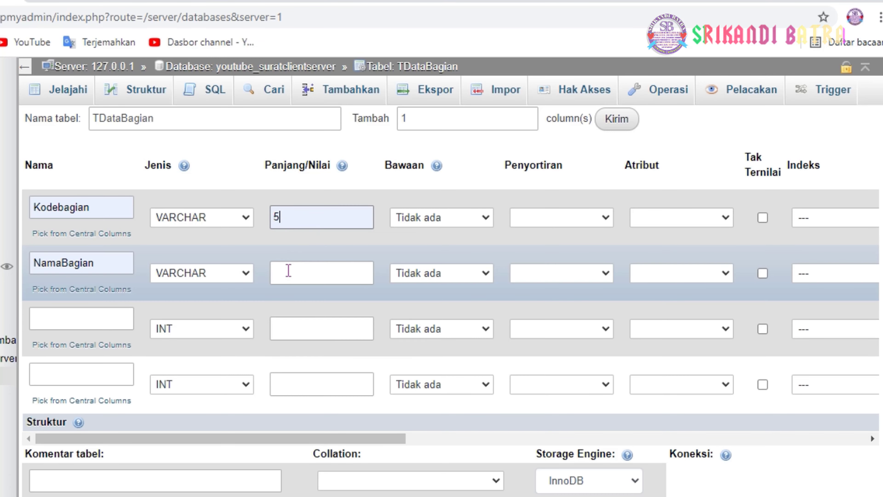
pyautogui.click(287, 272)
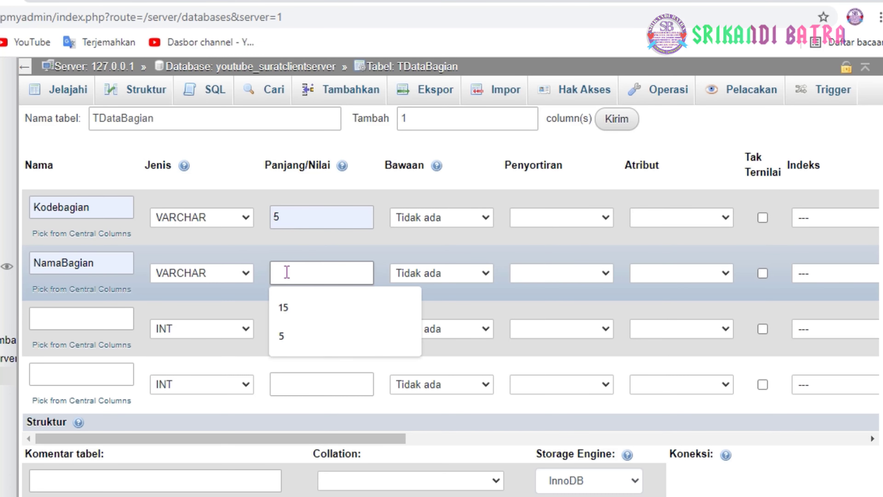
pyautogui.write('15')
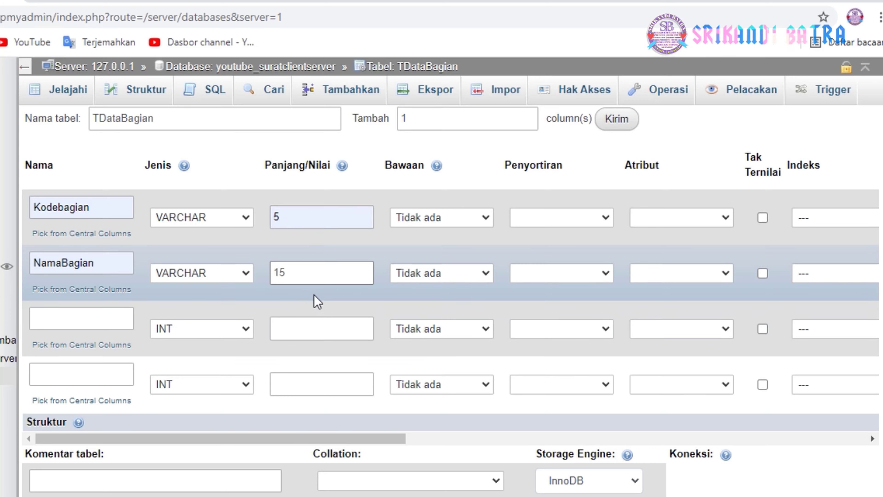
# Step: Make Kodebagian the PRIMARY index without an index size and save the TDataBagian table
pyautogui.click(814, 220)
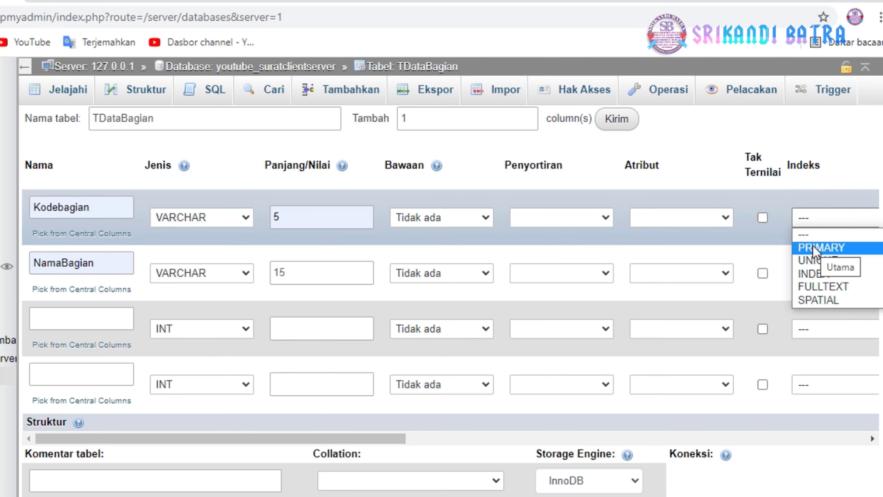
pyautogui.click(814, 248)
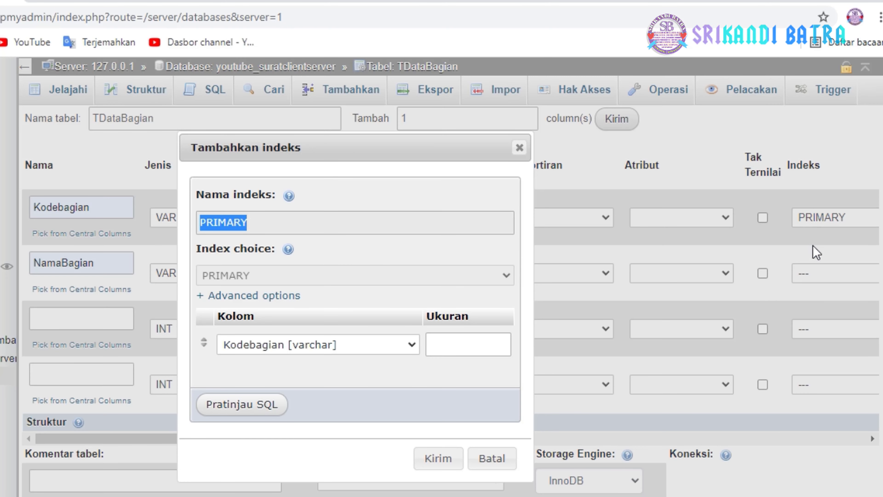
pyautogui.click(463, 346)
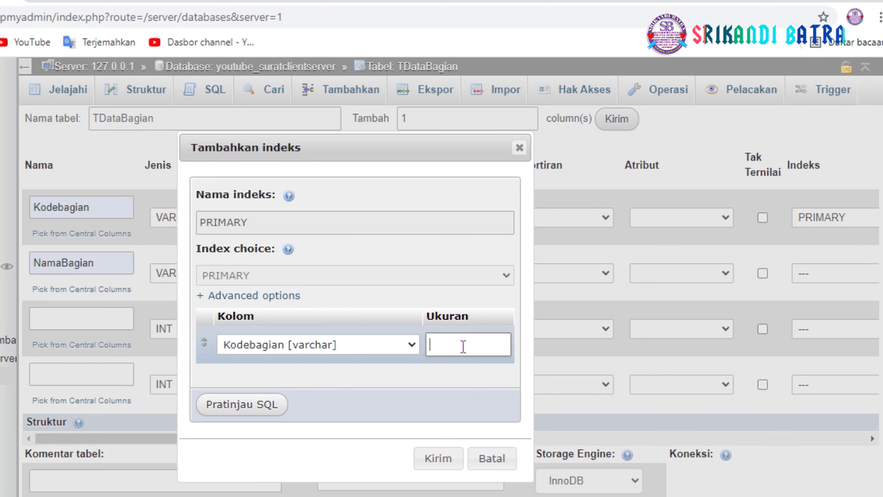
pyautogui.click(445, 462)
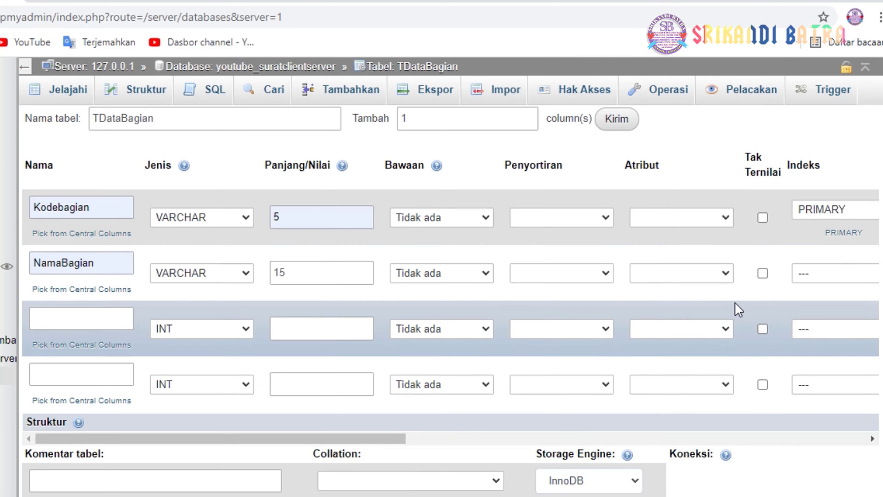
pyautogui.scroll(-1, 585, 303)
pyautogui.scroll(-2, 585, 303)
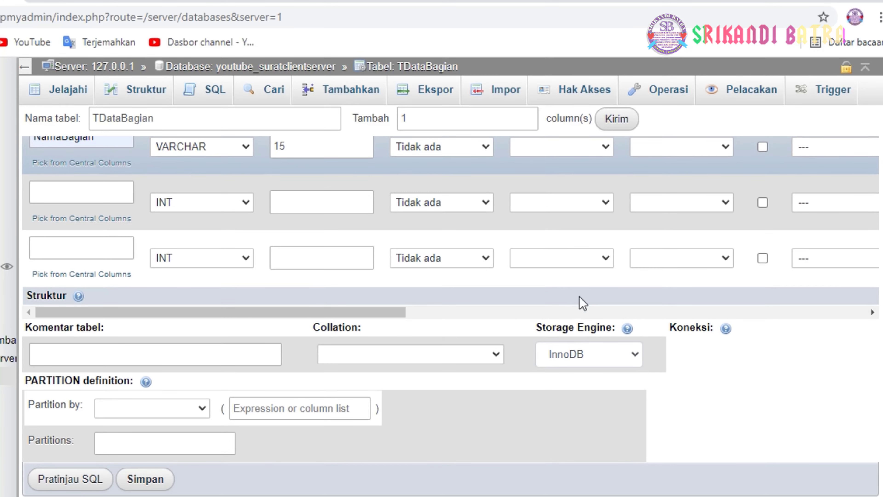
pyautogui.click(145, 482)
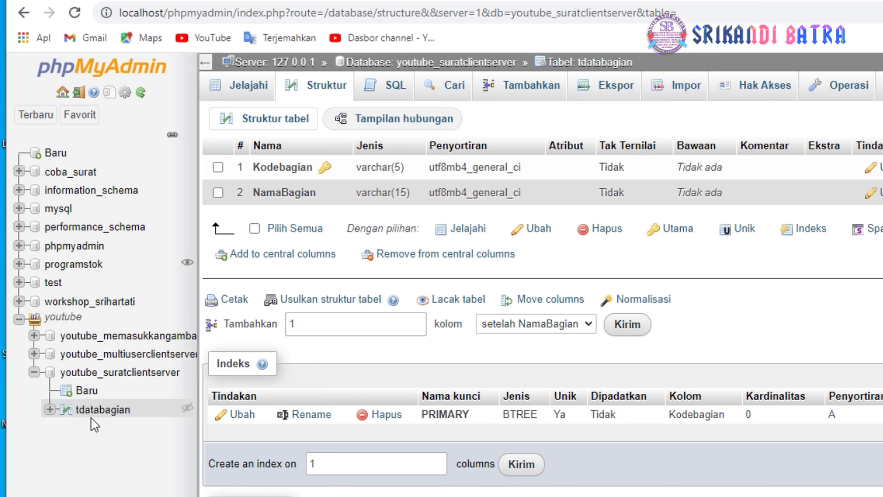
# Step: Start another table in youtube_suratclientserver and name it TJenisSurat
pyautogui.click(87, 391)
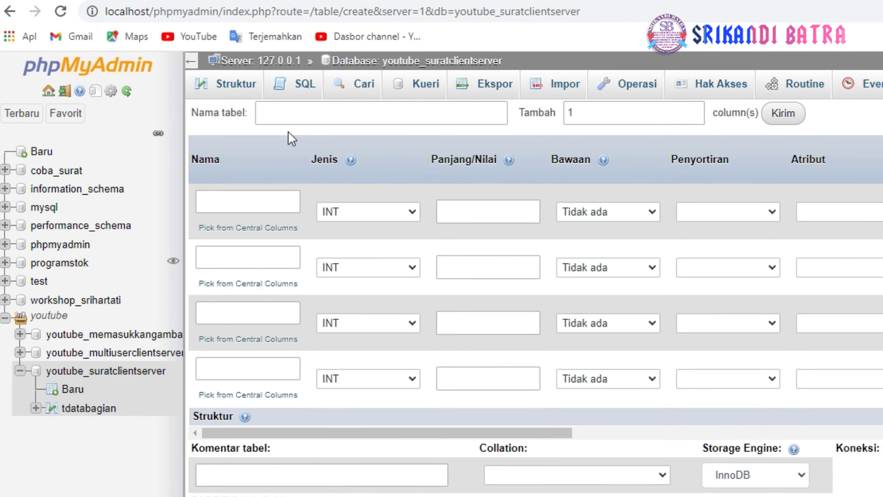
pyautogui.click(289, 112)
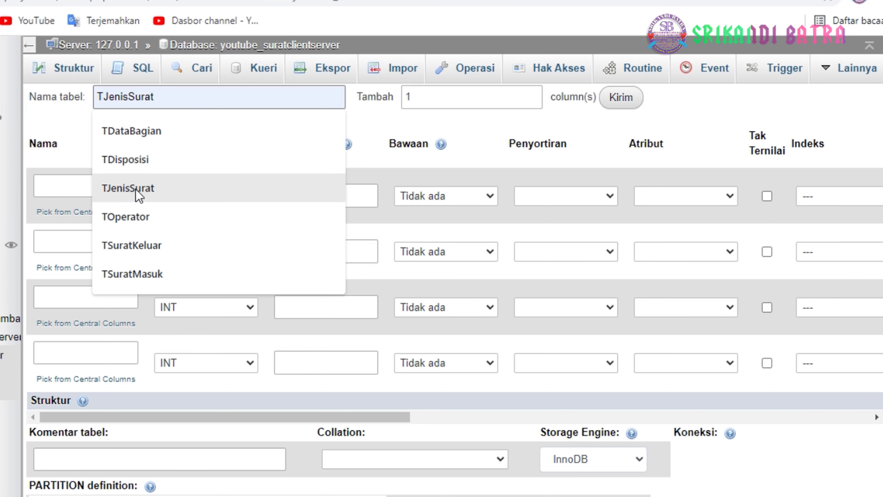
pyautogui.click(137, 189)
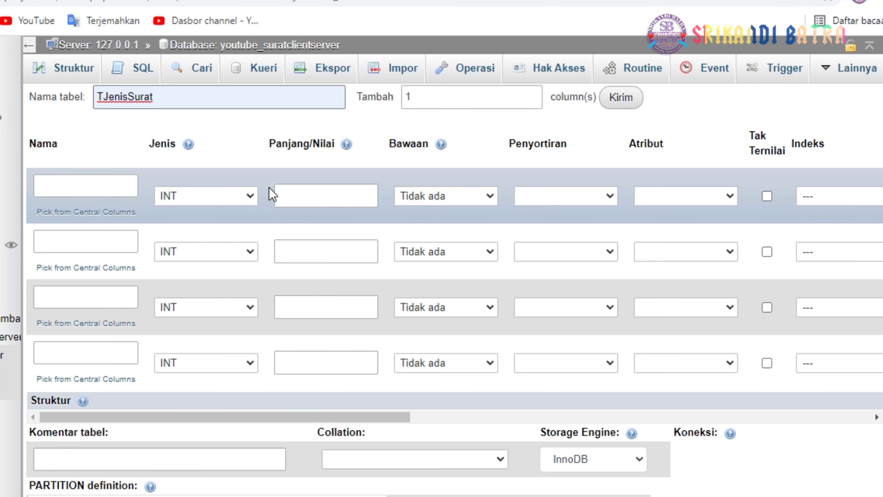
# Step: Name the first two columns of TJenisSurat KodeJenis and JenisSurat
pyautogui.click(99, 185)
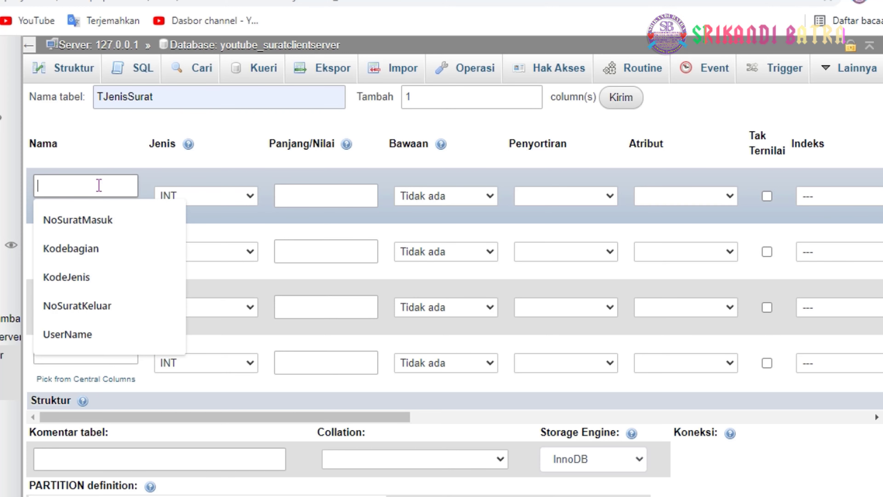
pyautogui.click(73, 277)
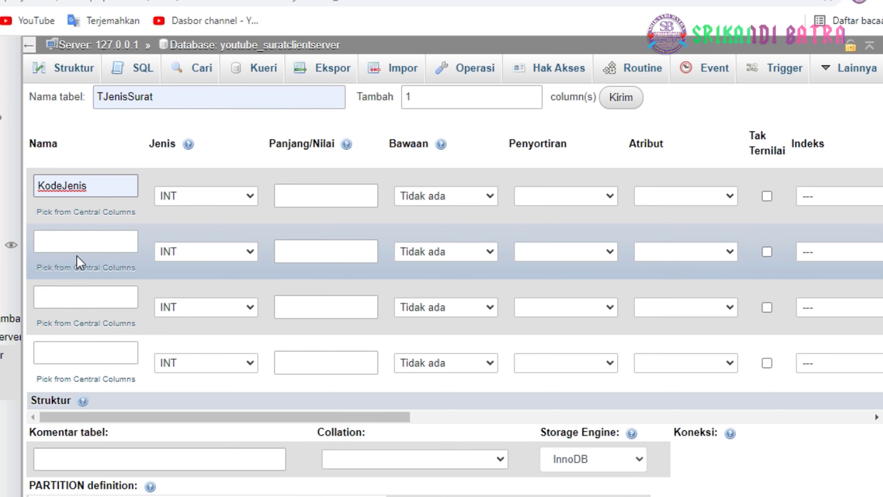
pyautogui.click(76, 242)
pyautogui.click(70, 303)
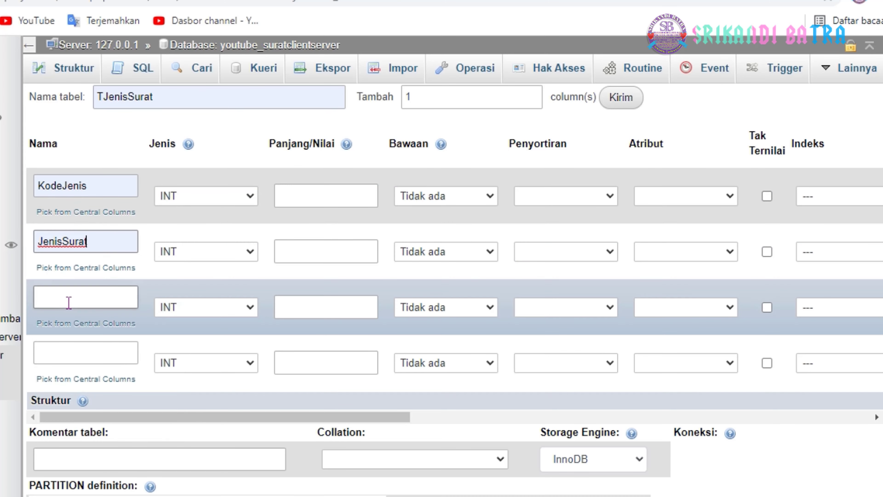
# Step: Set KodeJenis to VARCHAR with length 5 and JenisSurat to VARCHAR with length 15
pyautogui.click(244, 197)
pyautogui.click(191, 225)
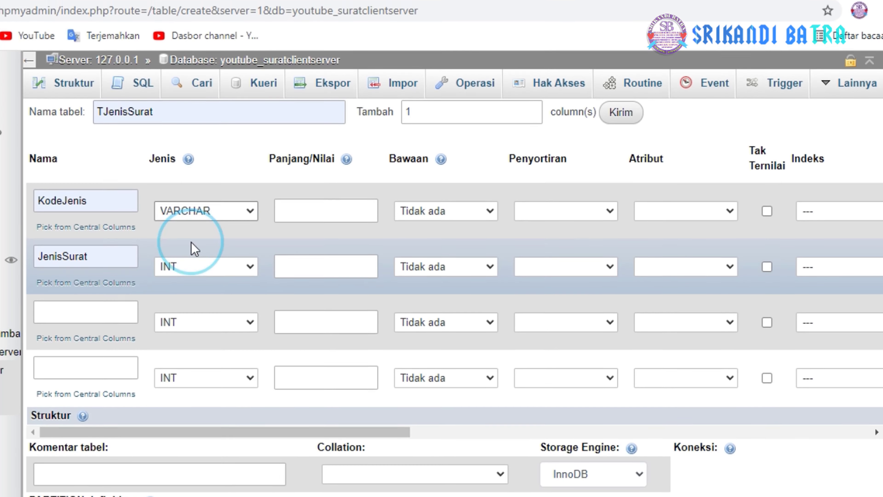
pyautogui.click(250, 266)
pyautogui.click(207, 33)
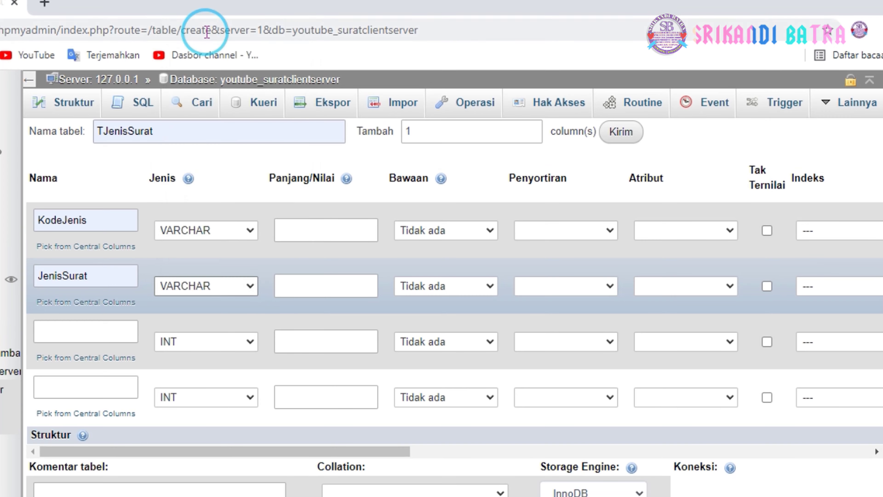
pyautogui.click(288, 229)
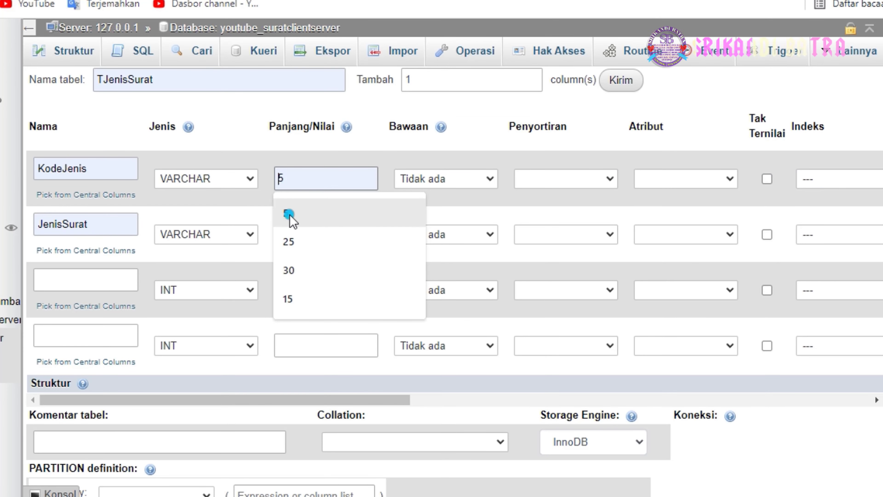
pyautogui.click(289, 214)
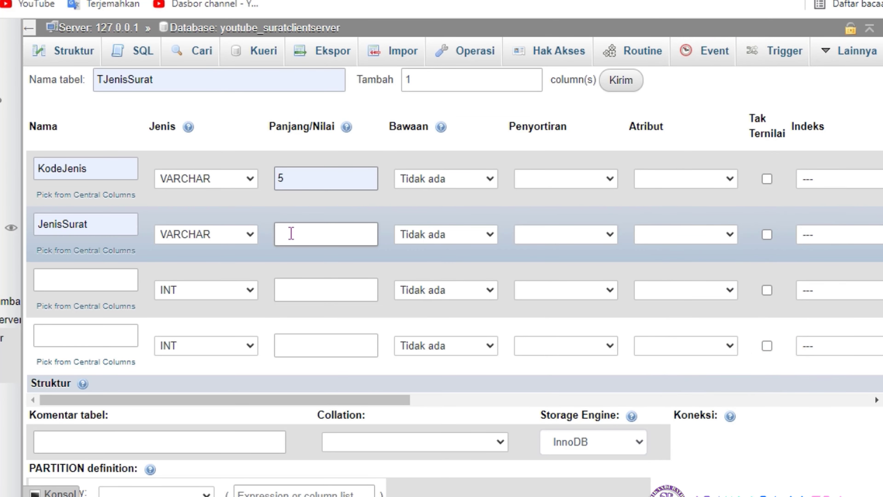
pyautogui.click(290, 232)
pyautogui.click(290, 267)
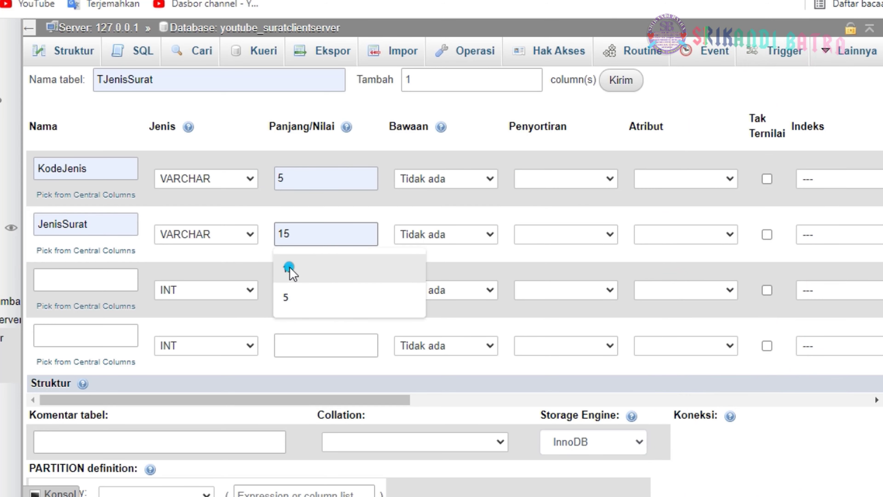
pyautogui.click(289, 268)
# Step: Make KodeJenis the PRIMARY index with size 5 and save the TJenisSurat table
pyautogui.click(835, 179)
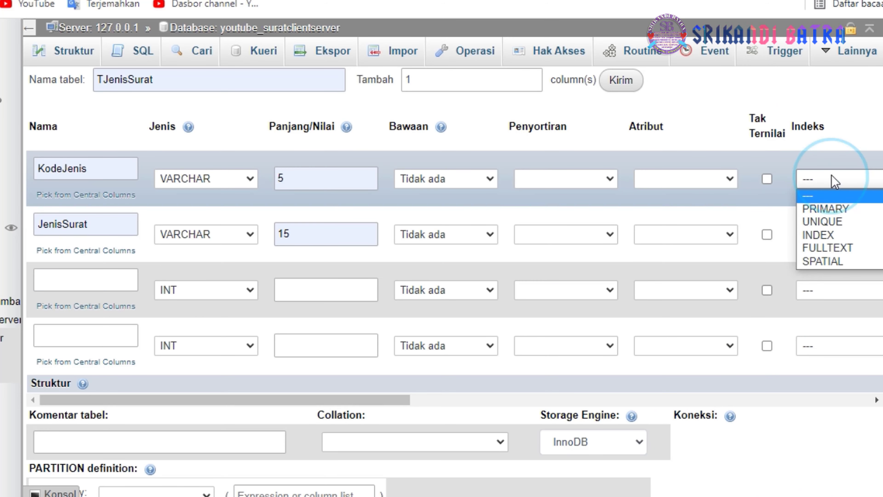
pyautogui.click(830, 210)
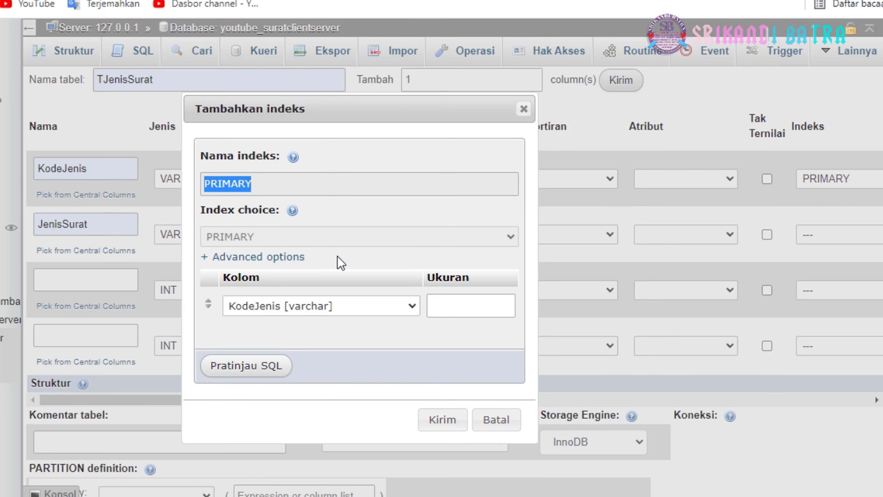
pyautogui.click(445, 304)
pyautogui.write('5')
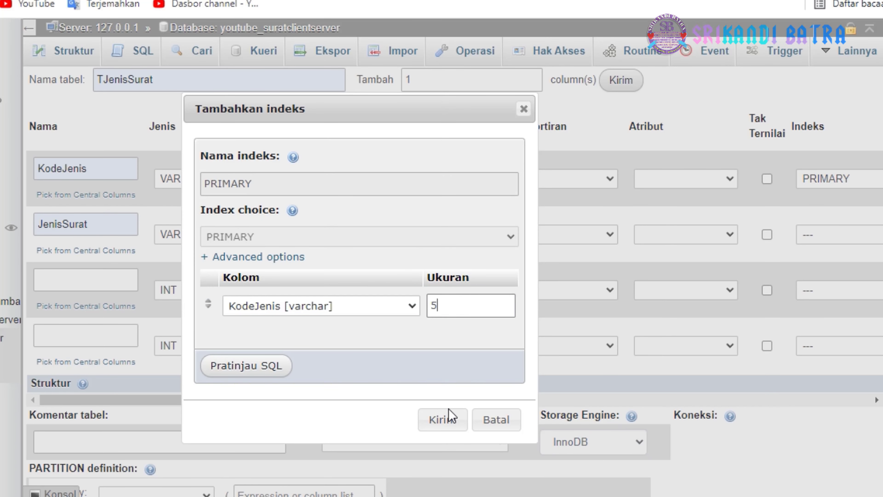
pyautogui.click(443, 420)
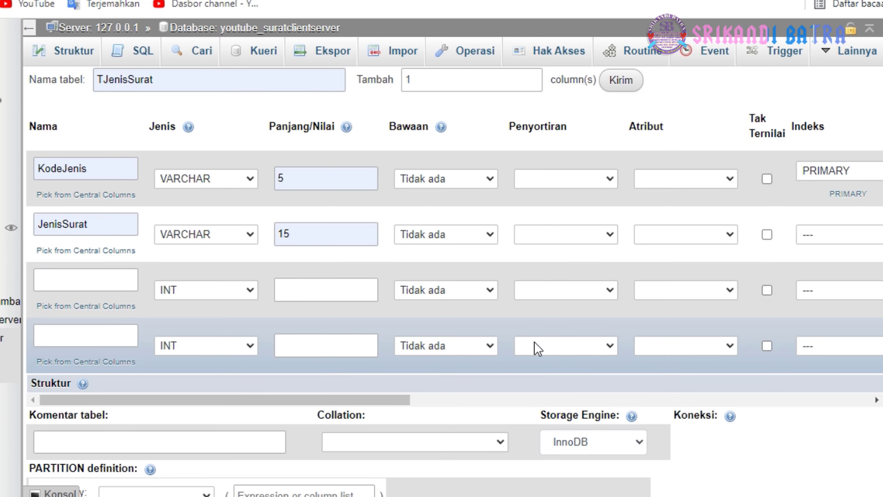
pyautogui.scroll(-3, 535, 347)
pyautogui.click(149, 440)
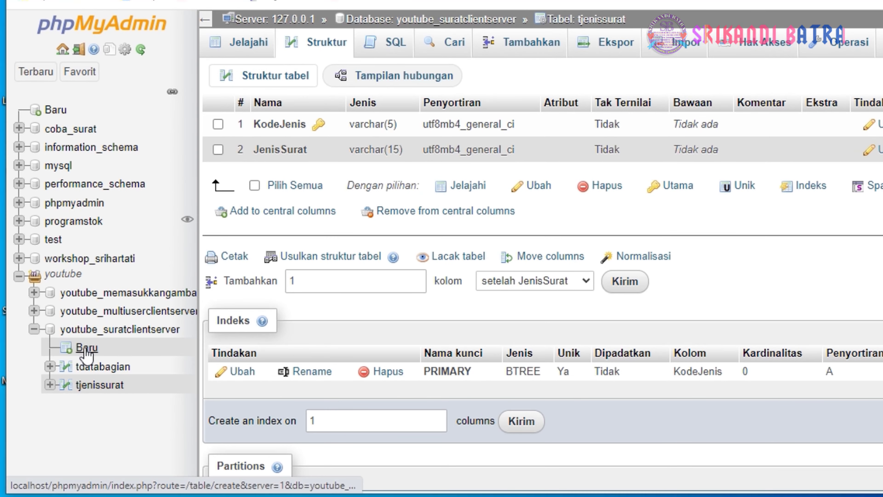
# Step: Start another table in youtube_suratclientserver, name it TSuratMasuk, and add 2 more column rows to it
pyautogui.click(85, 348)
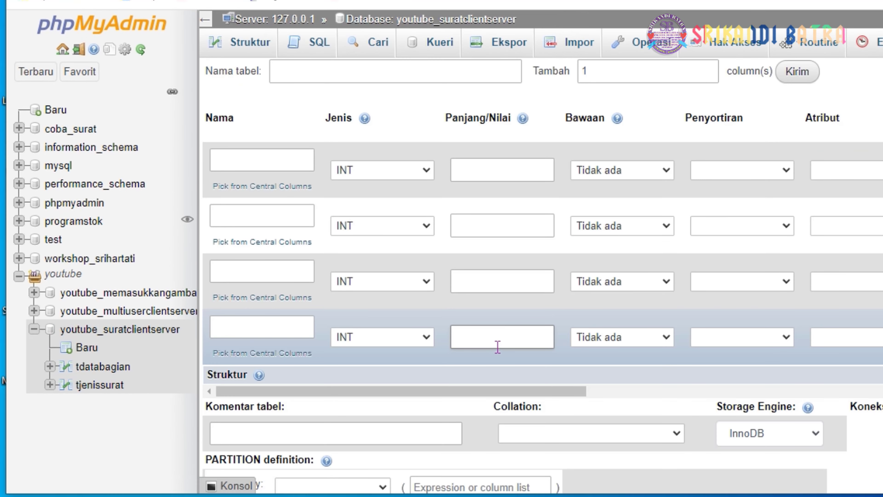
pyautogui.click(347, 70)
pyautogui.write('ts')
pyautogui.click(326, 140)
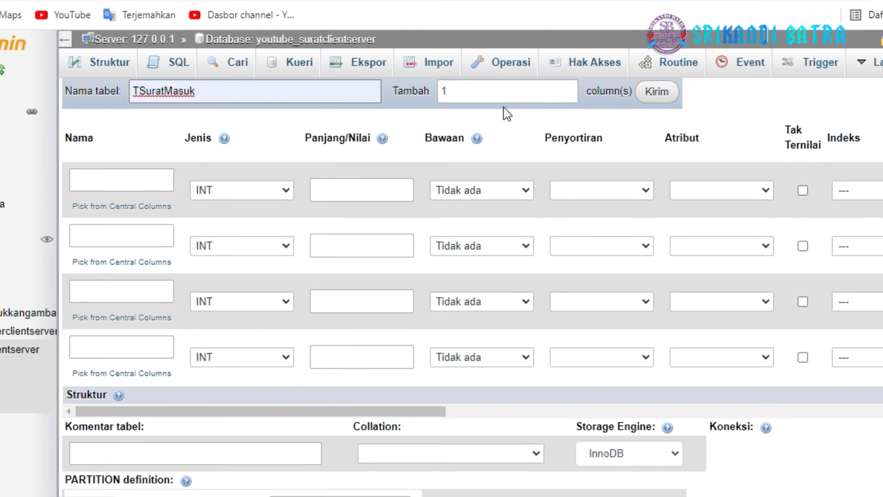
pyautogui.doubleClick(626, 73)
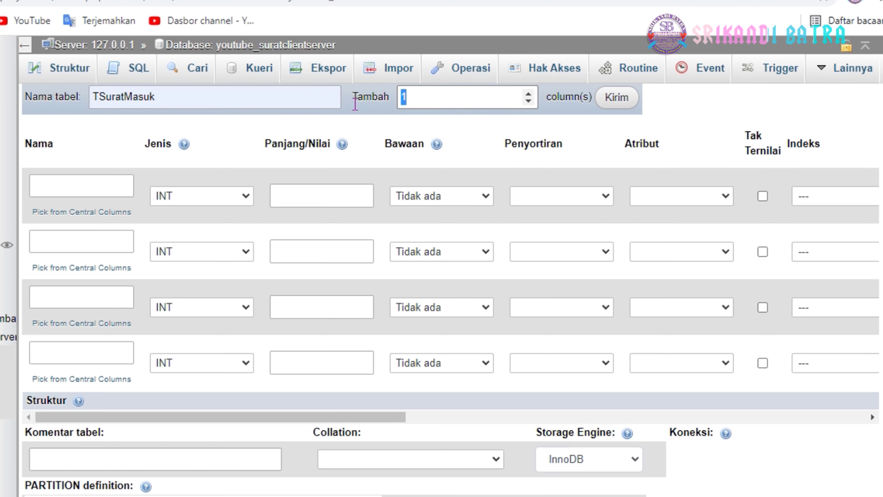
pyautogui.write('2')
pyautogui.click(617, 98)
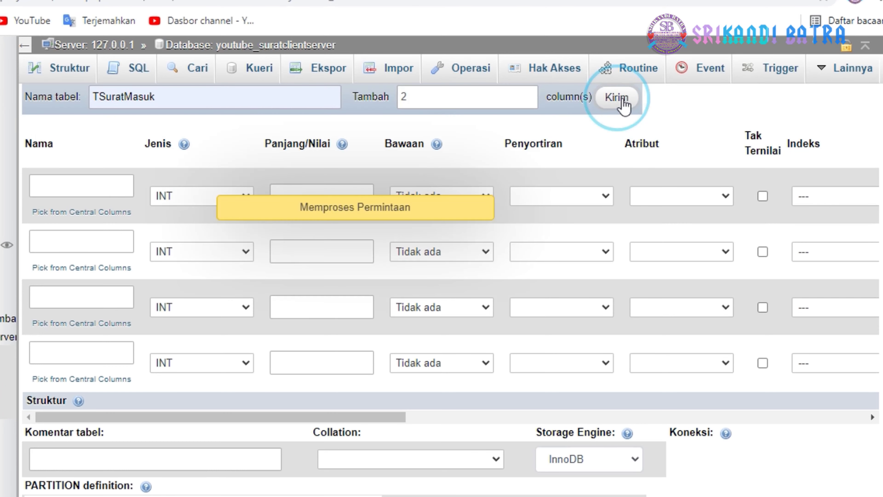
# Step: Name the first three columns of TSuratMasuk NoSuratMasuk, TanggalDiterima and Perihal
pyautogui.click(117, 186)
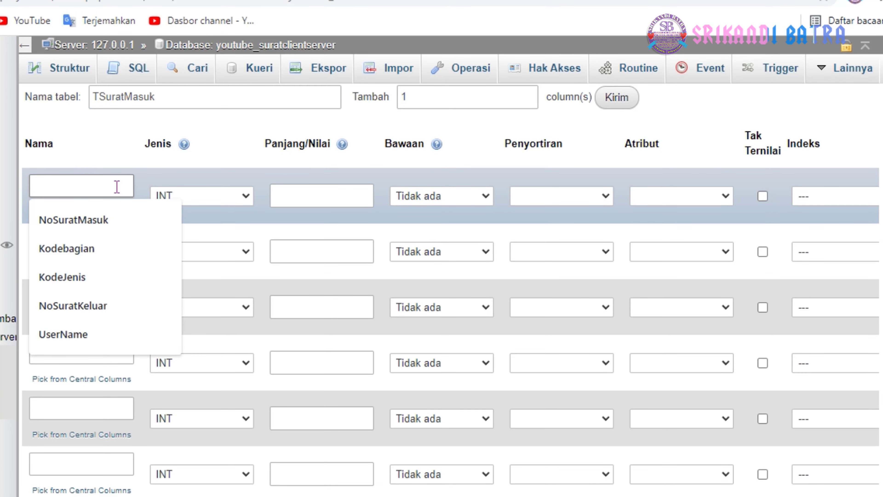
pyautogui.write('no')
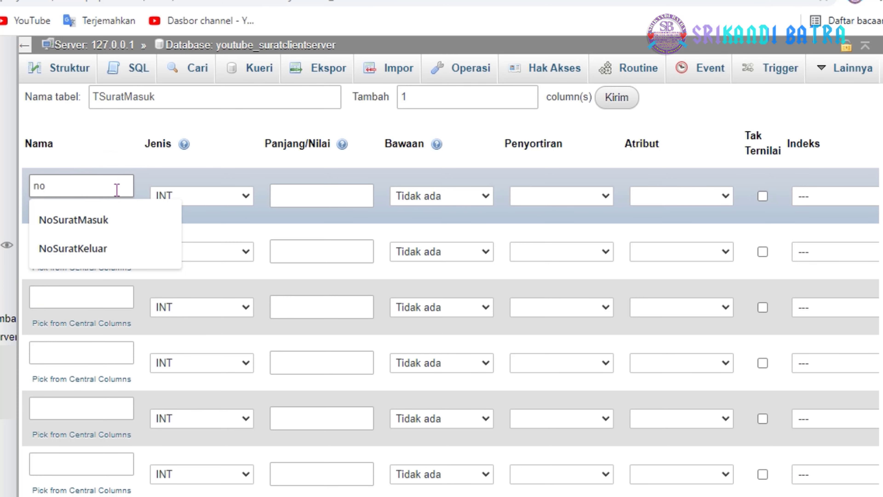
pyautogui.click(83, 228)
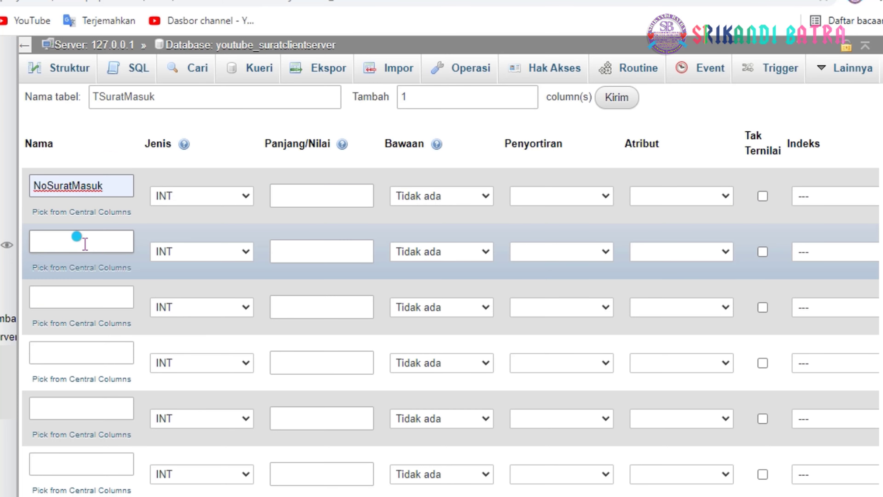
pyautogui.click(85, 243)
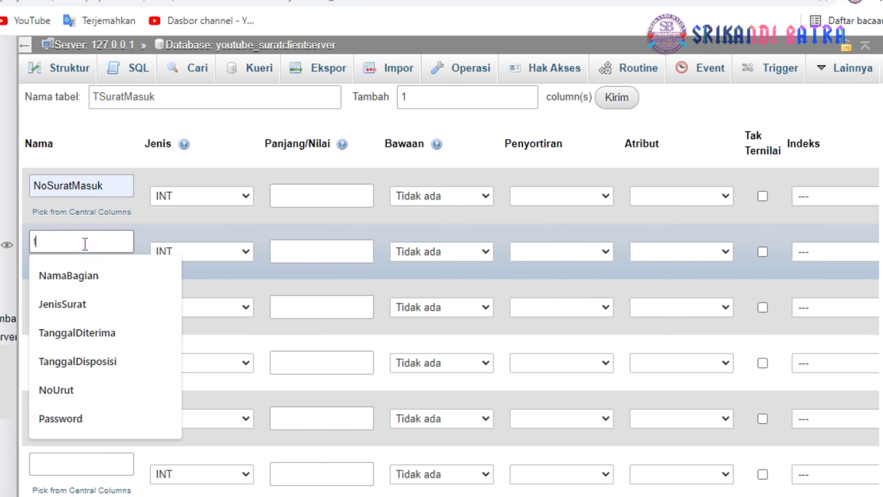
pyautogui.write('terima')
pyautogui.click(80, 304)
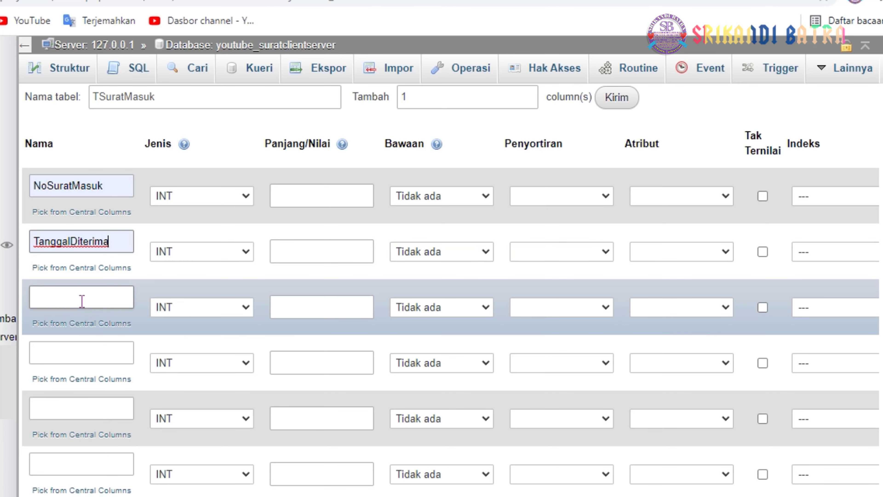
pyautogui.click(82, 299)
pyautogui.write('p')
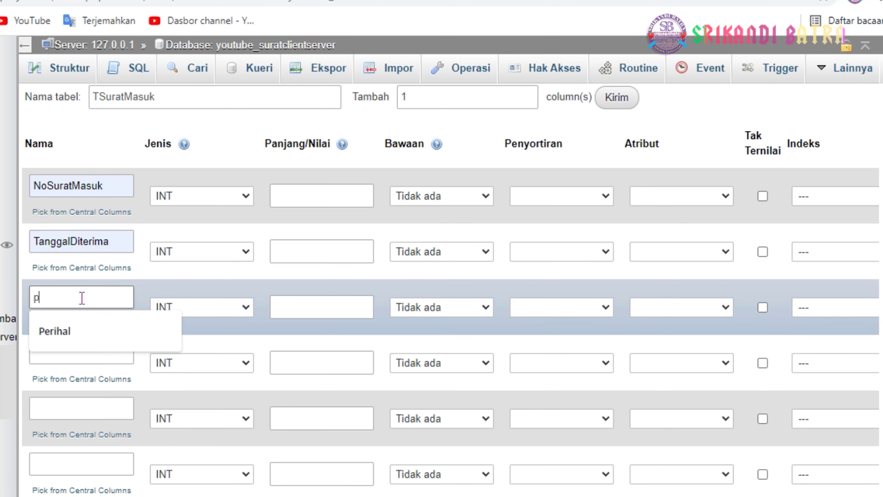
pyautogui.click(68, 334)
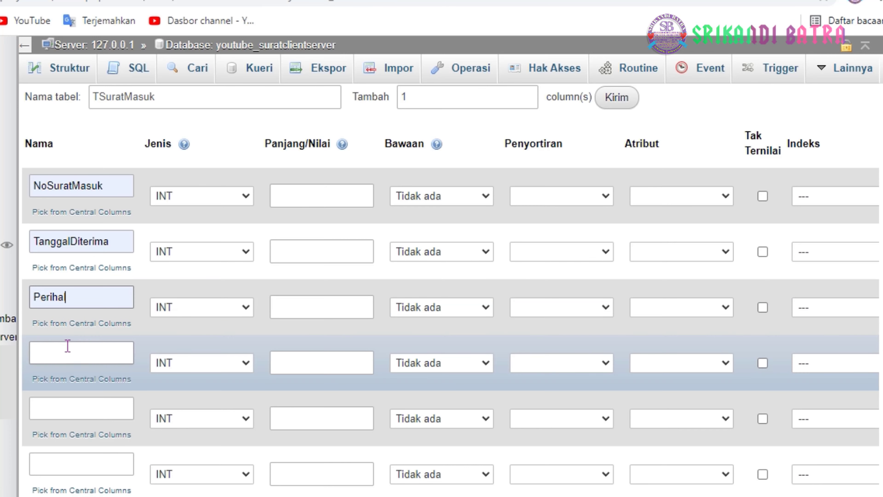
# Step: Name the remaining three columns of TSuratMasuk Pengirim, StatusDisposisi and Dokumen
pyautogui.click(65, 351)
pyautogui.write('p')
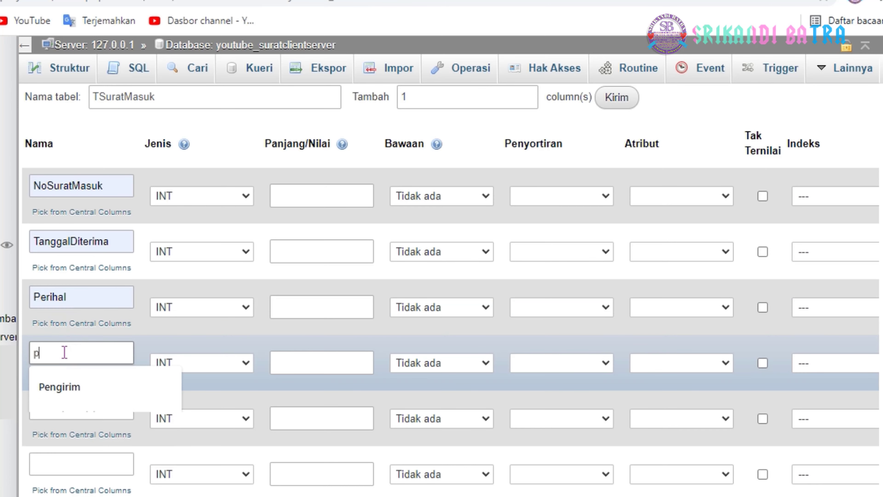
pyautogui.write('er')
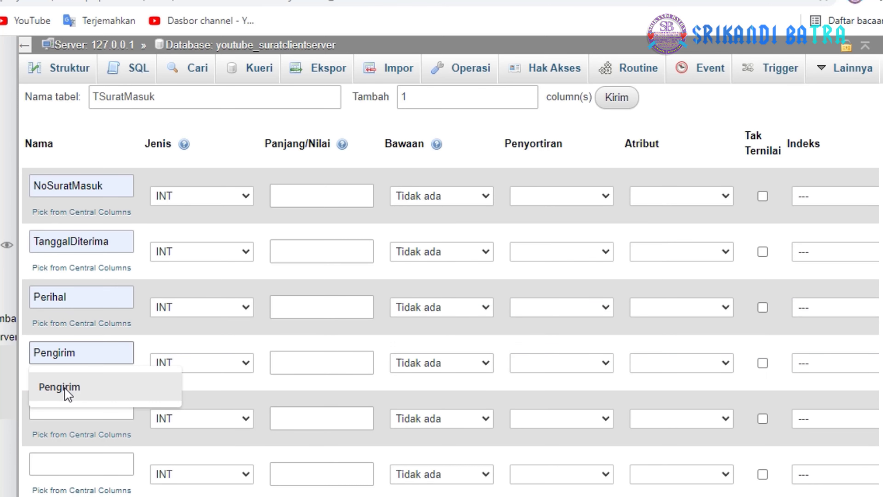
pyautogui.click(65, 388)
pyautogui.click(65, 411)
pyautogui.write('sta')
pyautogui.click(69, 443)
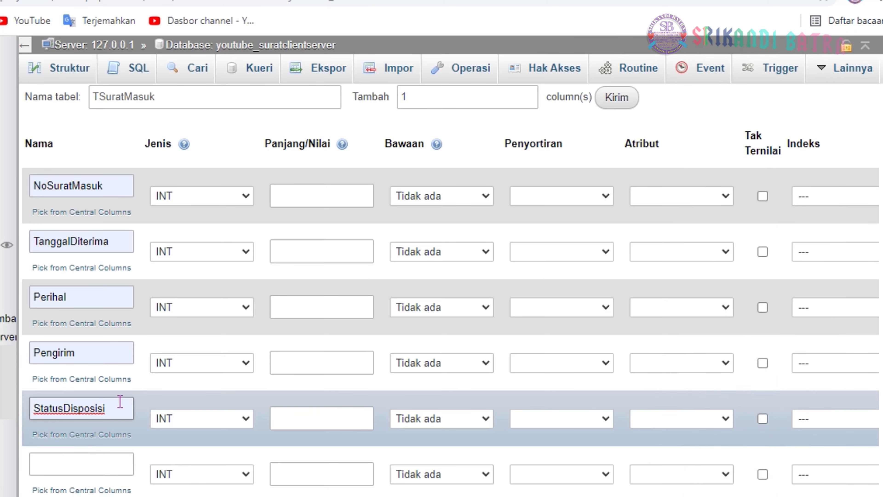
pyautogui.click(98, 459)
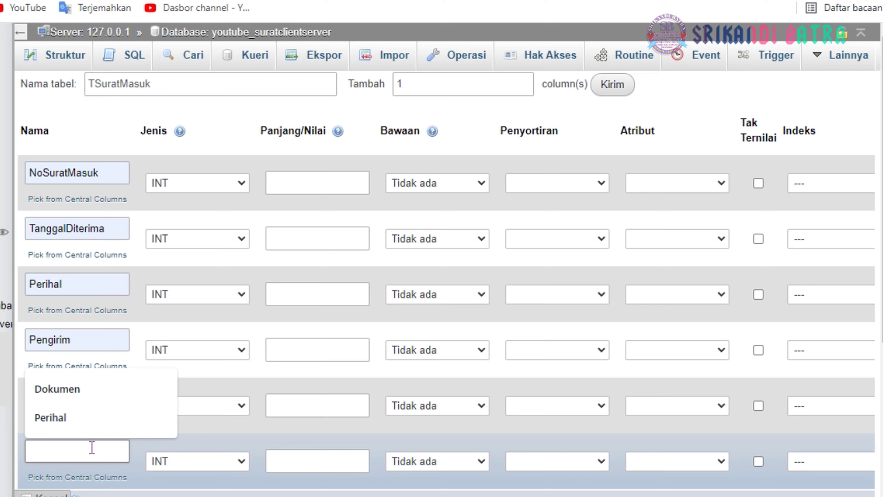
pyautogui.write('d')
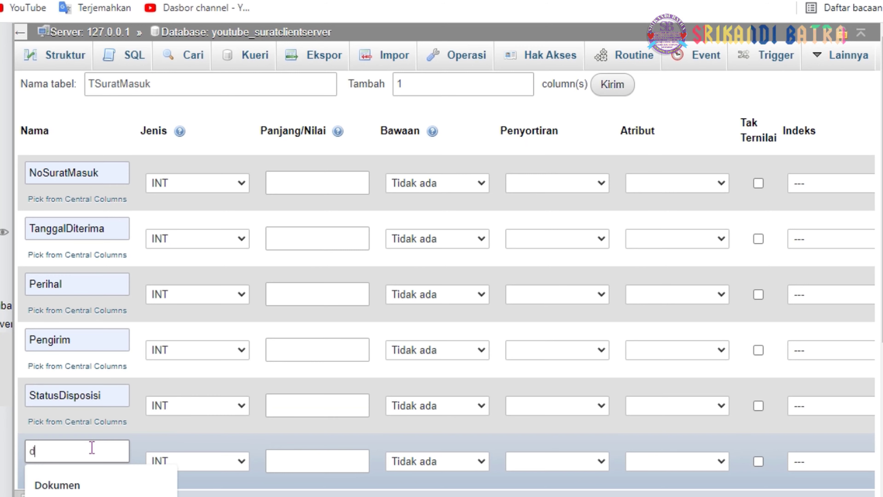
pyautogui.write('okumen')
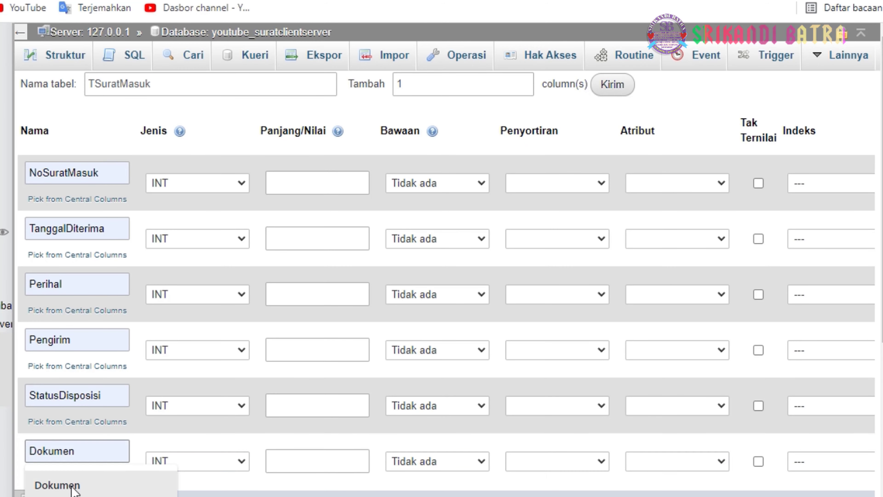
pyautogui.click(70, 486)
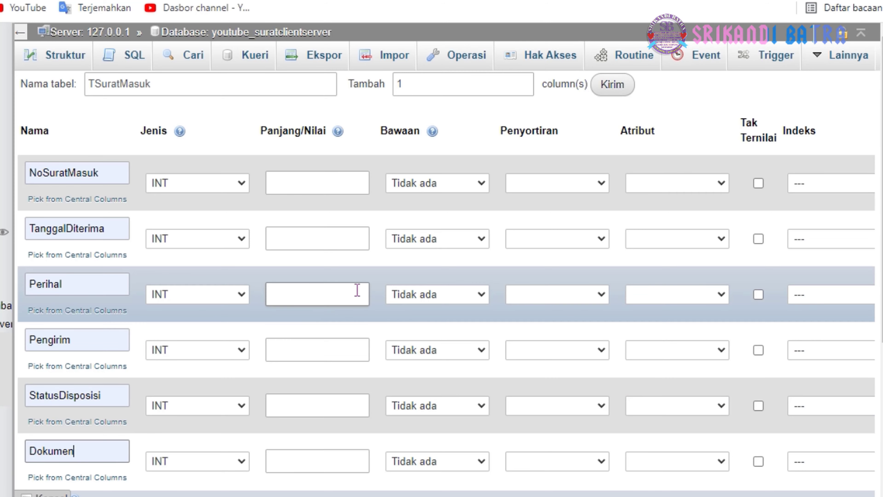
# Step: Set the data type of NoSuratMasuk to VARCHAR and of TanggalDiterima to DATE
pyautogui.click(318, 183)
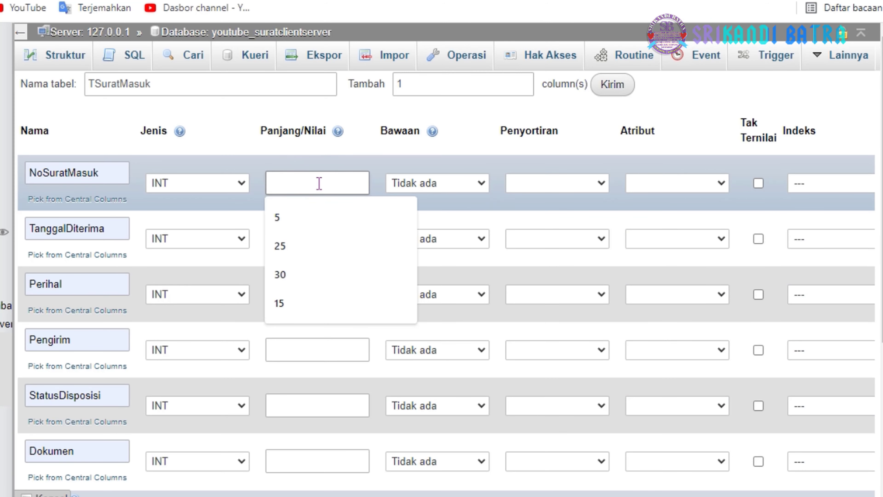
pyautogui.click(240, 181)
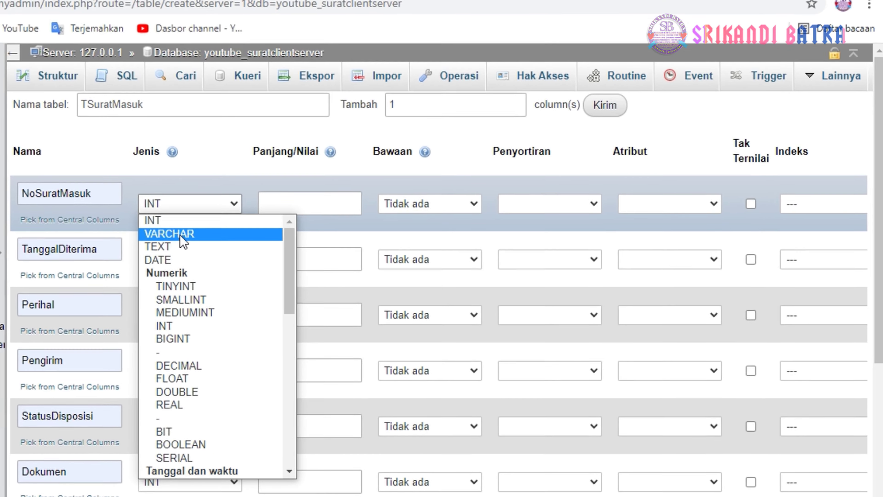
pyautogui.click(258, 213)
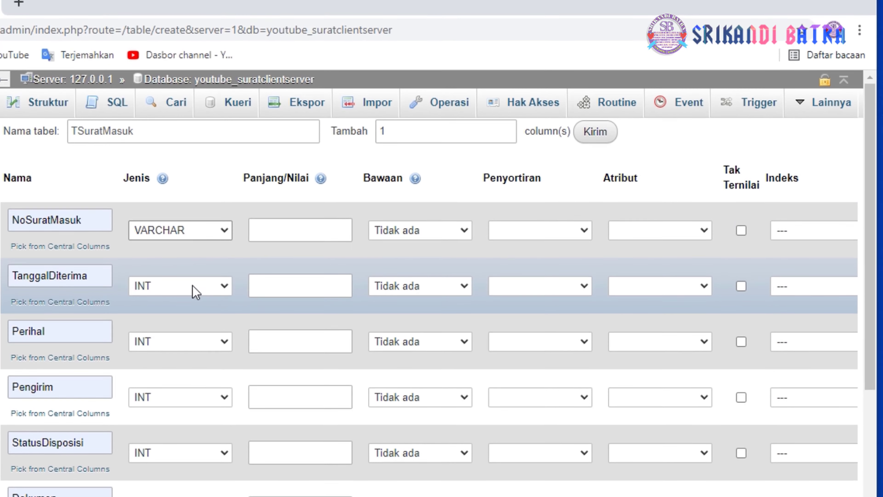
pyautogui.click(239, 239)
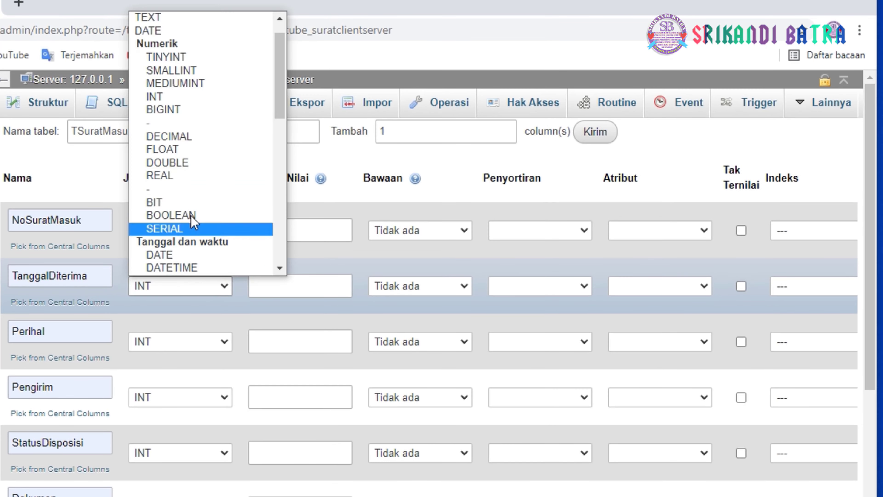
pyautogui.click(172, 31)
# Step: Set the data type of the Perihal and Pengirim columns to VARCHAR
pyautogui.click(223, 339)
pyautogui.click(174, 72)
pyautogui.click(174, 400)
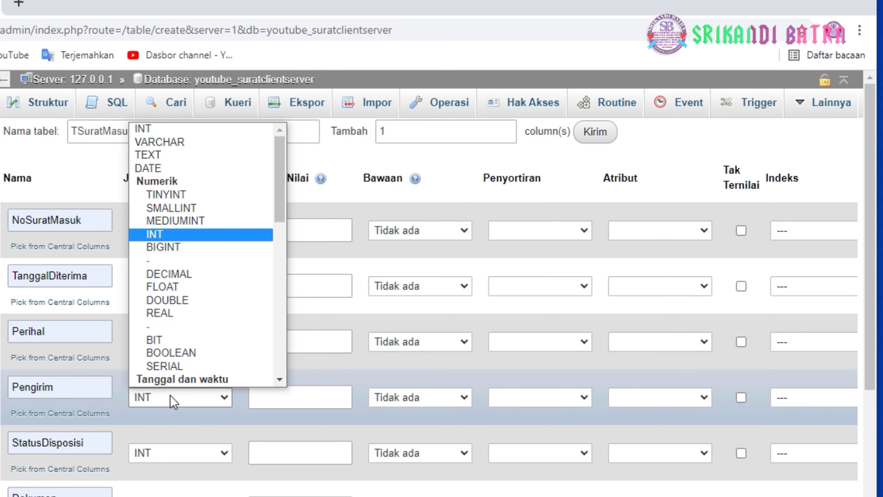
pyautogui.press('v')
pyautogui.click(172, 400)
# Step: Set the data type of the StatusDisposisi and Dokumen columns to VARCHAR
pyautogui.click(162, 457)
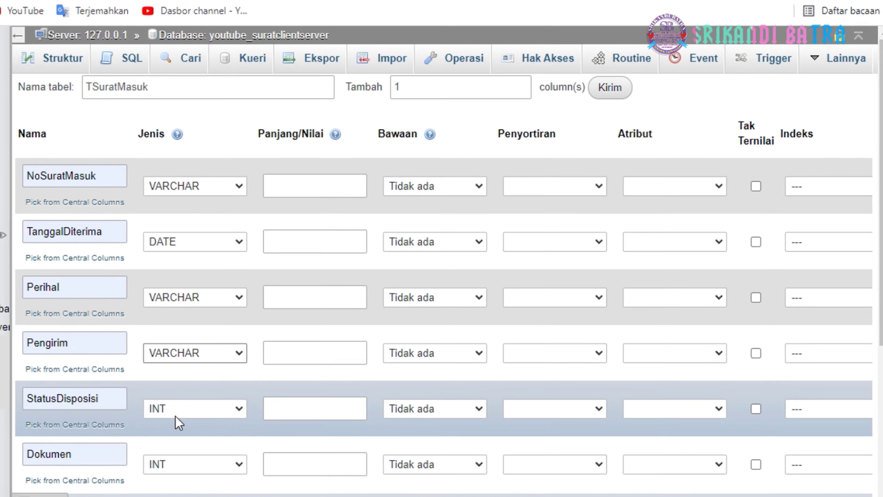
pyautogui.press('v')
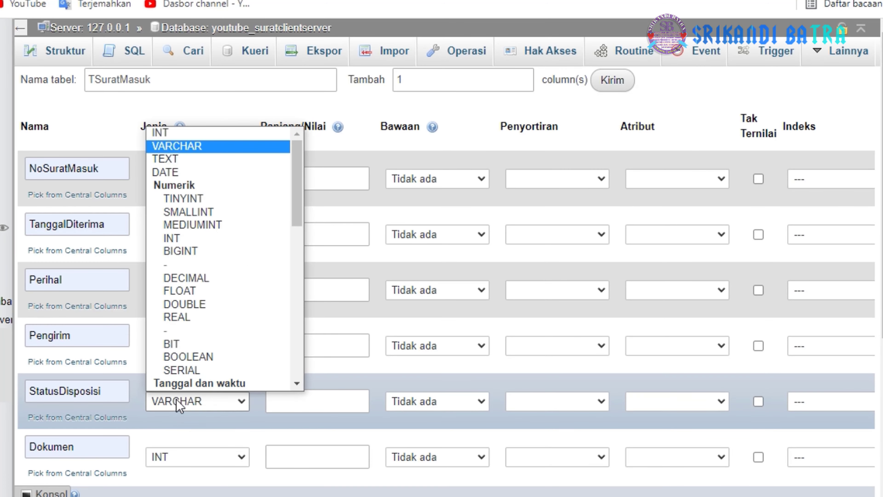
pyautogui.click(177, 405)
pyautogui.click(169, 455)
pyautogui.press('v')
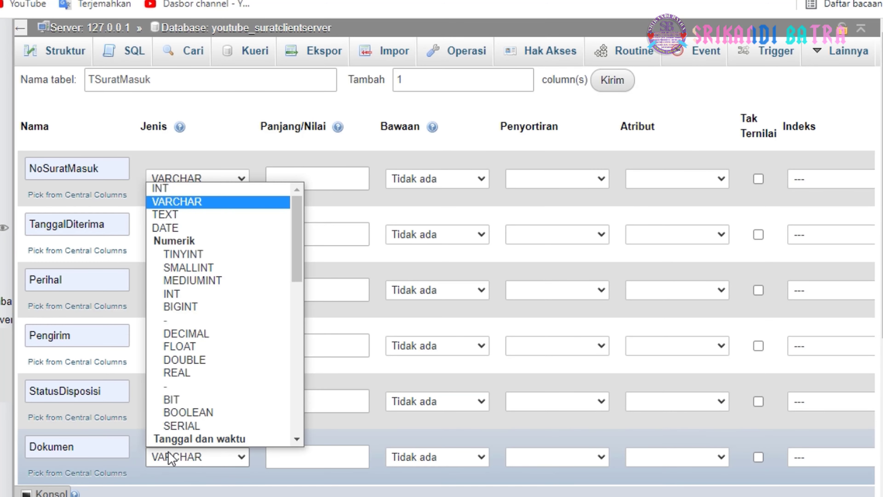
pyautogui.click(169, 458)
# Step: Set the length of NoSuratMasuk to 25 and of both Perihal and Pengirim to 20
pyautogui.click(306, 174)
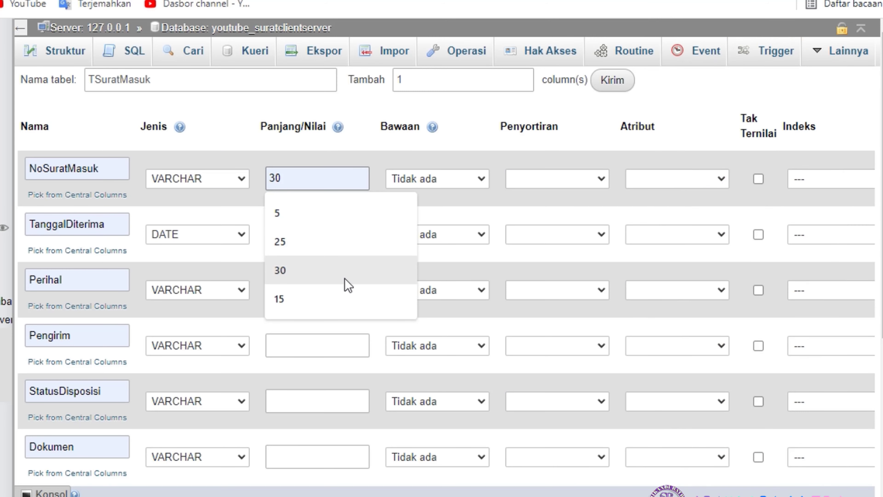
pyautogui.click(286, 243)
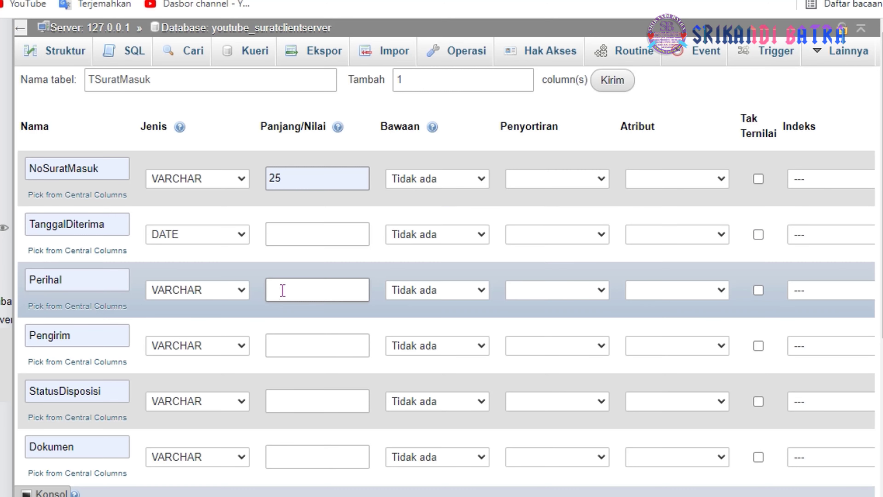
pyautogui.click(281, 290)
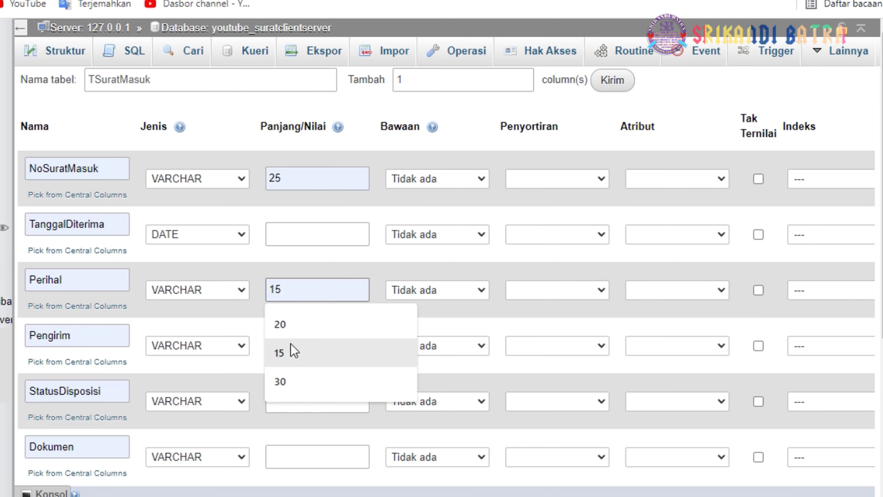
pyautogui.click(281, 324)
pyautogui.click(278, 345)
pyautogui.click(281, 380)
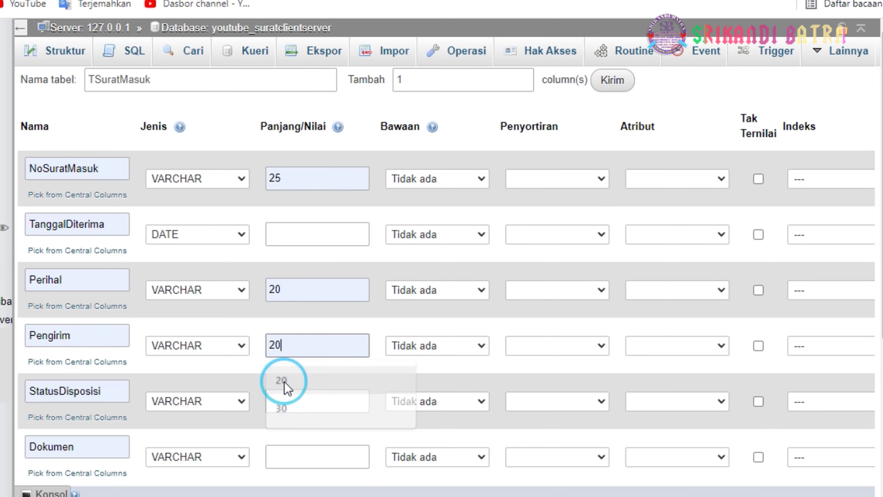
# Step: Set the length of StatusDisposisi to 20 and of Dokumen to 35
pyautogui.click(280, 399)
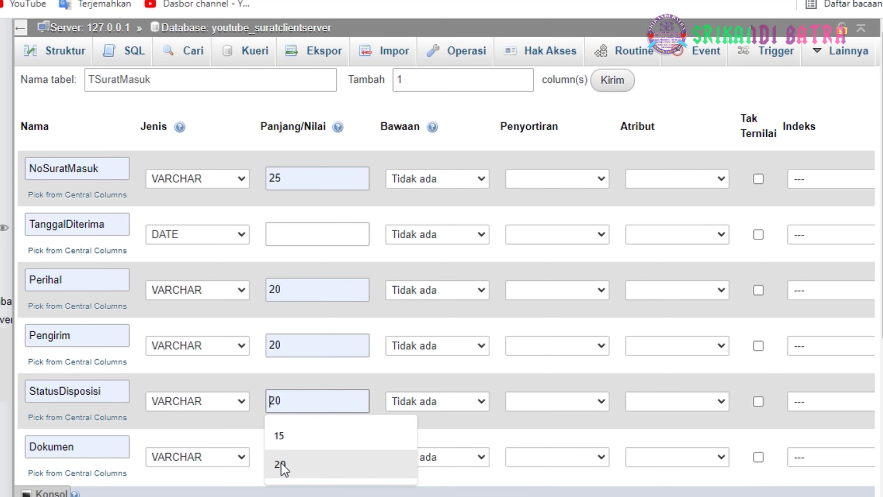
pyautogui.click(280, 464)
pyautogui.click(275, 454)
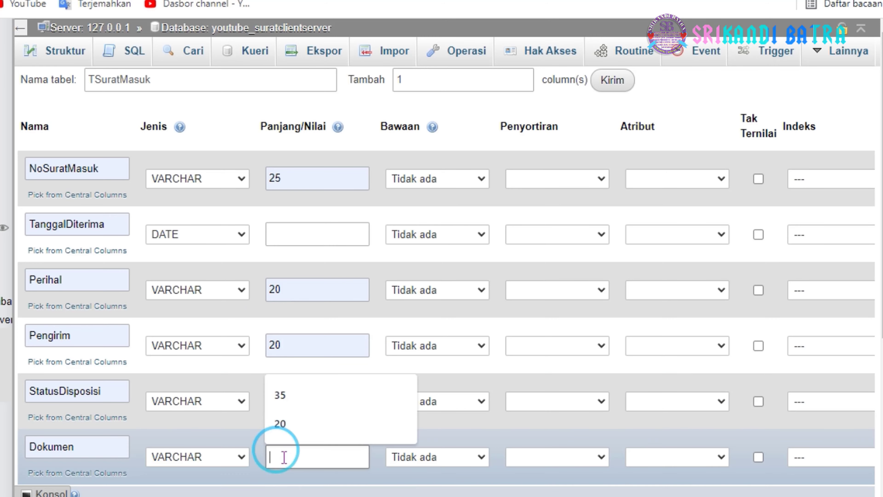
pyautogui.click(280, 394)
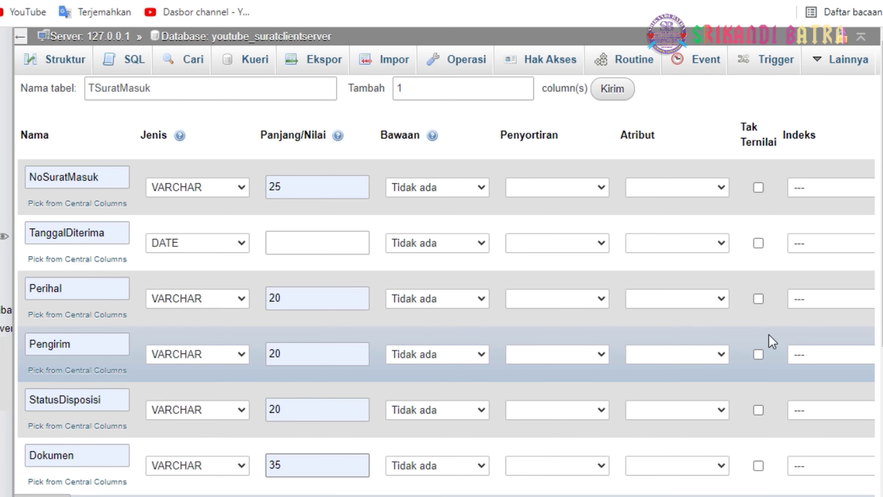
# Step: Make NoSuratMasuk the PRIMARY index of the table with an index size of 25
pyautogui.click(830, 188)
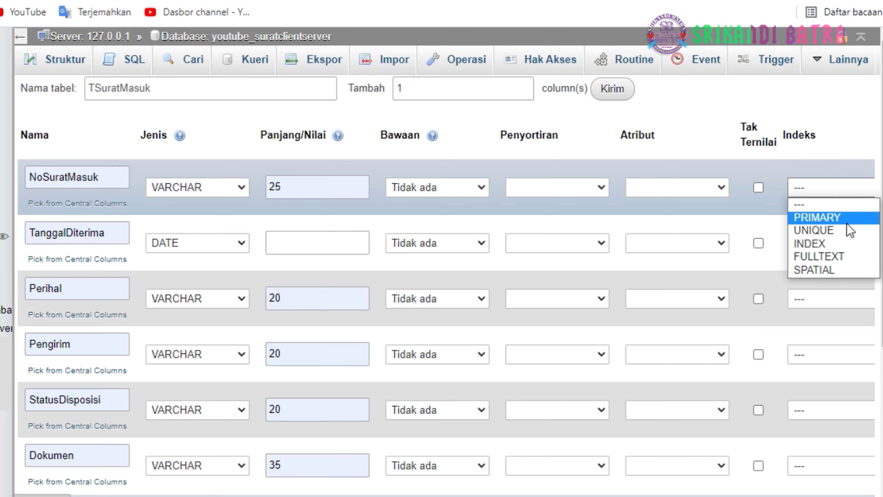
pyautogui.click(797, 214)
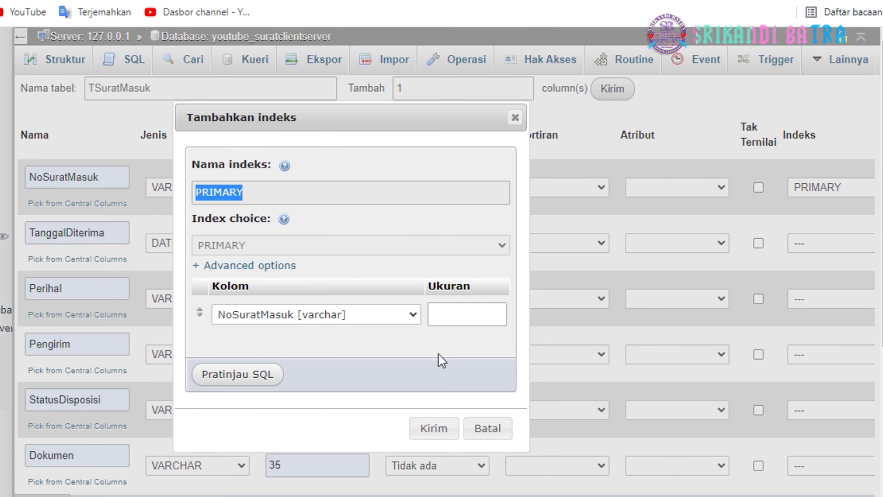
pyautogui.click(456, 308)
pyautogui.write('25')
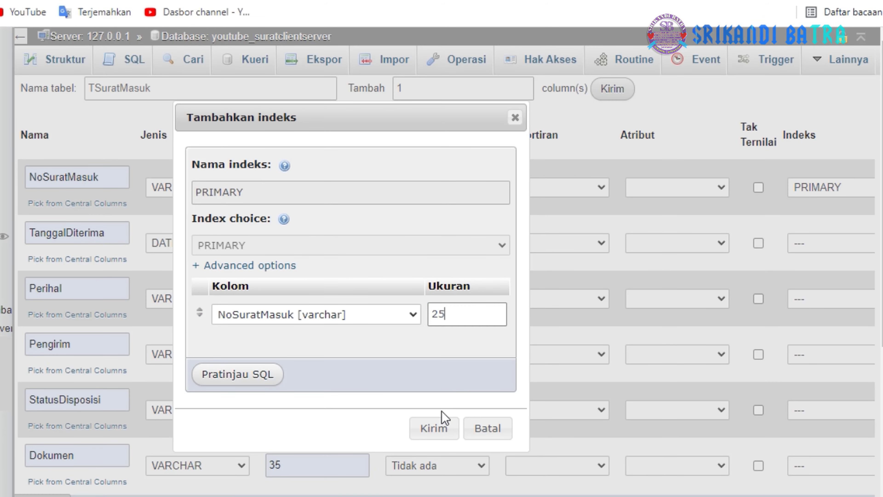
pyautogui.click(434, 428)
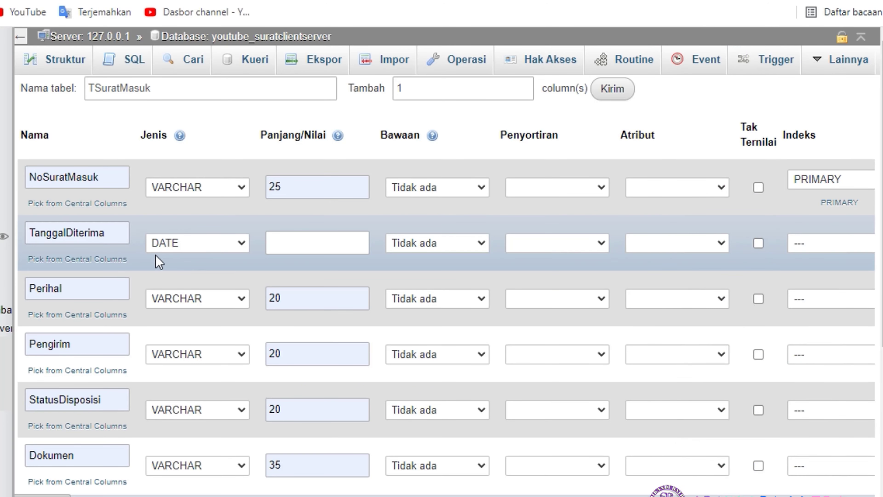
# Step: Allow null values in the TanggalDiterima column and save the TSuratMasuk table
pyautogui.click(758, 244)
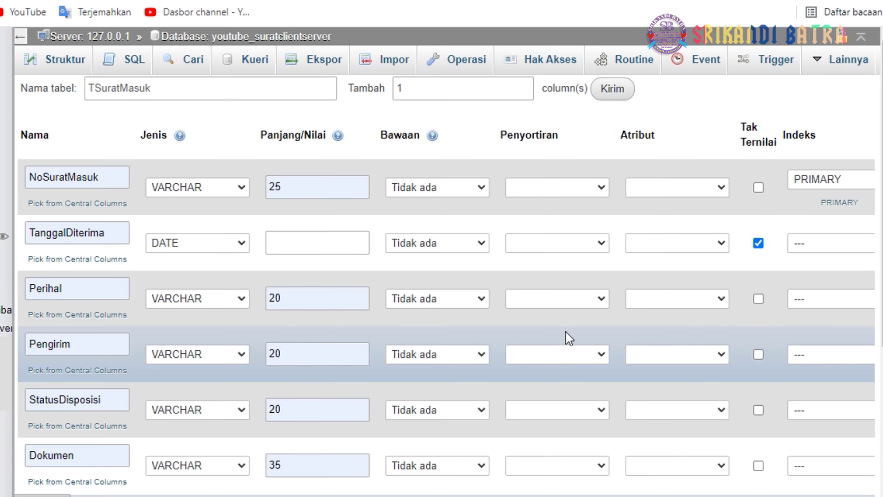
pyautogui.scroll(-3, 568, 310)
pyautogui.scroll(3, 568, 310)
pyautogui.scroll(-4, 408, 326)
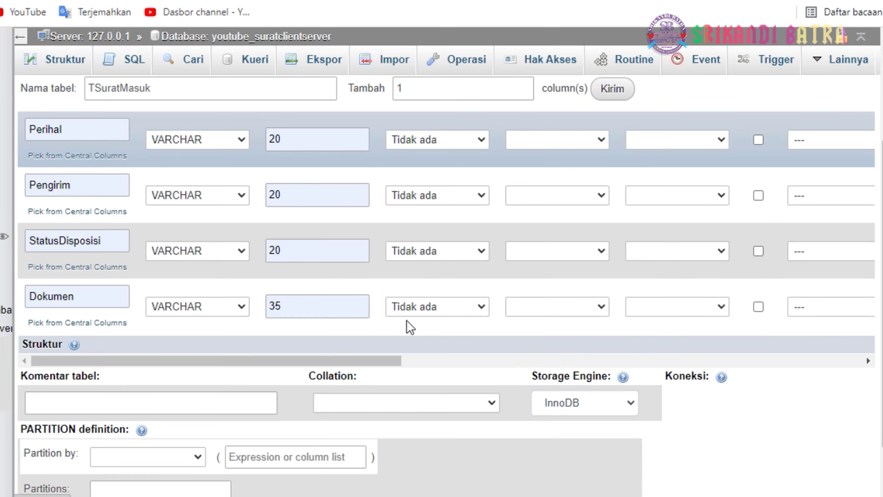
pyautogui.scroll(-2, 208, 438)
pyautogui.click(147, 452)
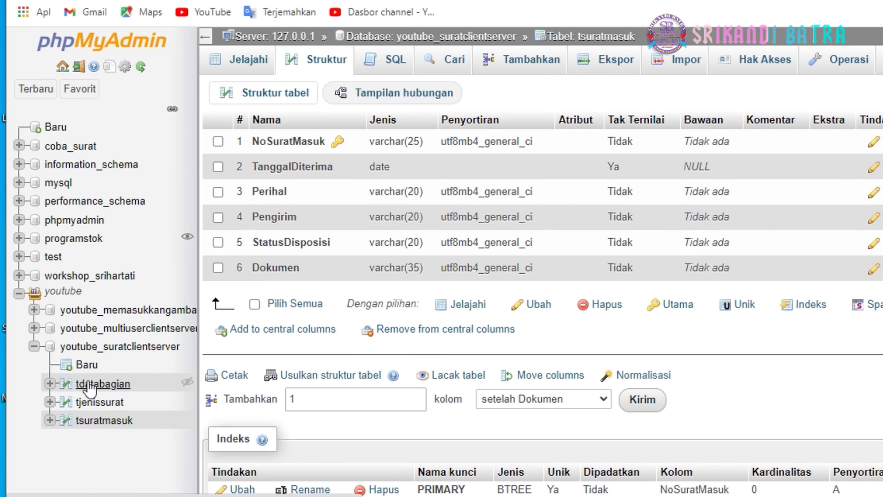
# Step: Start another new table in youtube_suratclientserver and name it TDisposisi
pyautogui.click(87, 365)
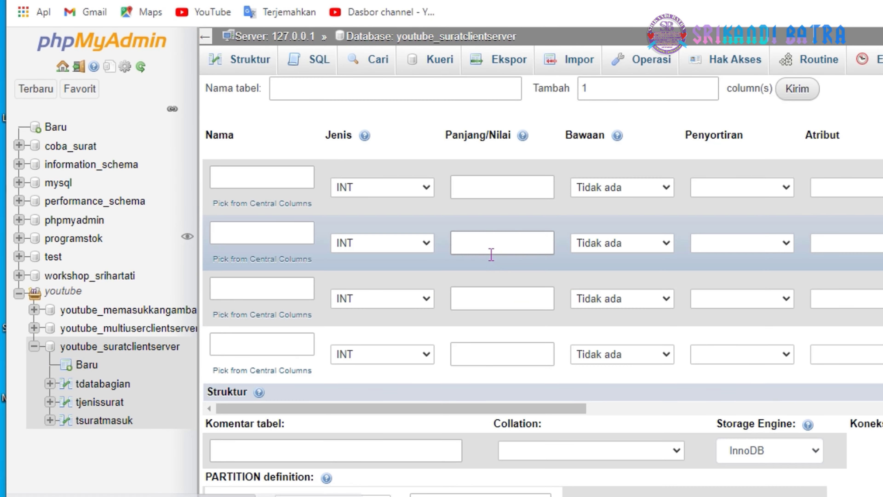
pyautogui.click(384, 90)
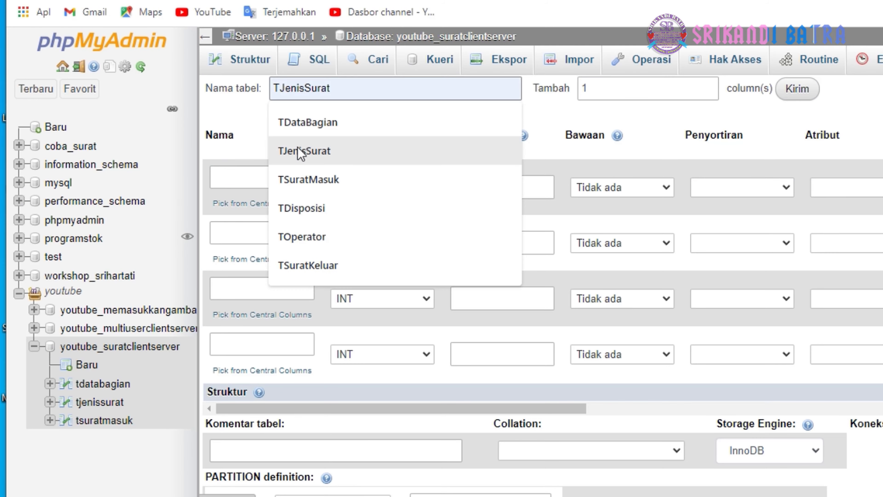
pyautogui.click(318, 209)
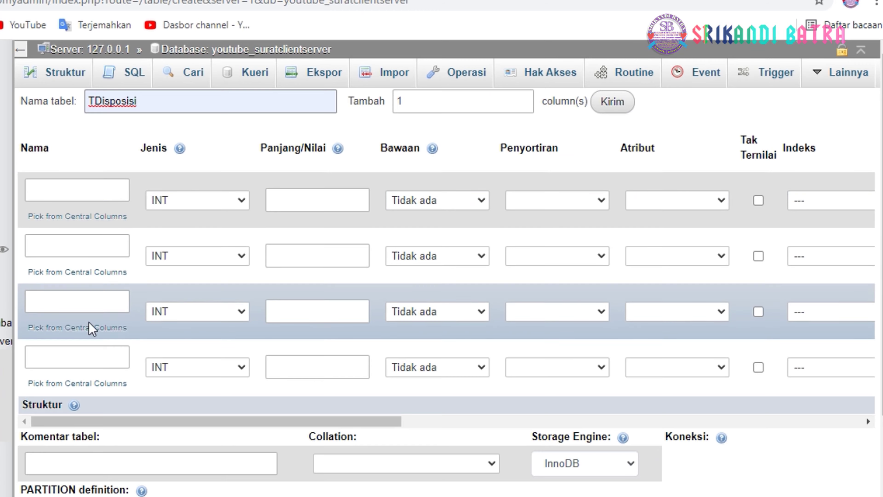
# Step: Name the first two columns of TDisposisi NoSuratMasuk and TanggalDisposisi
pyautogui.click(101, 189)
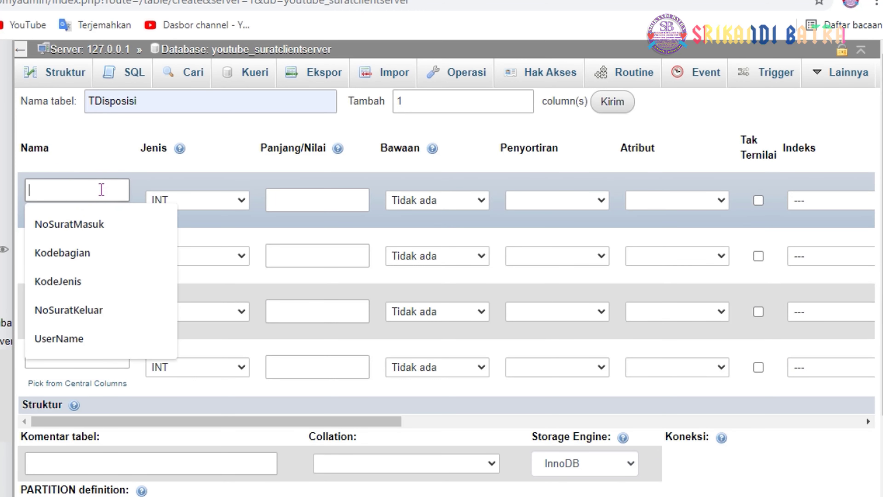
pyautogui.write('no')
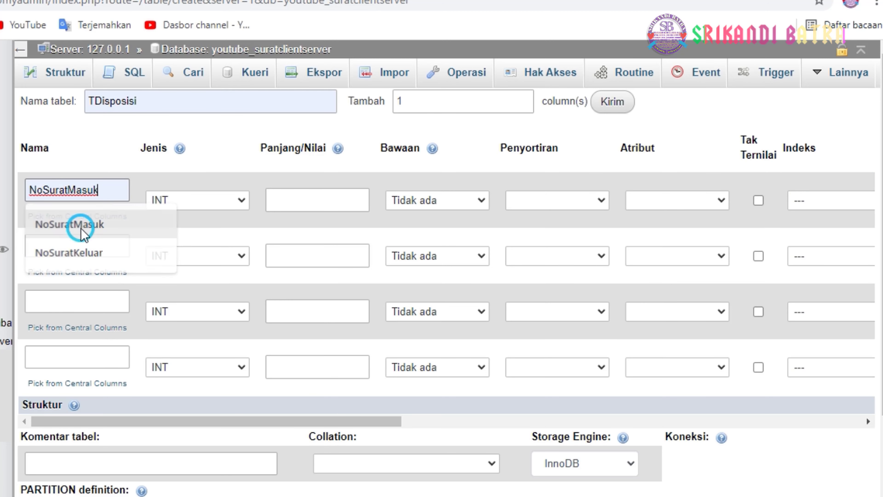
pyautogui.click(83, 234)
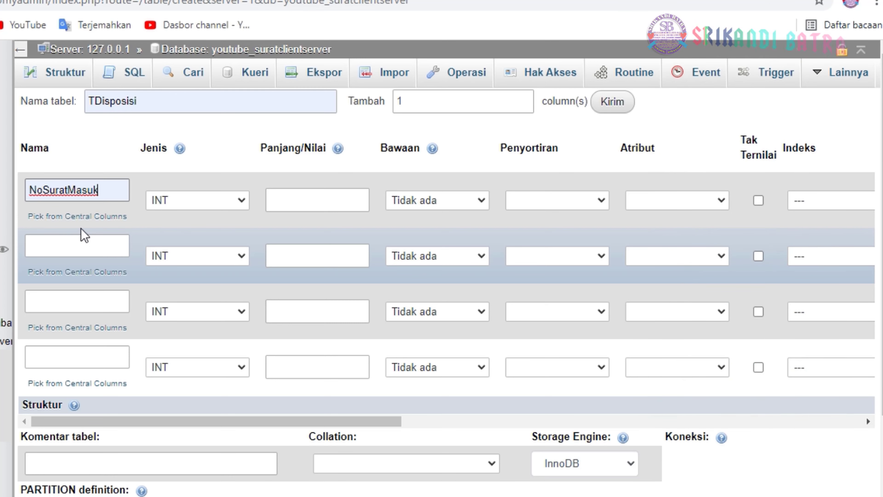
pyautogui.click(78, 245)
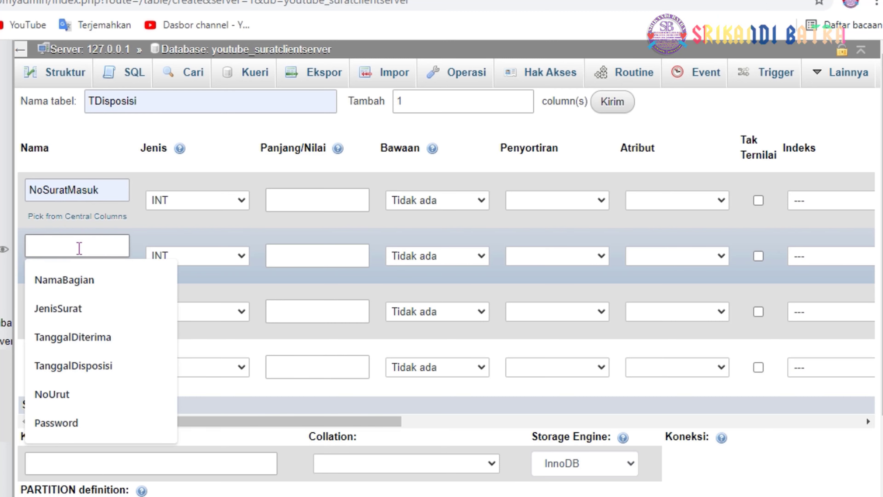
pyautogui.write('t')
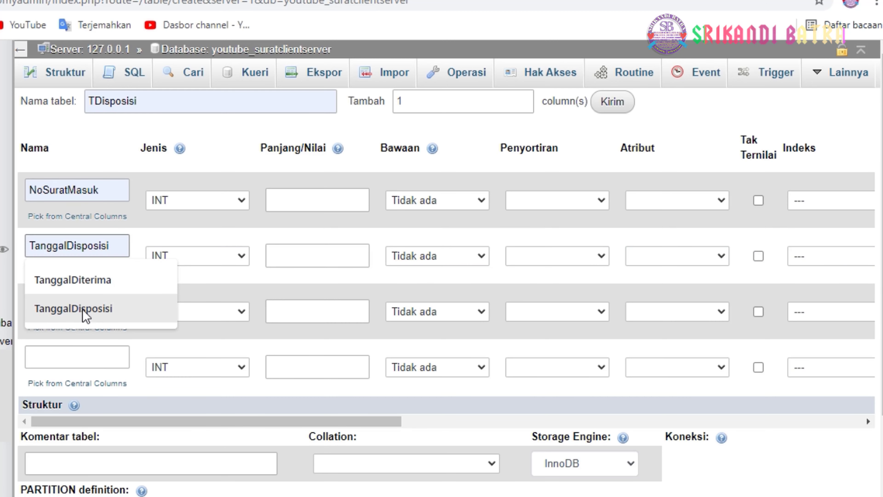
pyautogui.click(83, 308)
# Step: Name the third and fourth columns of TDisposisi DisposisiKepada and KetDisposisi
pyautogui.click(83, 301)
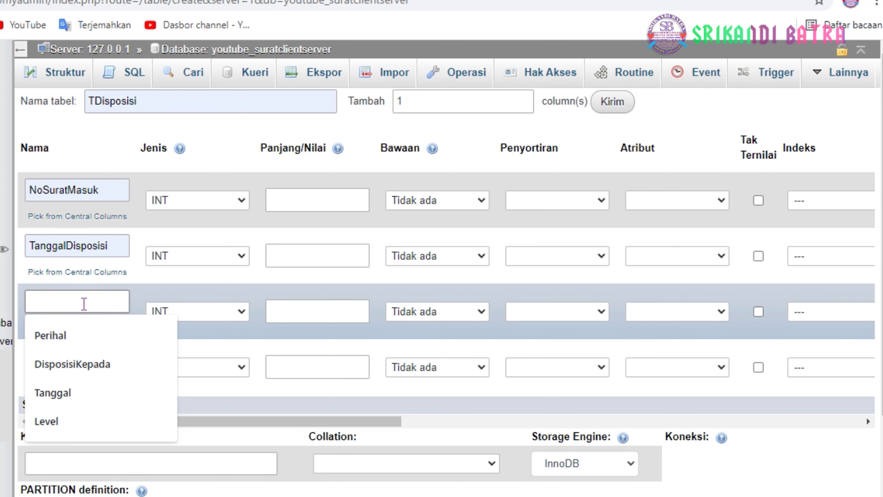
pyautogui.write('da')
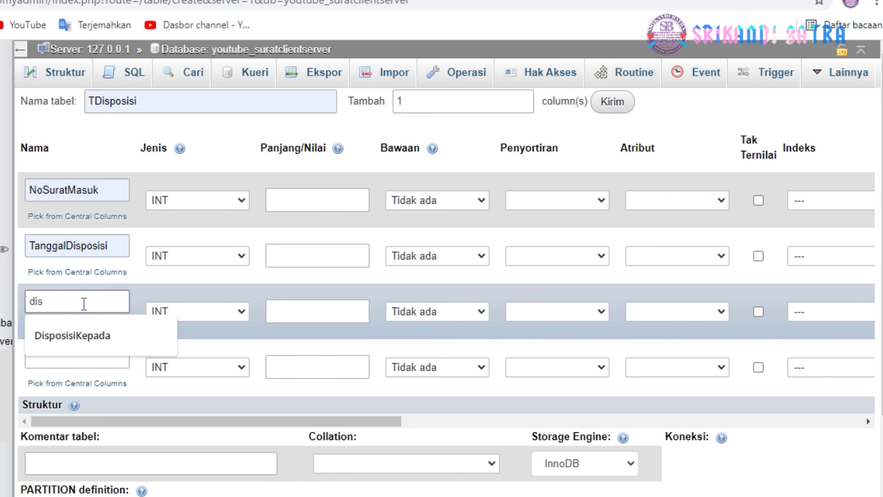
pyautogui.click(84, 343)
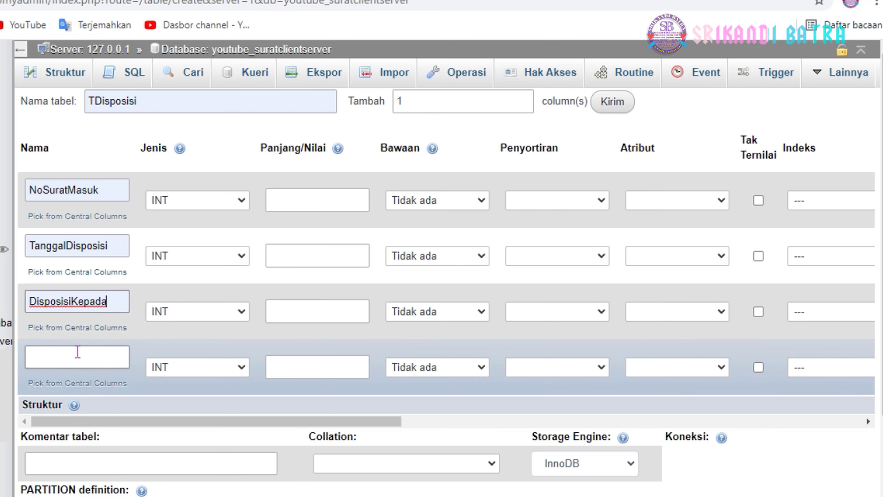
pyautogui.click(78, 355)
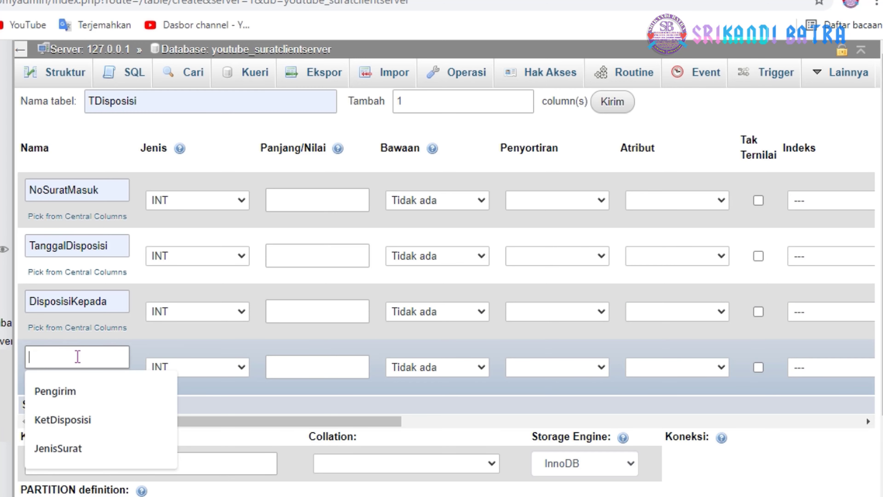
pyautogui.write('ket')
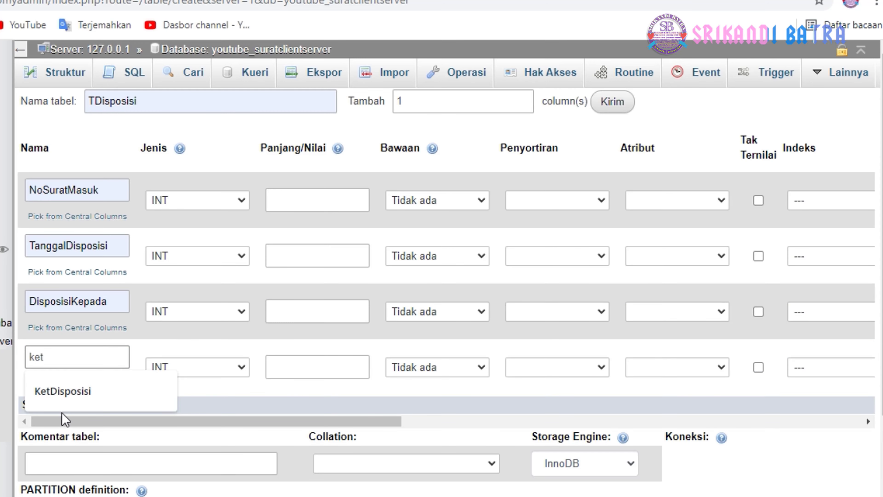
pyautogui.click(61, 391)
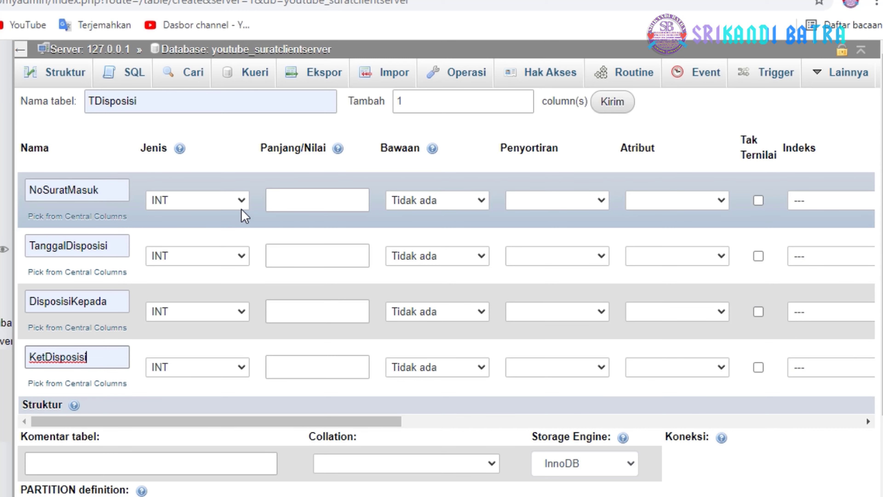
# Step: Set the data type of NoSuratMasuk to VARCHAR and of TanggalDisposisi to DATE in TDisposisi
pyautogui.click(241, 207)
pyautogui.click(289, 230)
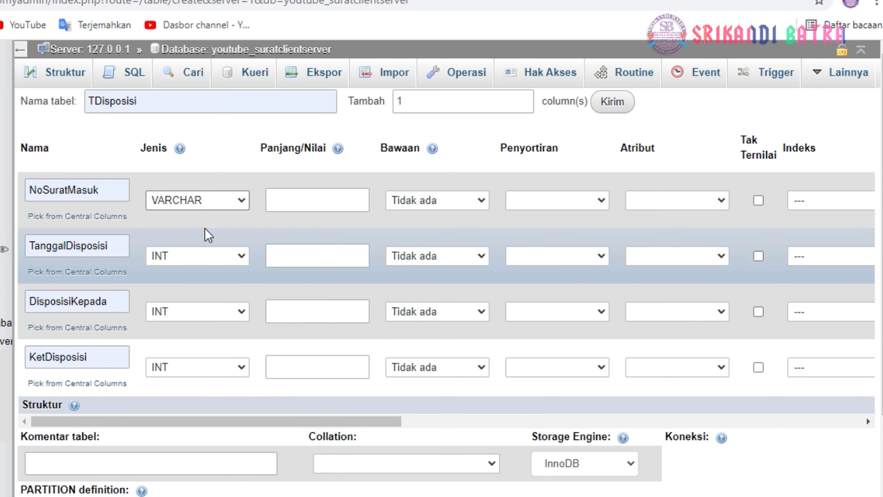
pyautogui.click(241, 256)
pyautogui.click(192, 27)
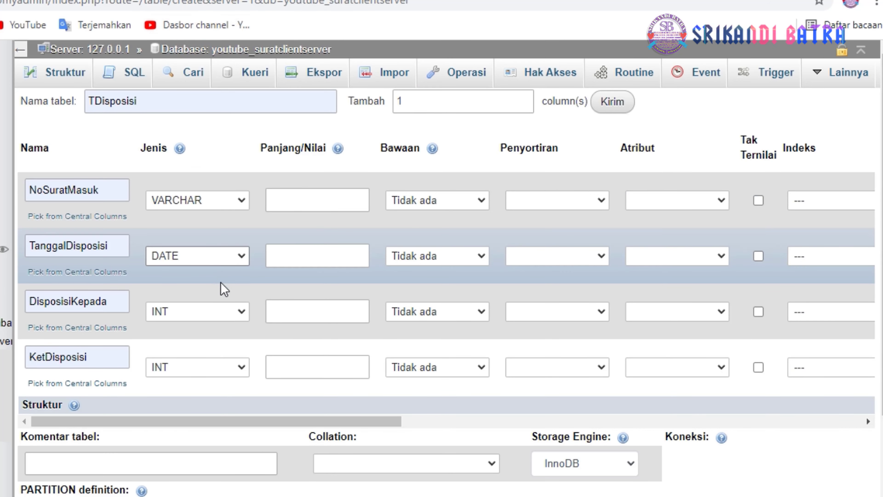
# Step: Set the data type of the DisposisiKepada and KetDisposisi columns in TDisposisi to VARCHAR
pyautogui.click(225, 312)
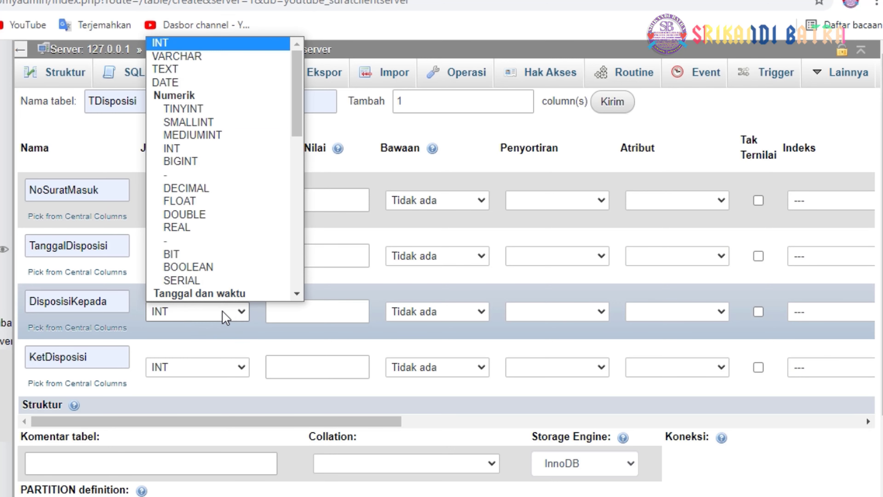
pyautogui.press('Down')
pyautogui.press('Return')
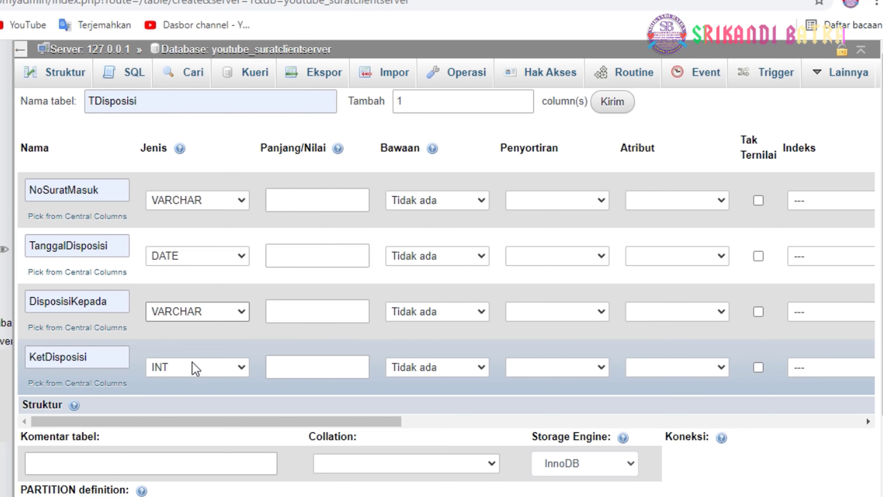
pyautogui.click(182, 368)
pyautogui.press('Down')
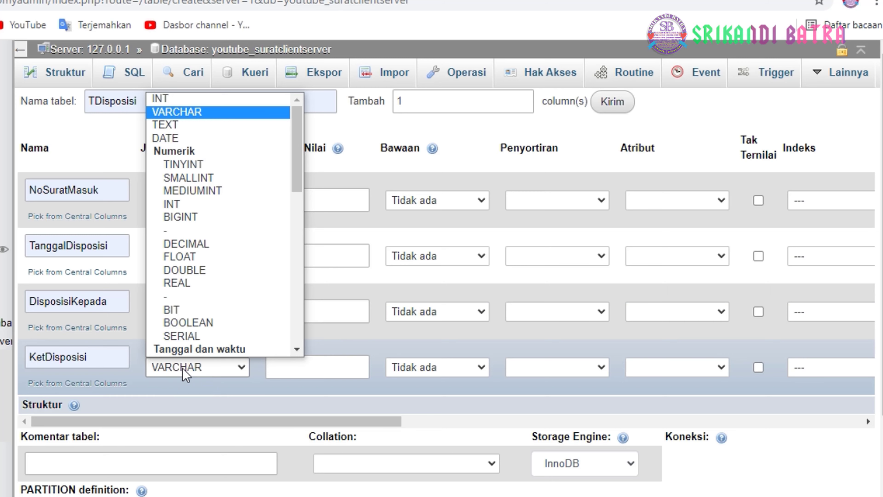
pyautogui.press('Return')
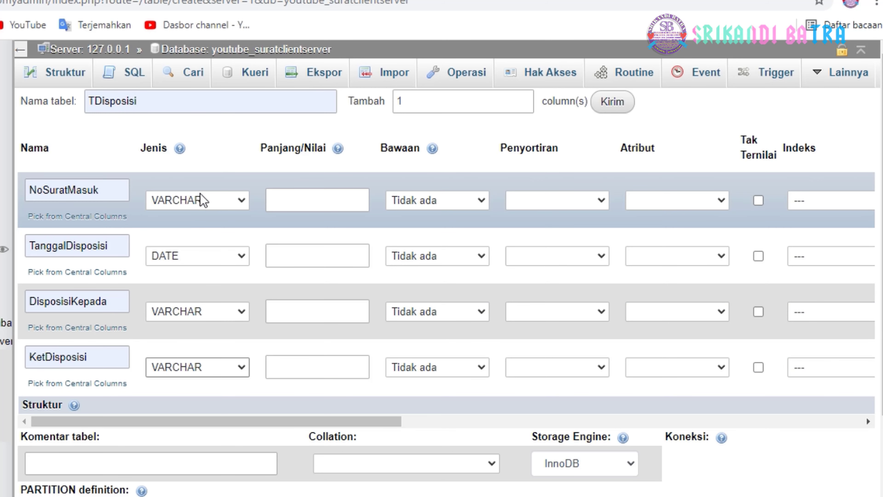
# Step: Set the column lengths in TDisposisi to 25 for NoSuratMasuk, 20 for DisposisiKepada and 30 for KetDisposisi
pyautogui.click(292, 199)
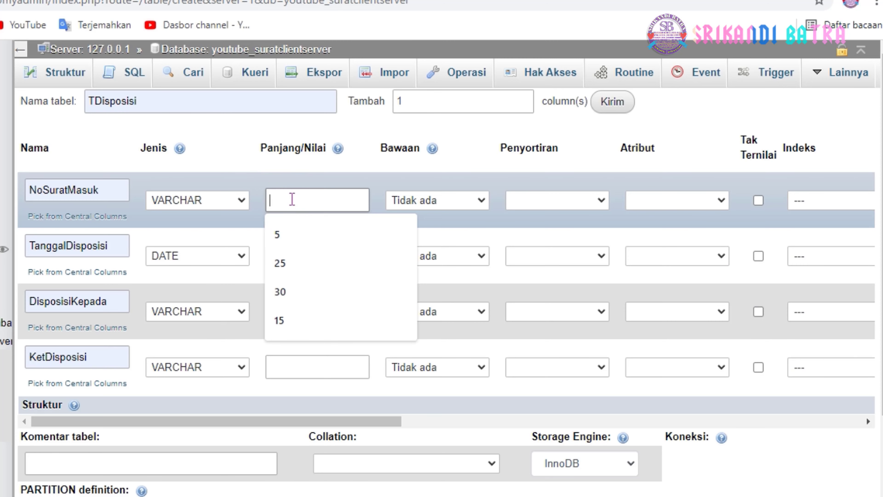
pyautogui.click(281, 263)
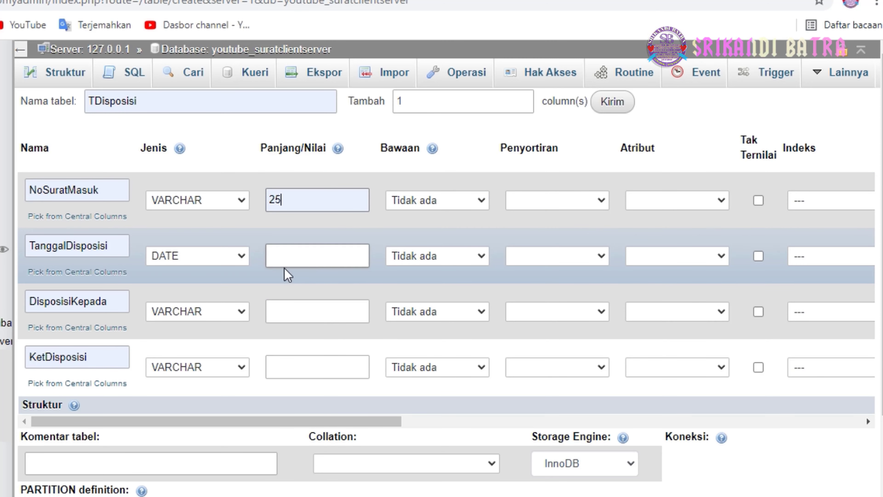
pyautogui.click(280, 311)
pyautogui.click(284, 350)
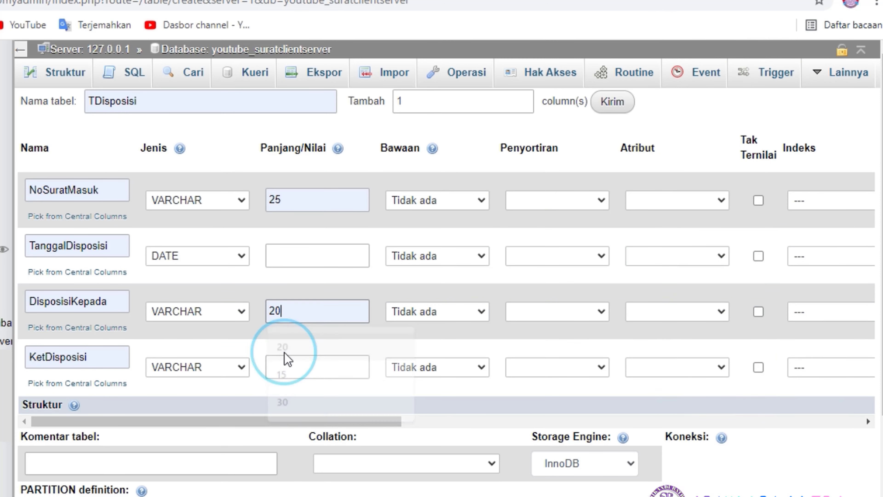
pyautogui.click(284, 360)
pyautogui.click(278, 432)
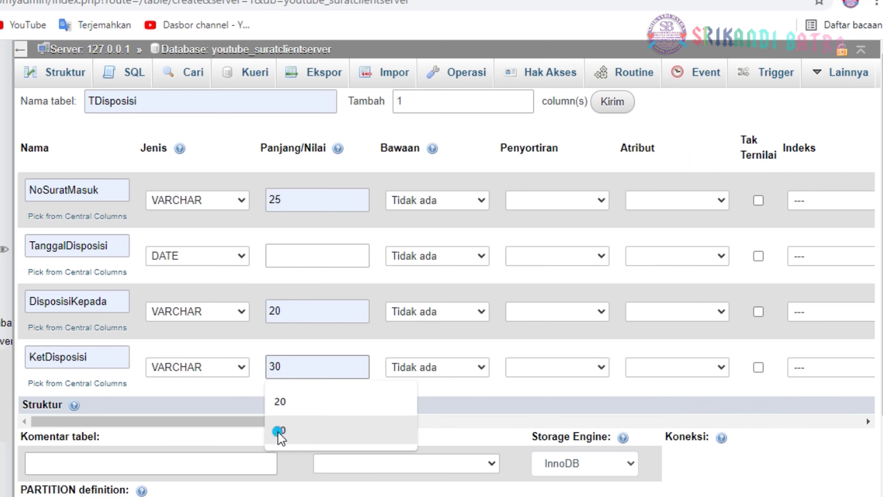
# Step: Add a PRIMARY index on the NoSuratMasuk column of TDisposisi with a size of 25
pyautogui.click(812, 201)
pyautogui.click(810, 229)
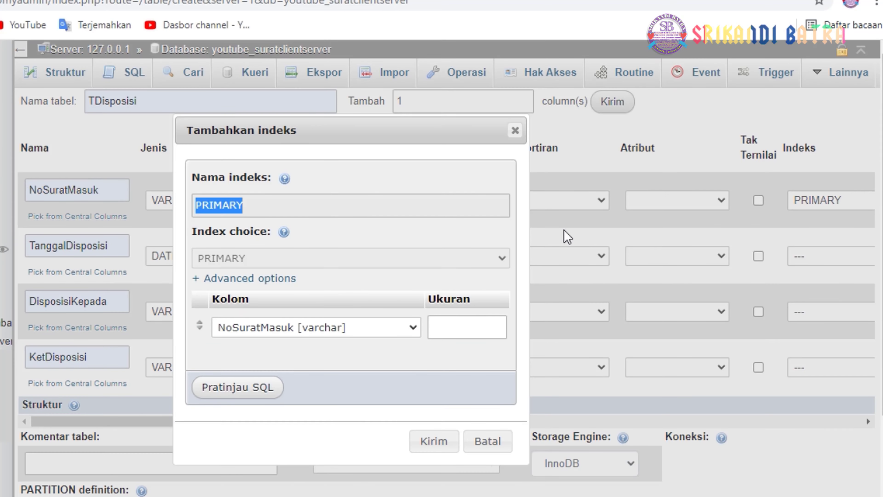
pyautogui.click(465, 327)
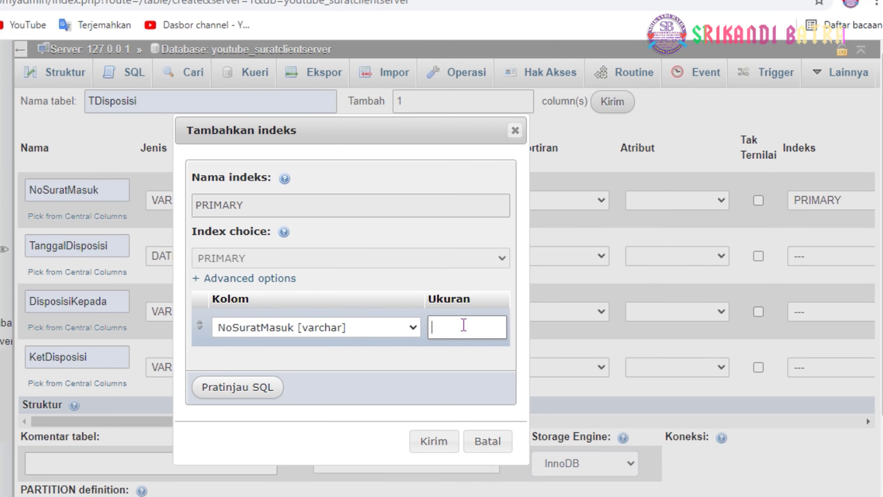
pyautogui.write('25')
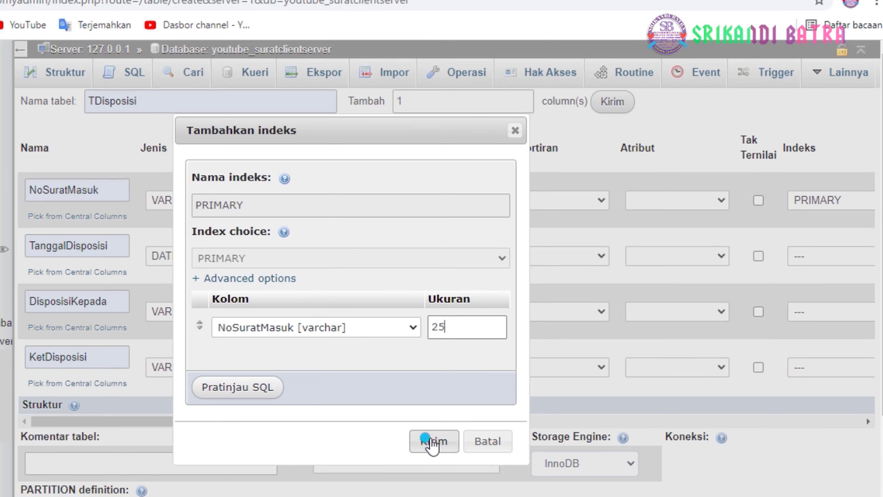
pyautogui.click(433, 441)
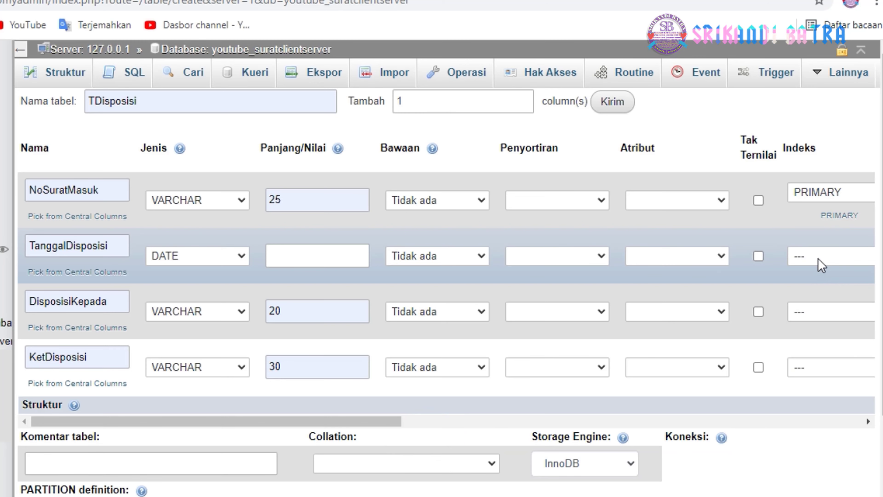
# Step: Allow null values for TanggalDisposisi and save the TDisposisi table
pyautogui.click(759, 256)
pyautogui.scroll(-3, 418, 276)
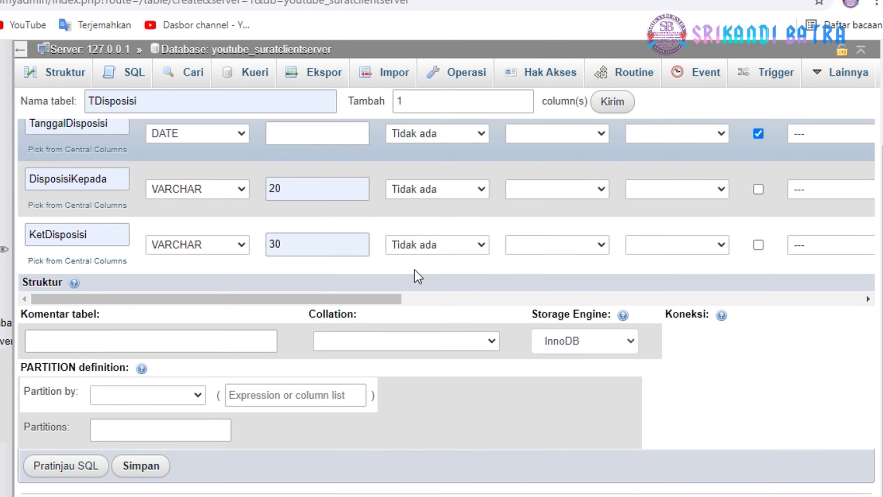
pyautogui.click(150, 462)
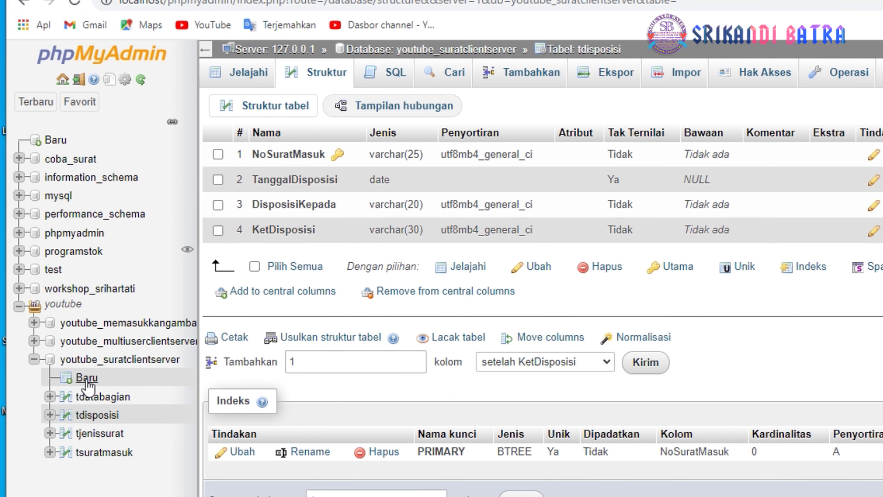
# Step: Start another new table in youtube_suratclientserver named TSuratKeluar and add 5 extra column rows to it
pyautogui.click(87, 379)
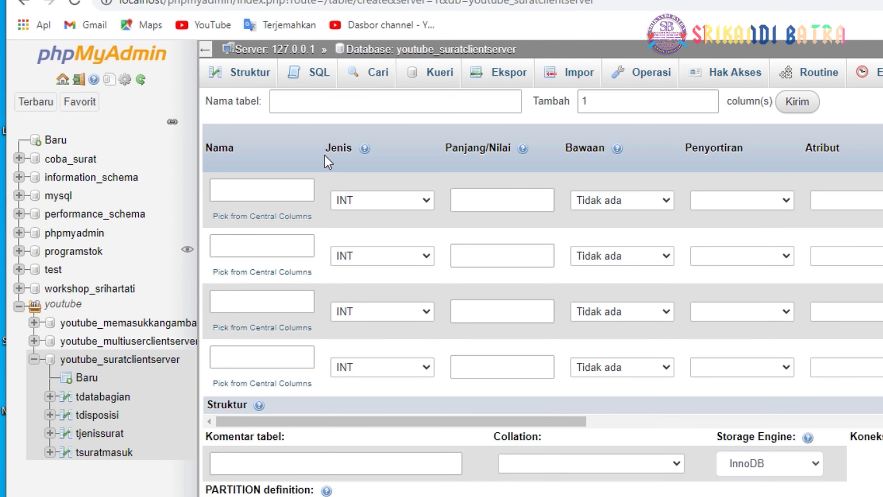
pyautogui.click(301, 97)
pyautogui.write('ts')
pyautogui.click(311, 171)
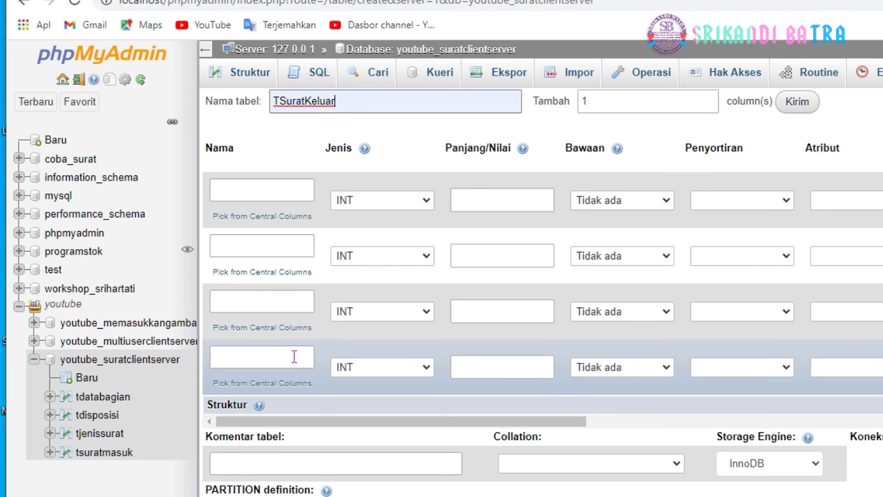
pyautogui.doubleClick(627, 104)
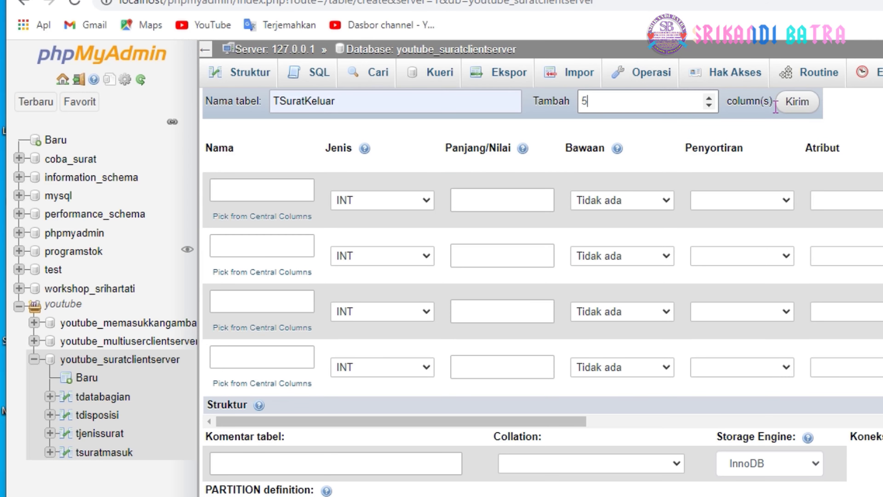
pyautogui.click(800, 102)
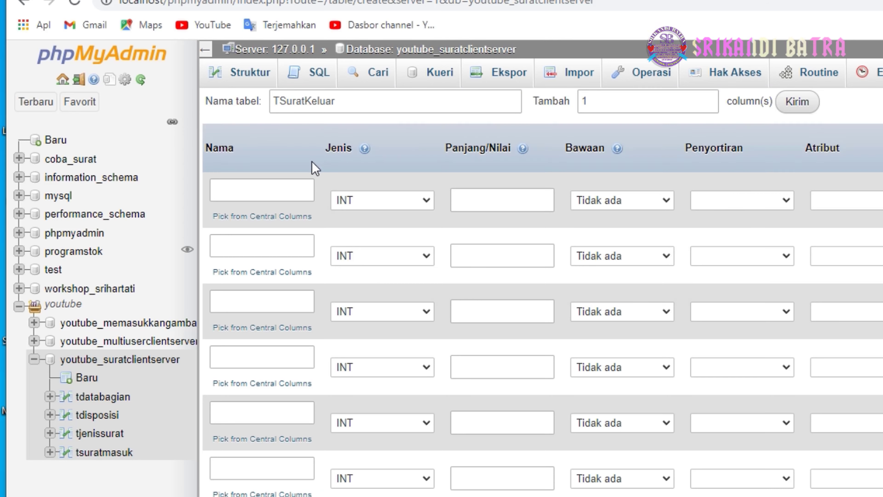
# Step: Name the first two columns of TSuratKeluar NoSuratKeluar and NoUrut
pyautogui.click(271, 191)
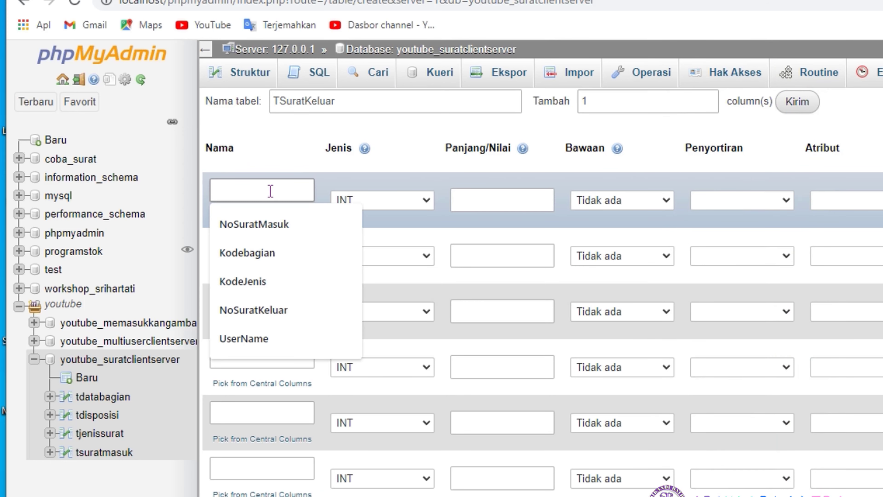
pyautogui.write('no')
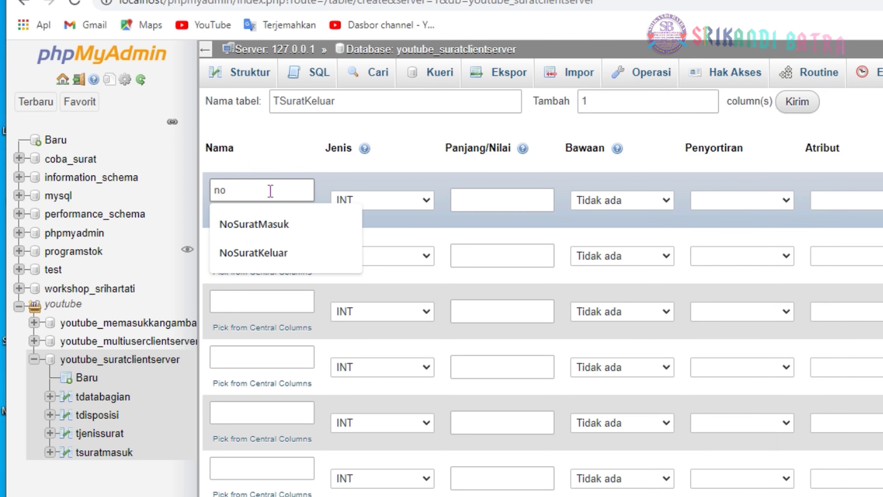
pyautogui.click(272, 252)
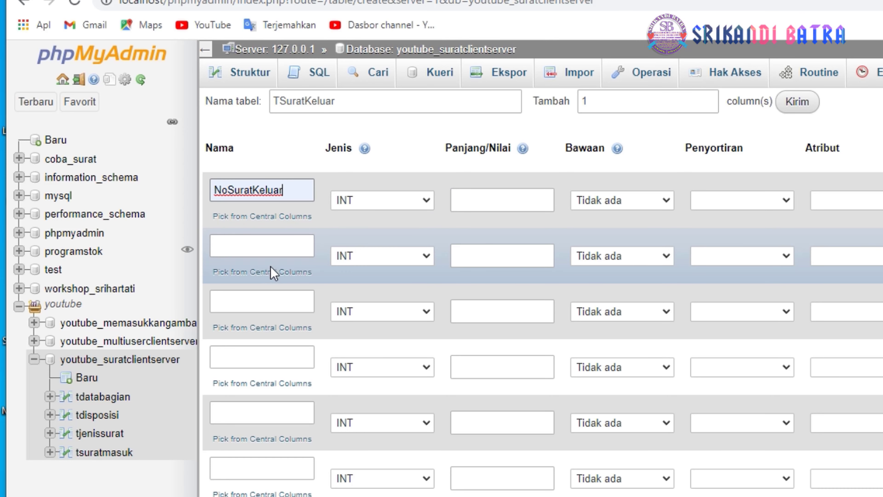
pyautogui.click(272, 247)
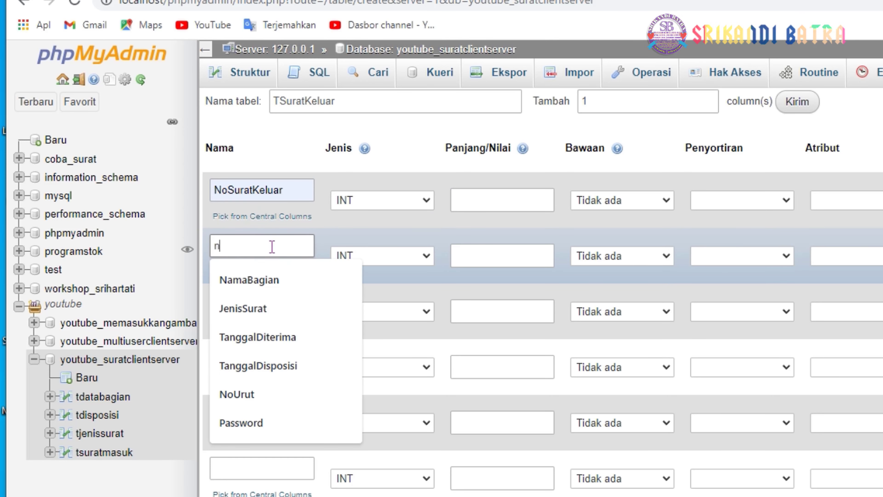
pyautogui.write('nou')
pyautogui.click(246, 281)
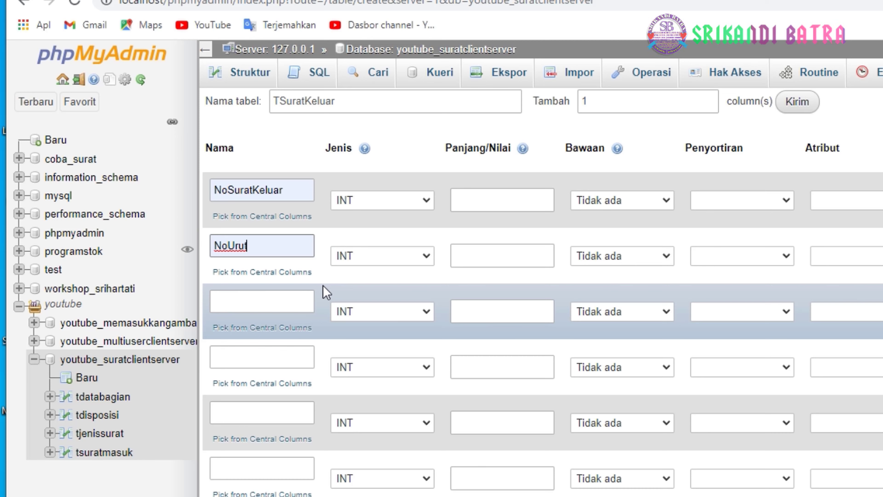
# Step: Name the third and fourth columns of TSuratKeluar Tanggal and JenisSurat
pyautogui.click(252, 301)
pyautogui.write('t')
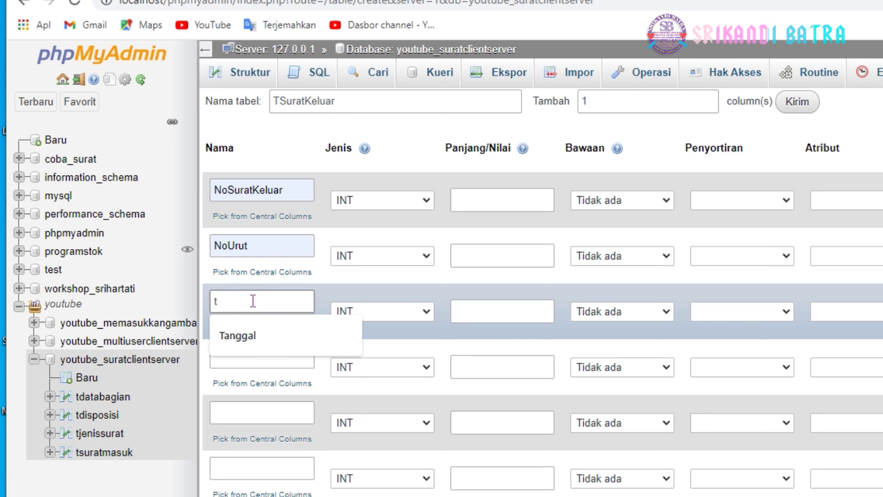
pyautogui.click(239, 336)
pyautogui.click(245, 356)
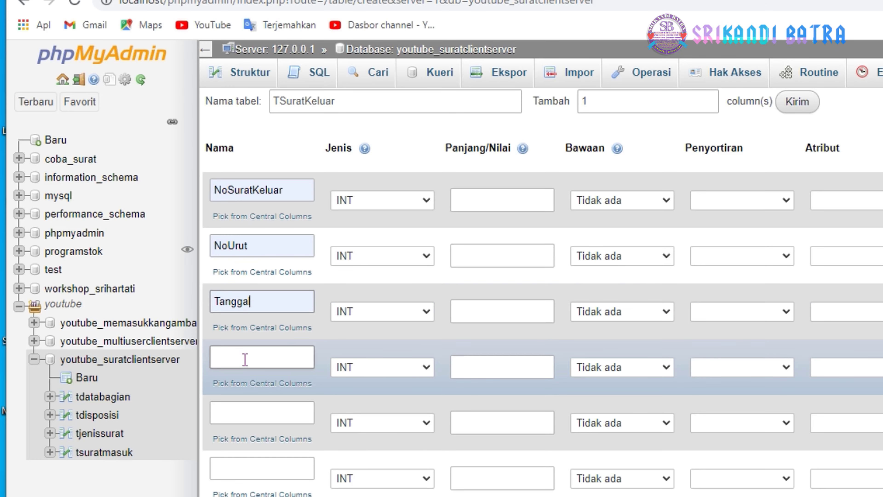
pyautogui.write('je')
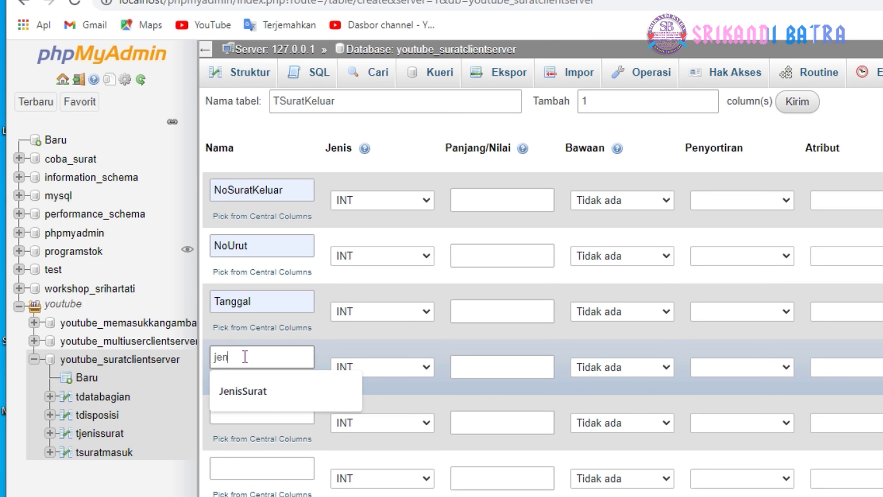
pyautogui.write('nisSurat')
pyautogui.click(242, 391)
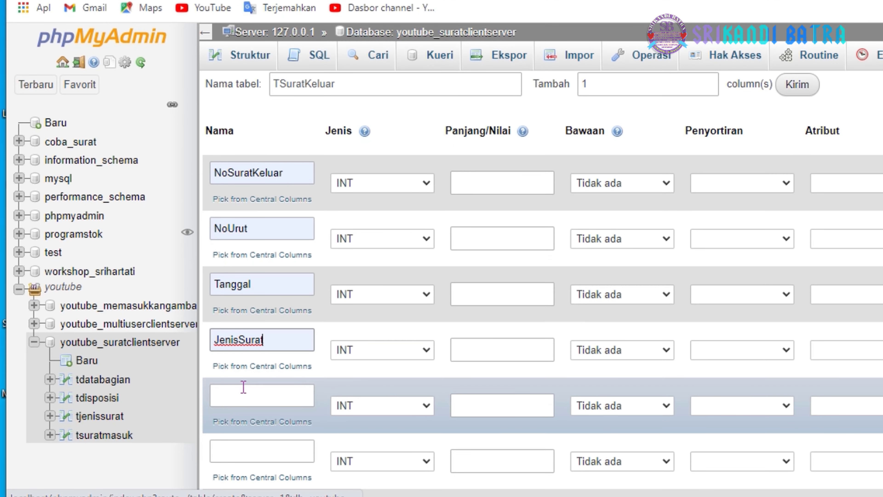
# Step: Name the fifth and sixth columns of TSuratKeluar BagianPengirim and Perihal
pyautogui.click(240, 396)
pyautogui.write('b')
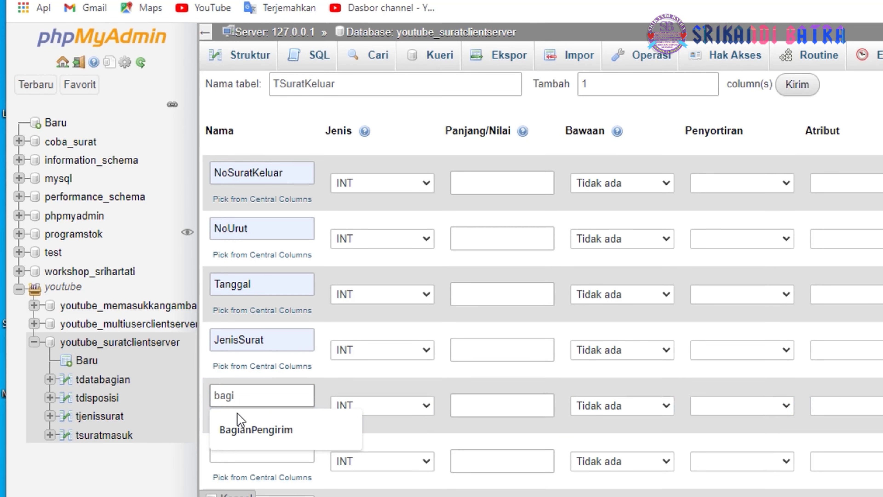
pyautogui.write('agi')
pyautogui.click(240, 430)
pyautogui.click(262, 450)
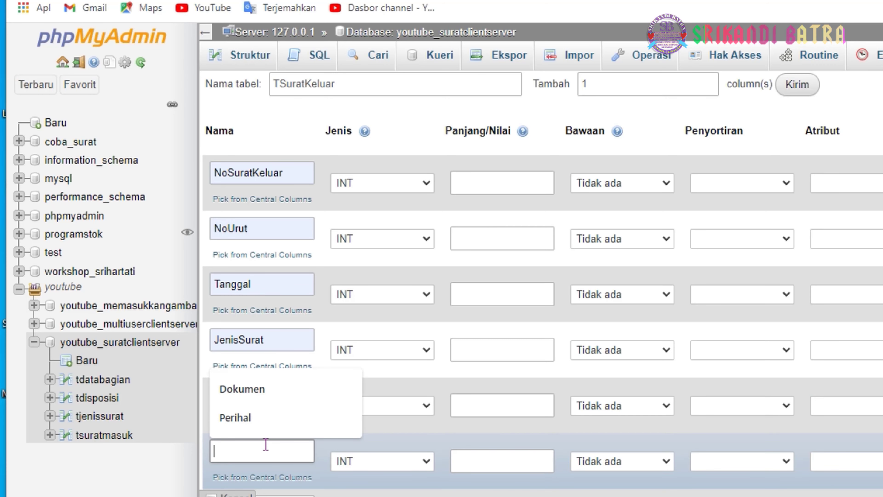
pyautogui.click(240, 418)
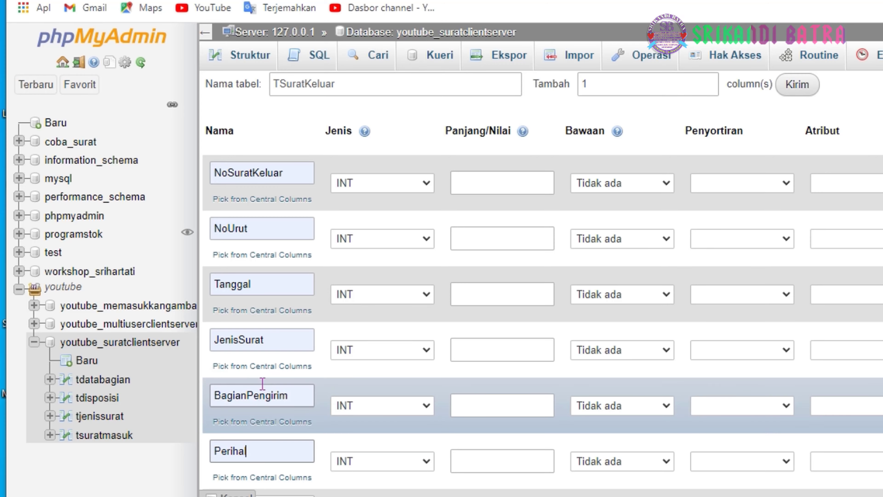
# Step: Name the last three columns of TSuratKeluar Tujuan, BalasanDari and Dokumen
pyautogui.scroll(-10, 263, 383)
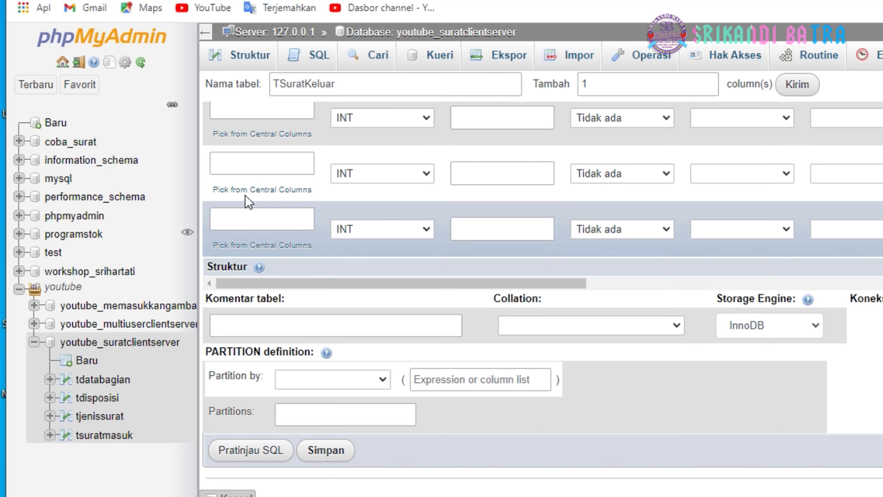
pyautogui.scroll(2, 248, 202)
pyautogui.click(257, 184)
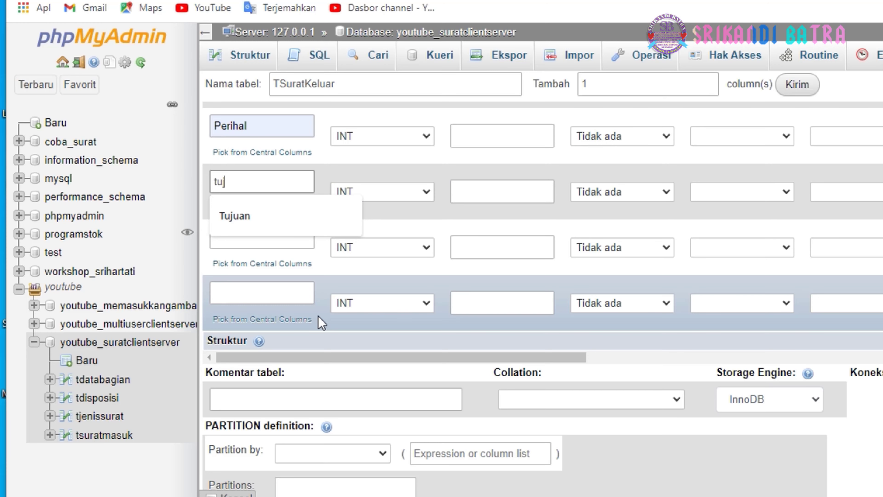
pyautogui.write('tuju')
pyautogui.click(244, 215)
pyautogui.click(247, 230)
pyautogui.write('balasa')
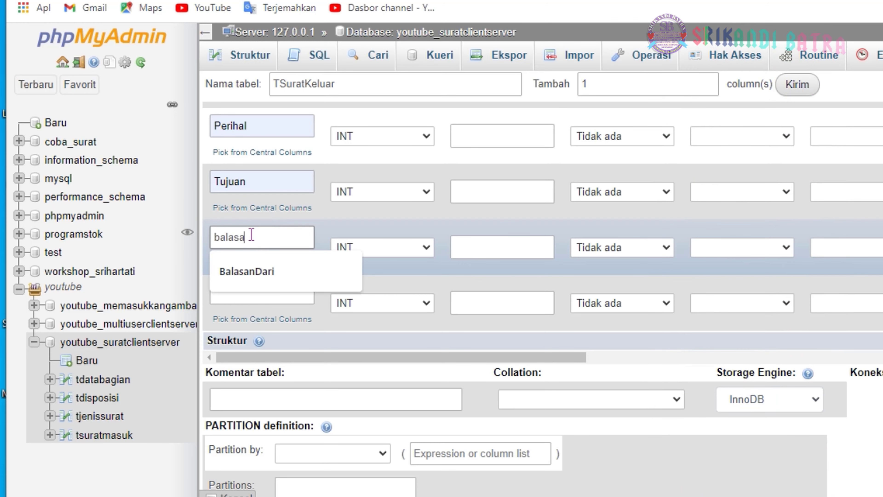
pyautogui.click(248, 273)
pyautogui.click(248, 295)
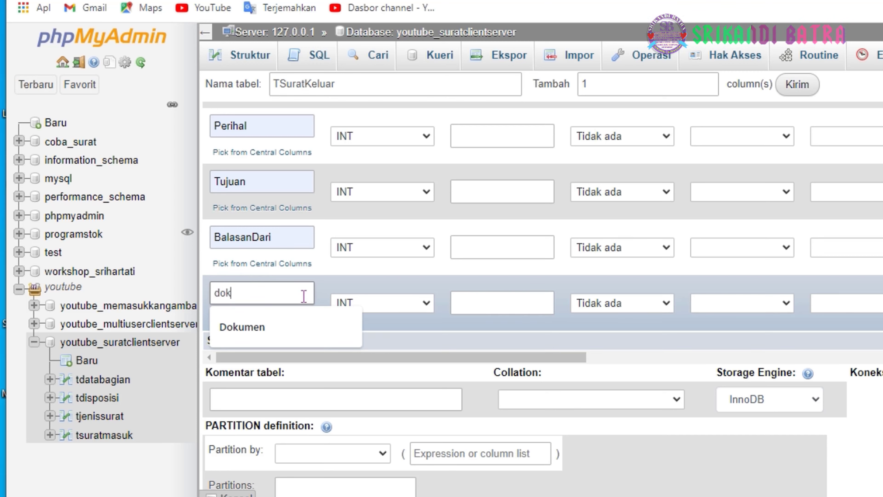
pyautogui.click(271, 329)
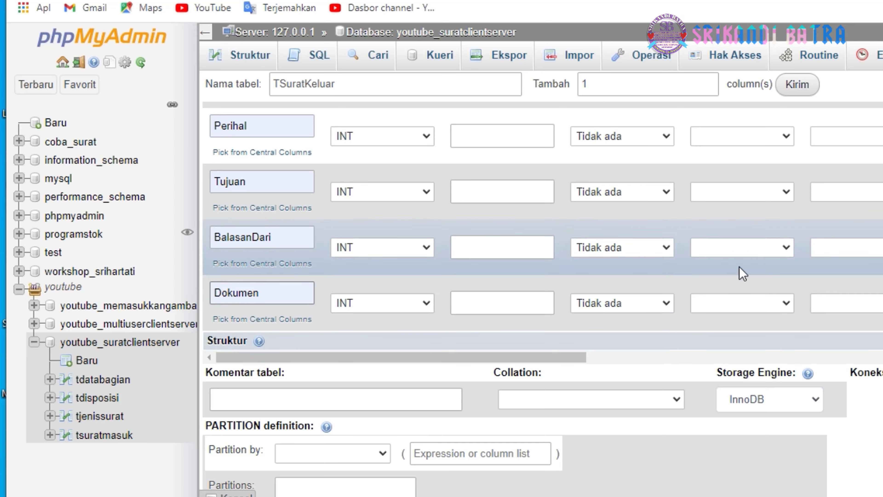
# Step: Set the data type of the NoSuratKeluar and NoUrut columns to VARCHAR
pyautogui.scroll(5, 743, 273)
pyautogui.click(423, 175)
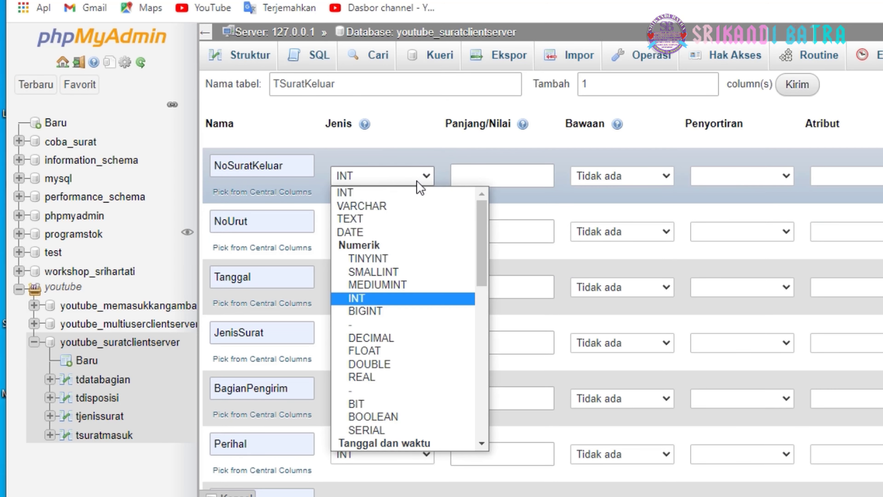
pyautogui.click(358, 204)
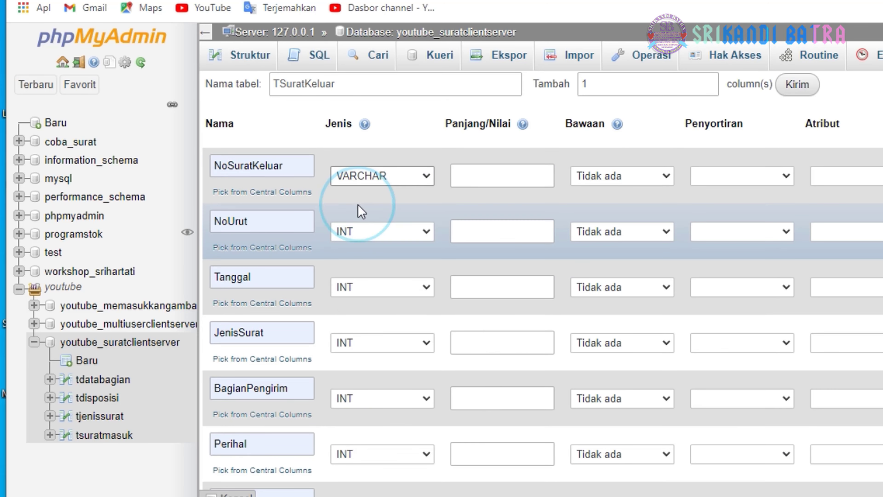
pyautogui.click(358, 231)
pyautogui.press('v')
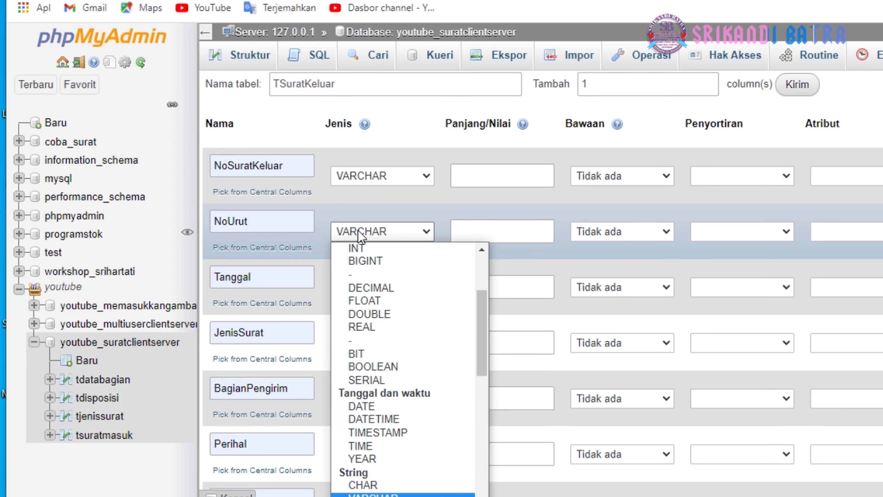
pyautogui.click(359, 234)
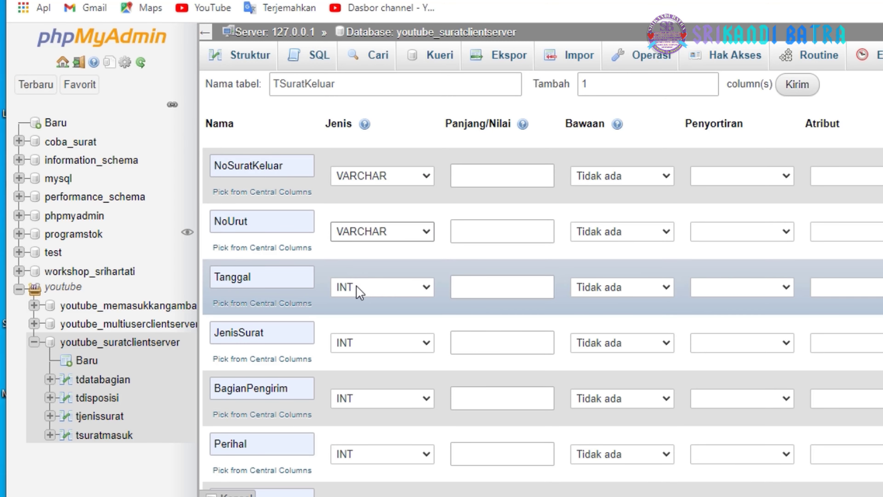
# Step: Set the data type of the Tanggal column to DATE and of the JenisSurat column to VARCHAR
pyautogui.click(358, 289)
pyautogui.press('d')
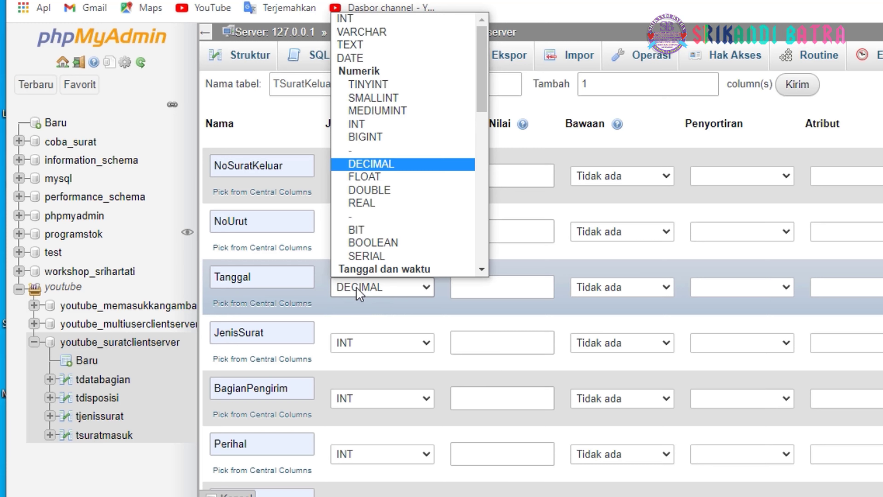
pyautogui.click(367, 32)
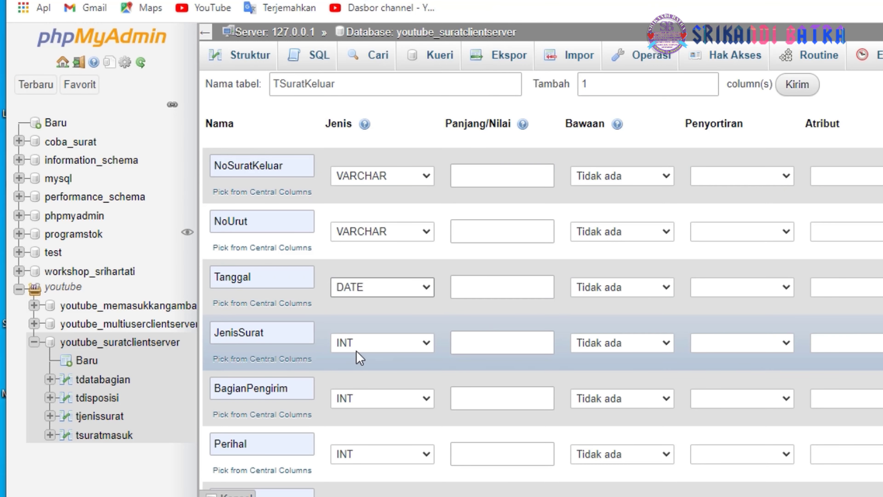
pyautogui.click(356, 351)
pyautogui.press('v')
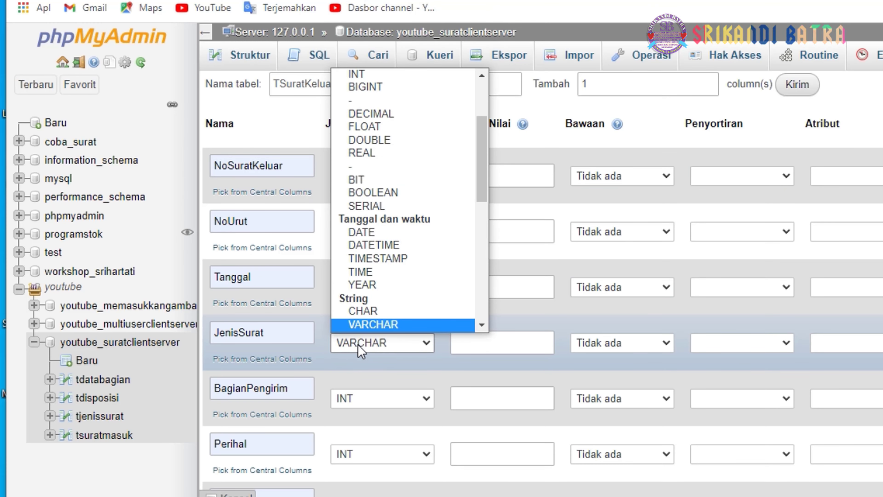
pyautogui.press('Return')
# Step: Set the data type of the BagianPengirim and Perihal columns to VARCHAR
pyautogui.click(355, 399)
pyautogui.press('v')
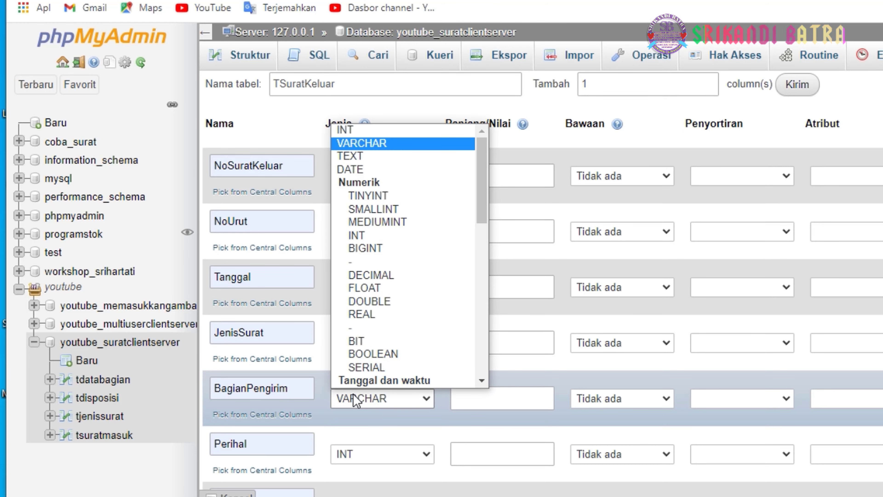
pyautogui.press('Return')
pyautogui.click(356, 446)
pyautogui.press('v')
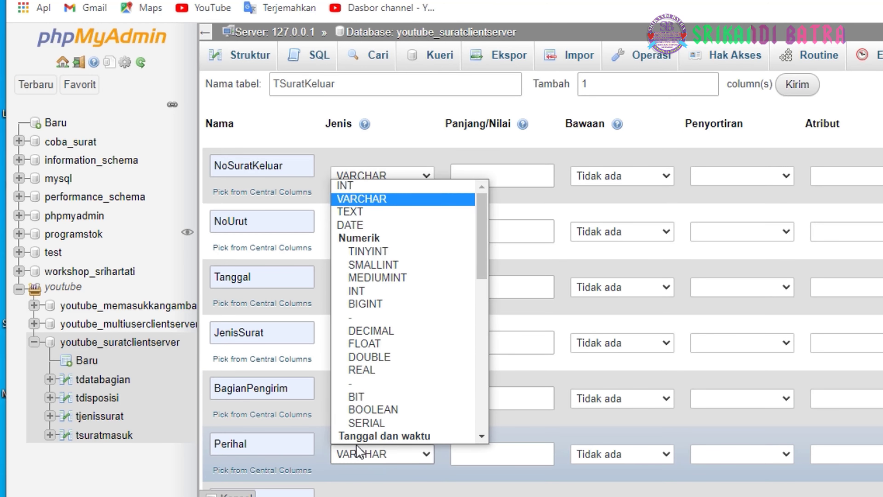
pyautogui.press('Return')
pyautogui.scroll(-2, 420, 319)
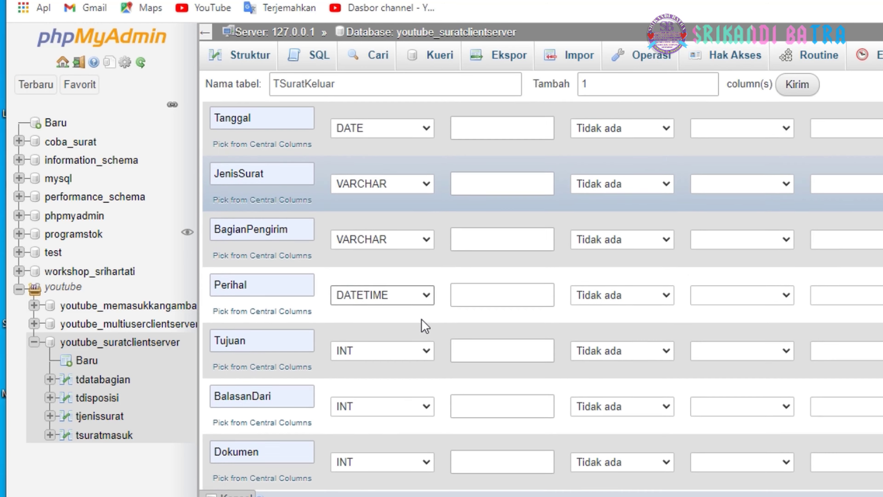
pyautogui.click(403, 302)
pyautogui.press('v')
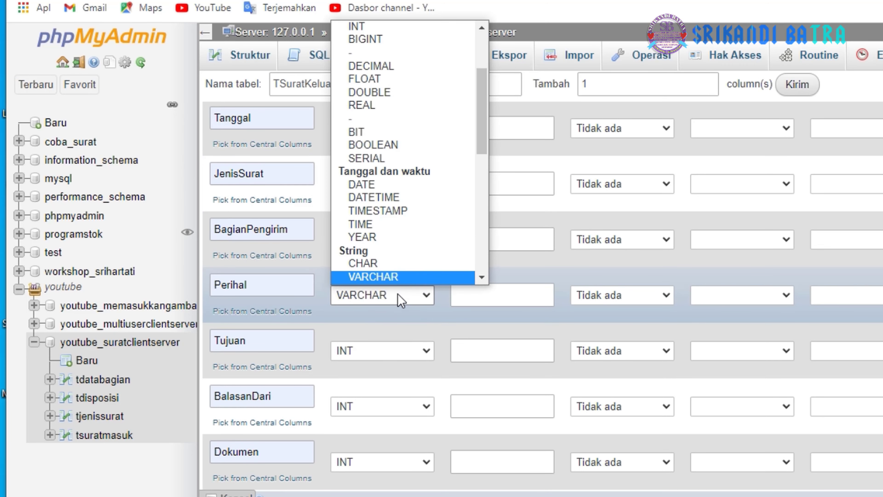
pyautogui.press('Return')
# Step: Set the data type of the Tujuan, BalasanDari and Dokumen columns to VARCHAR
pyautogui.click(373, 350)
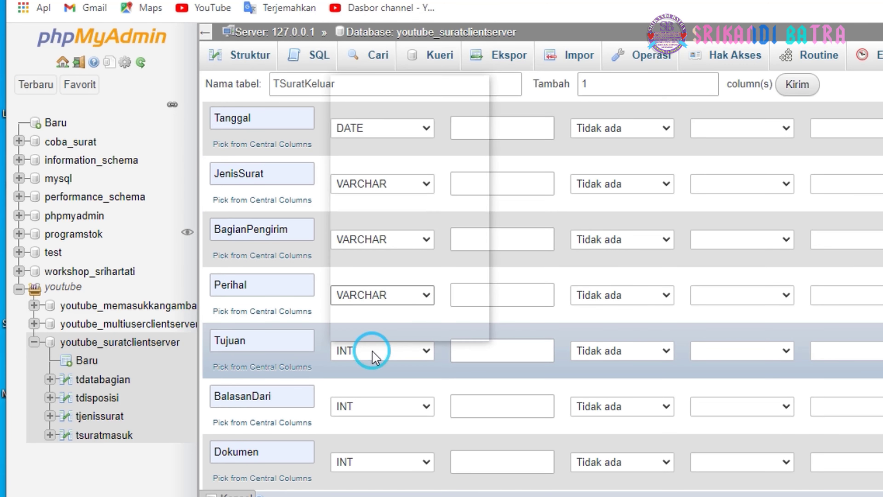
pyautogui.press('v')
pyautogui.press('Return')
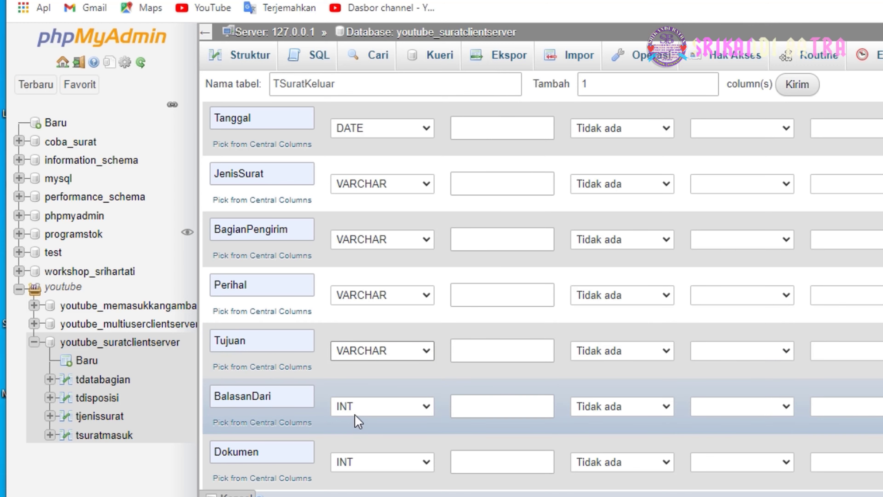
pyautogui.click(358, 411)
pyautogui.press('v')
pyautogui.press('Return')
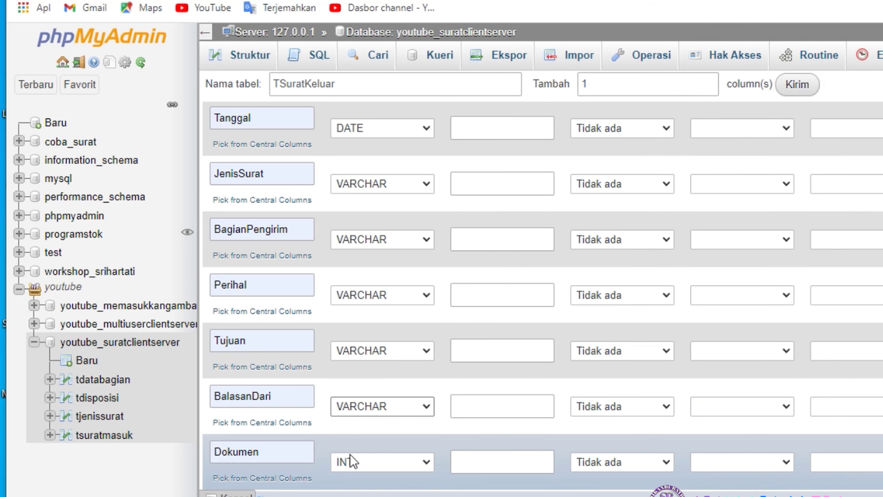
pyautogui.click(352, 464)
pyautogui.press('v')
pyautogui.press('Return')
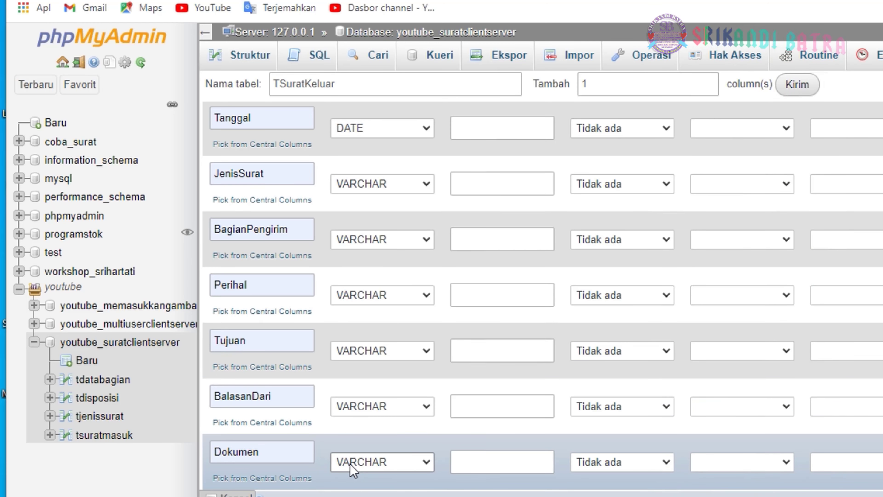
# Step: Set the length of the NoSuratKeluar column to 30 and of the NoUrut column to 5
pyautogui.scroll(-2, 562, 375)
pyautogui.scroll(5, 566, 375)
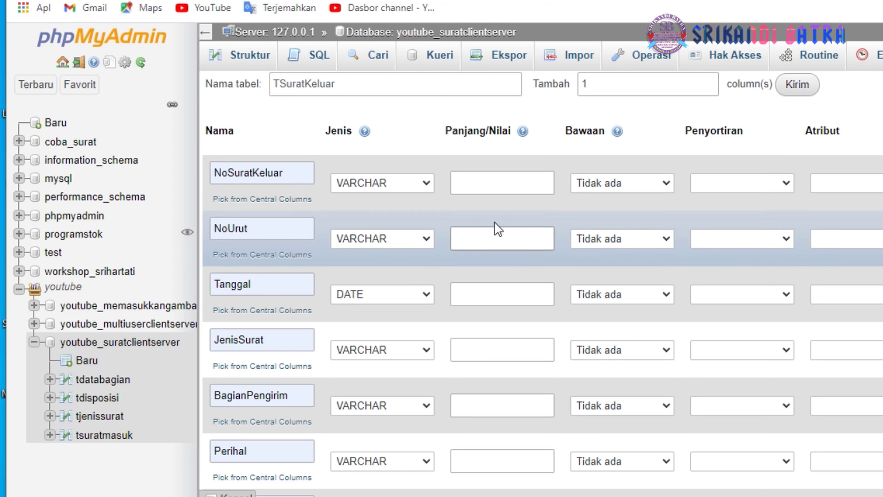
pyautogui.click(493, 186)
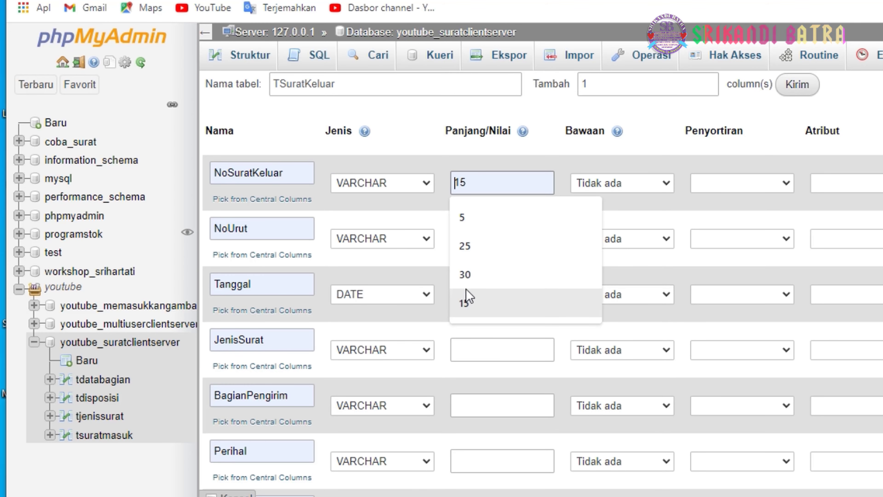
pyautogui.click(471, 274)
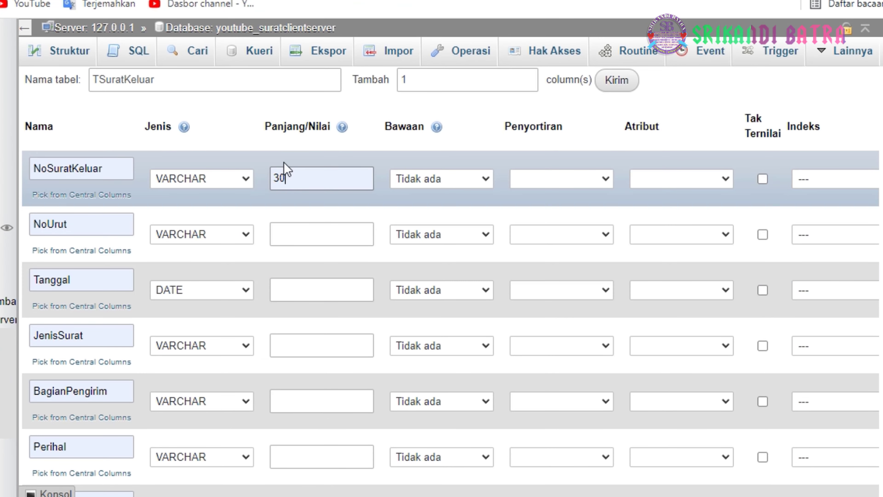
pyautogui.click(285, 232)
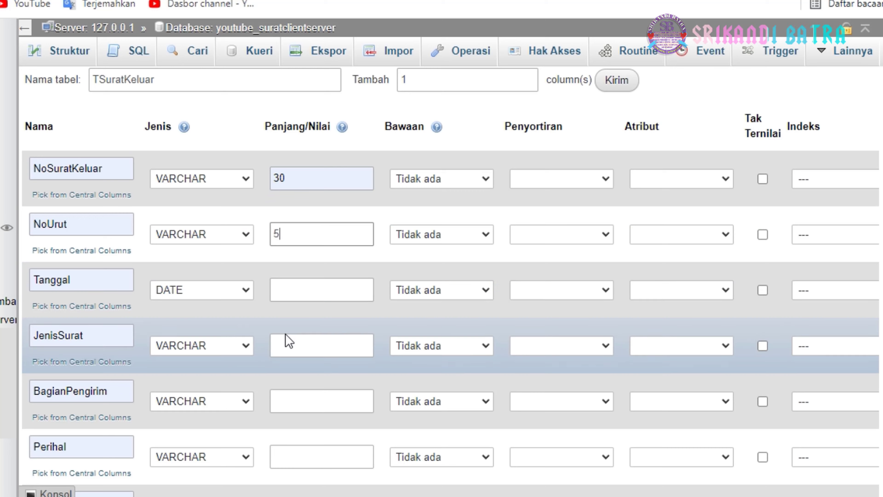
# Step: Set the length of the JenisSurat, BagianPengirim and Perihal columns to 20 each
pyautogui.click(286, 346)
pyautogui.click(285, 381)
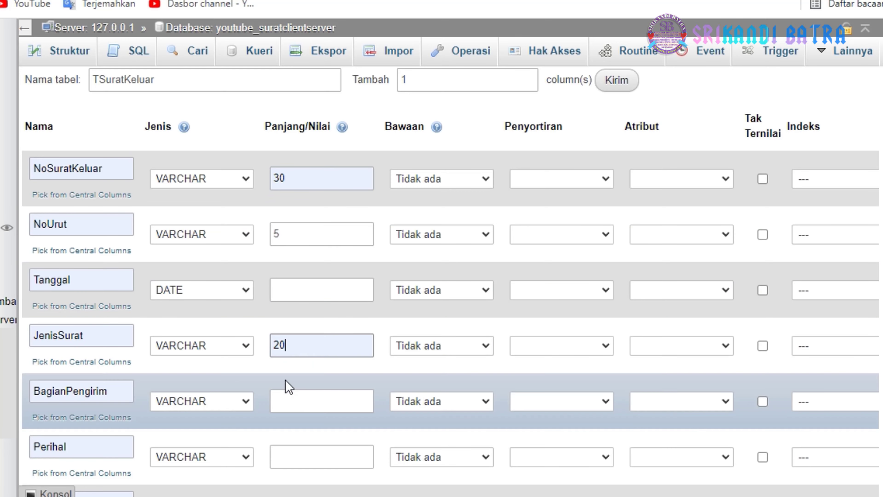
pyautogui.click(274, 401)
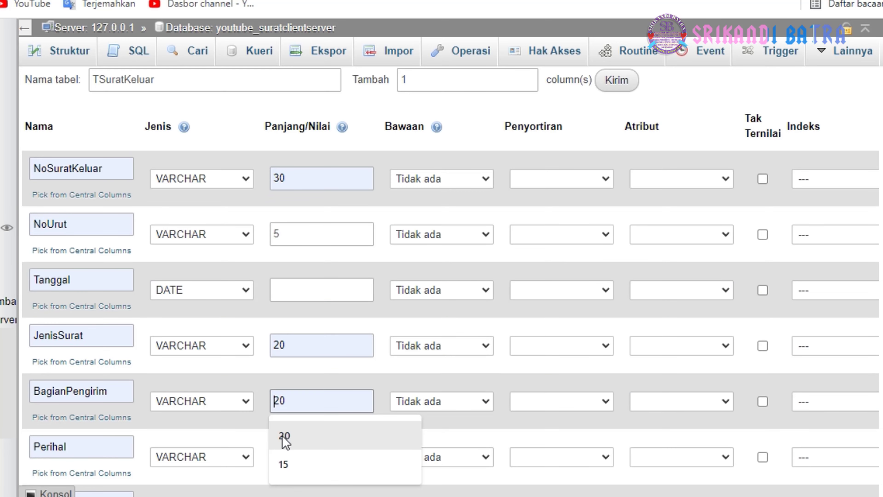
pyautogui.click(285, 441)
pyautogui.click(282, 454)
pyautogui.click(289, 424)
# Step: Set the length of the Tujuan and BalasanDari columns to 25 and of the Dokumen column to 30
pyautogui.scroll(-3, 349, 412)
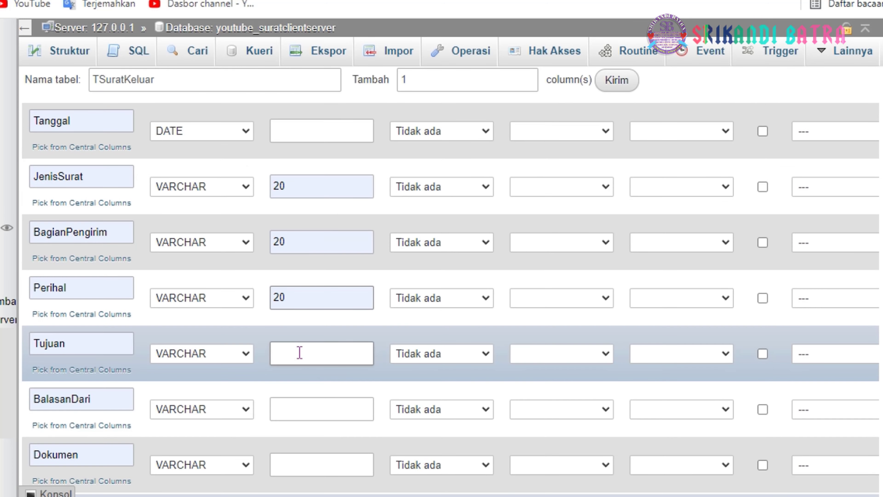
pyautogui.click(300, 352)
pyautogui.click(288, 389)
pyautogui.click(292, 408)
pyautogui.click(286, 447)
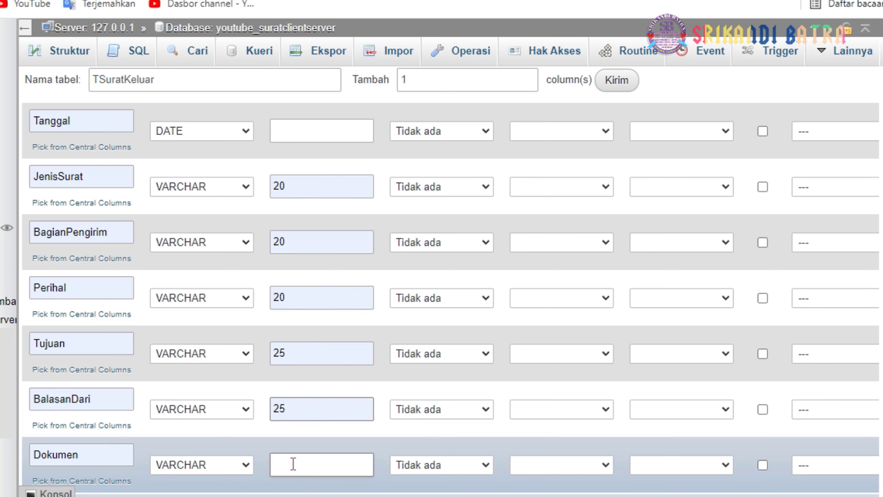
pyautogui.click(293, 464)
pyautogui.click(291, 439)
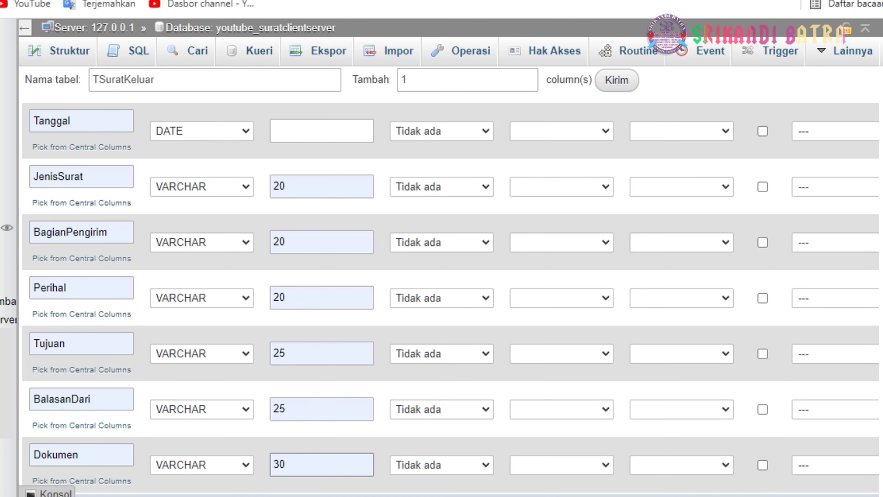
# Step: Make NoSuratKeluar the PRIMARY index of the table with an index size of 30
pyautogui.scroll(5, 861, 187)
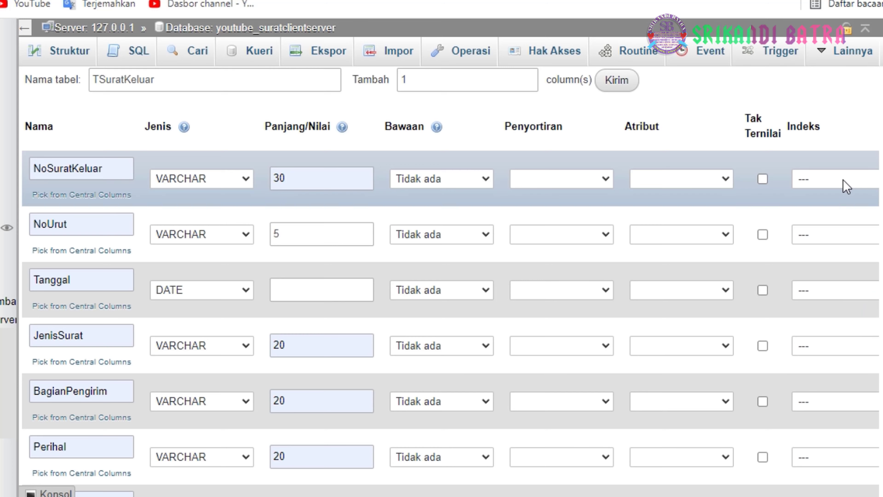
pyautogui.click(838, 189)
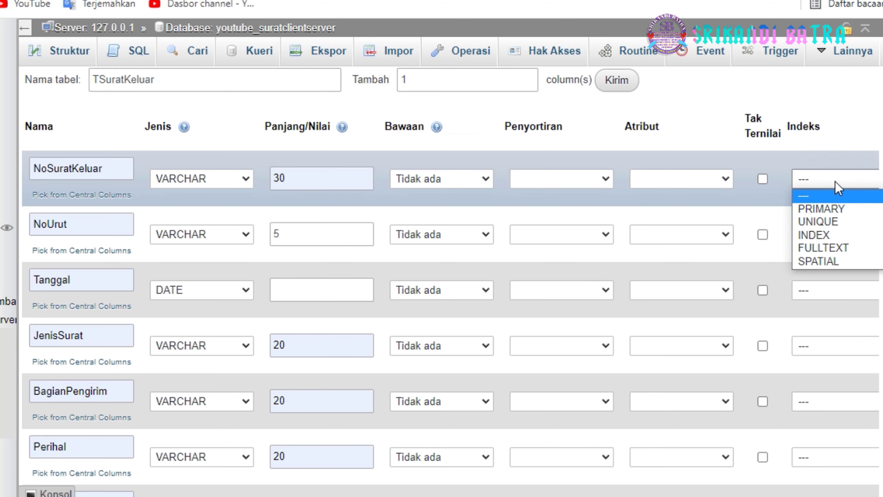
pyautogui.click(820, 208)
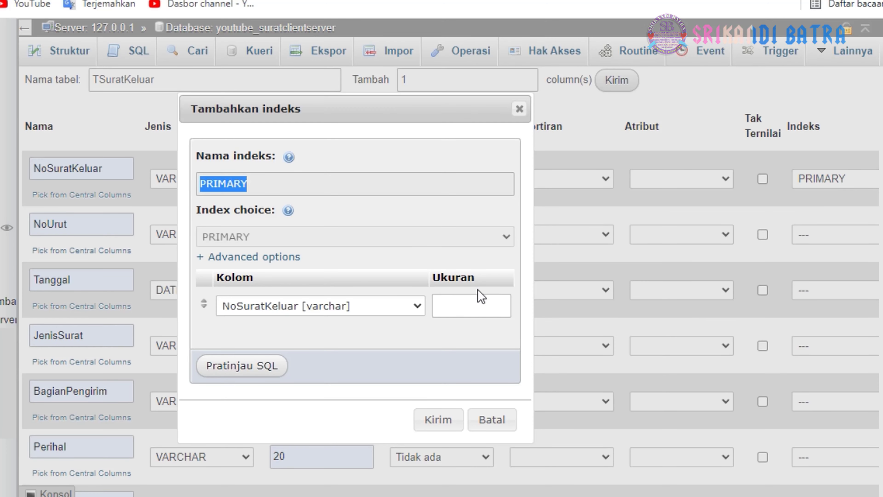
pyautogui.click(441, 301)
pyautogui.write('30')
pyautogui.click(438, 419)
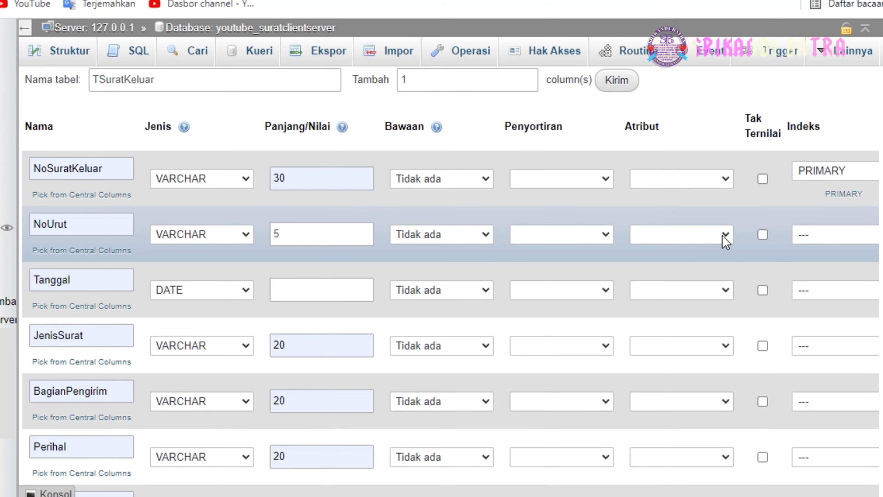
# Step: Allow null values for the Tanggal column and save the TSuratKeluar table
pyautogui.click(763, 290)
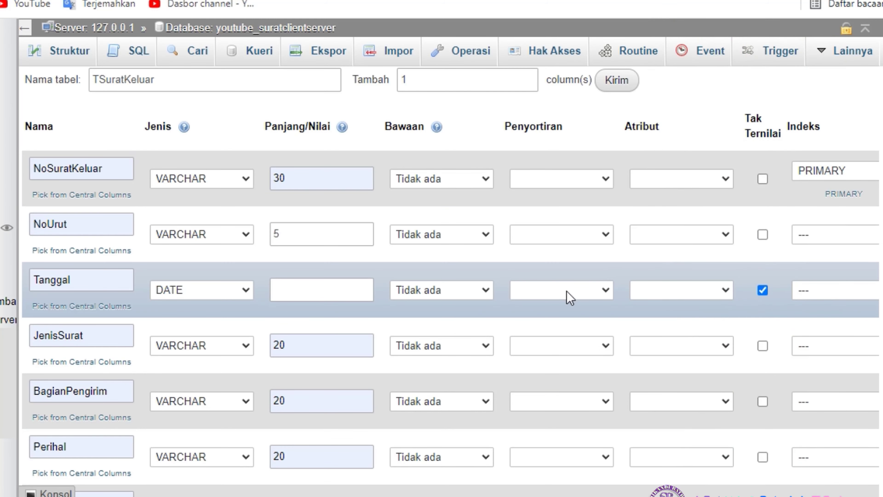
pyautogui.scroll(-8, 573, 281)
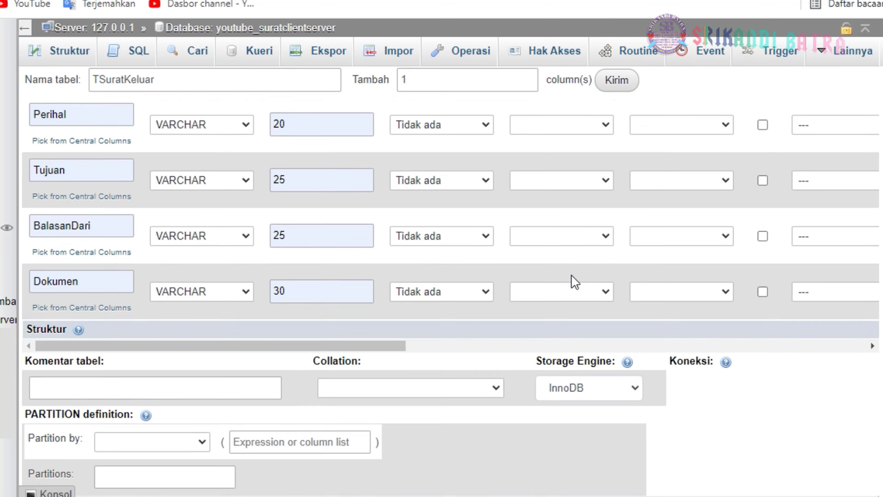
pyautogui.scroll(-2, 570, 278)
pyautogui.click(145, 440)
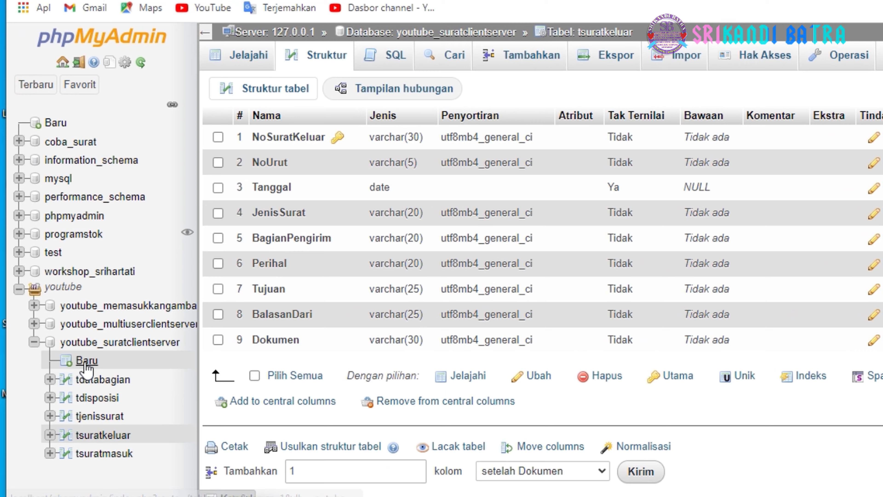
# Step: Start a new table named TOperator in the youtube_suratclientserver database
pyautogui.click(86, 361)
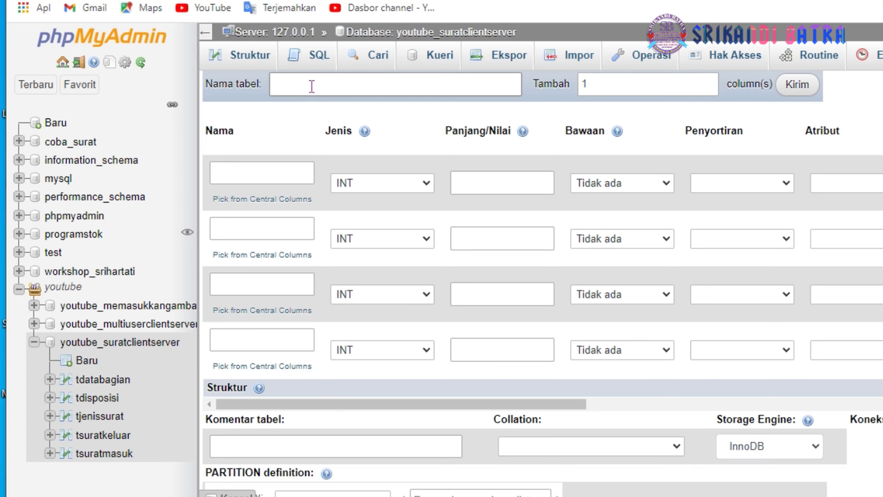
pyautogui.click(312, 85)
pyautogui.write('TOperator')
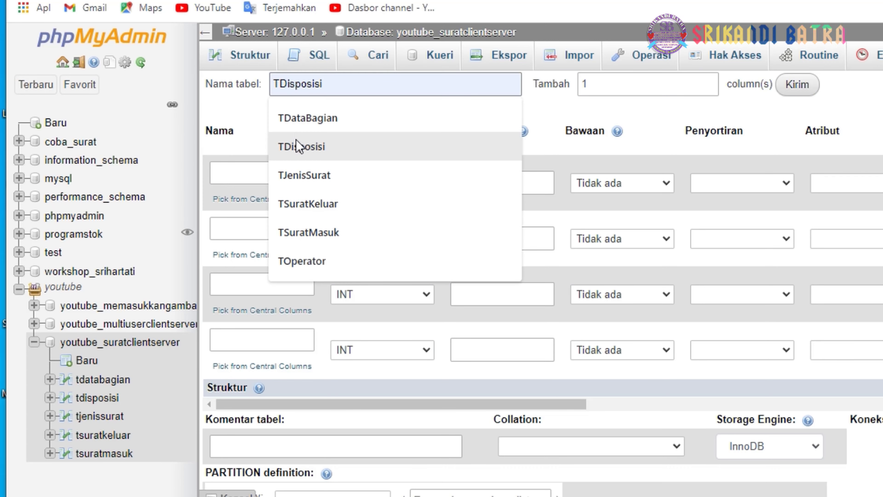
pyautogui.click(299, 261)
# Step: Name the first three columns of the TOperator table UserName, Password and Level
pyautogui.click(266, 173)
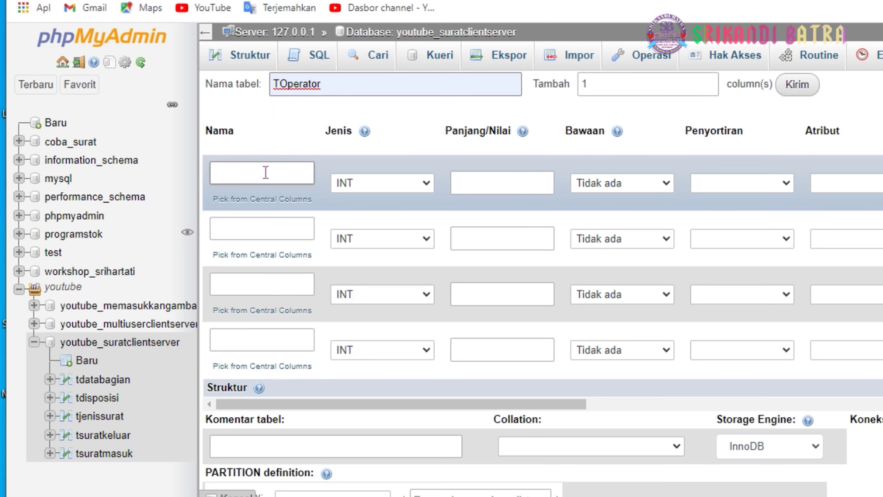
pyautogui.write('user')
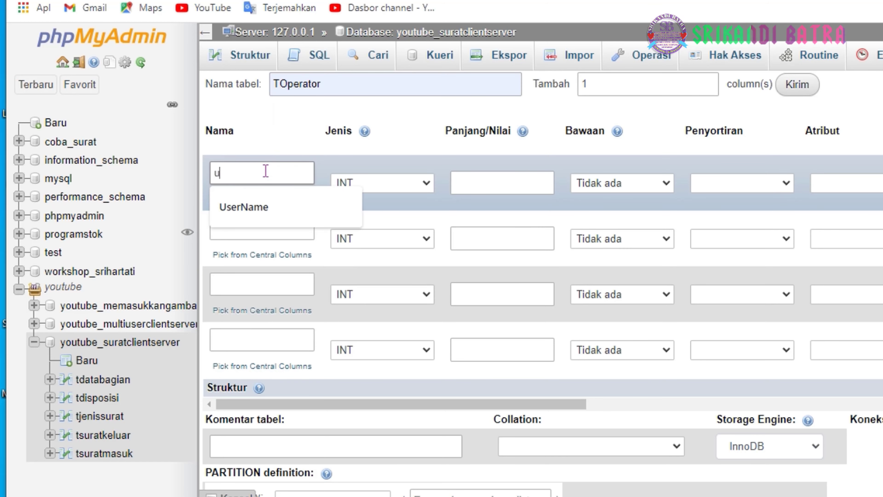
pyautogui.click(259, 208)
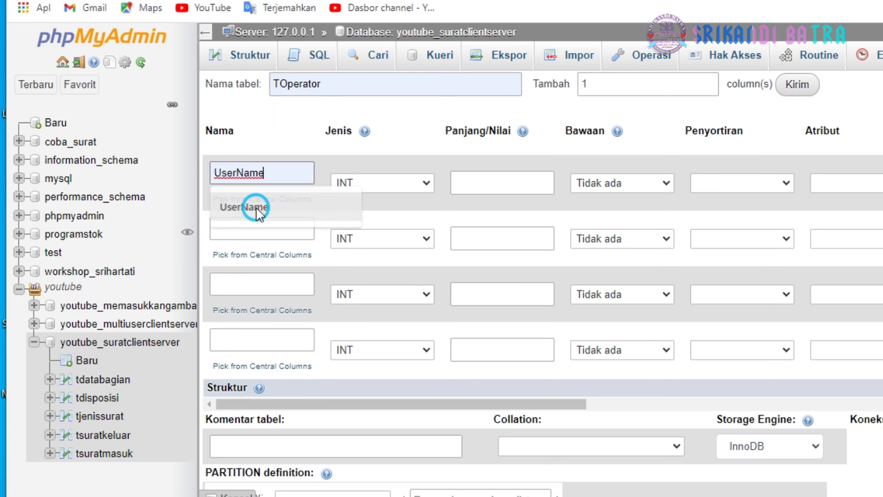
pyautogui.click(257, 229)
pyautogui.write('pass')
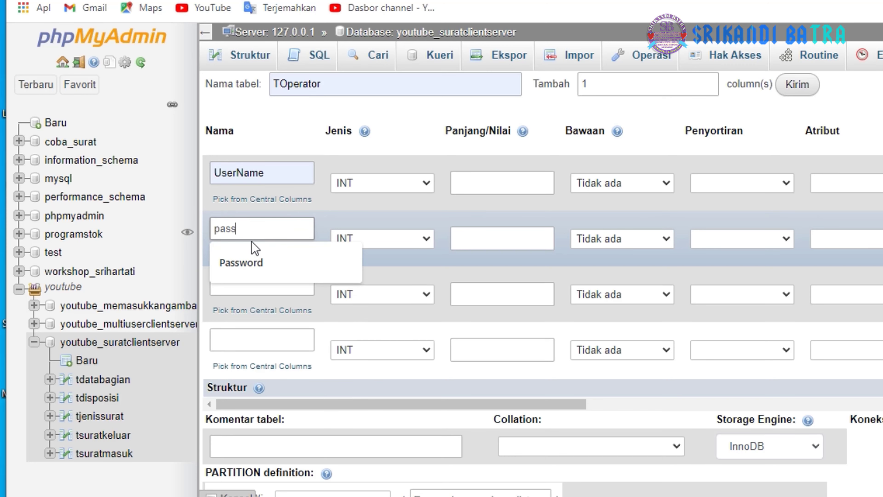
pyautogui.click(253, 262)
pyautogui.click(248, 282)
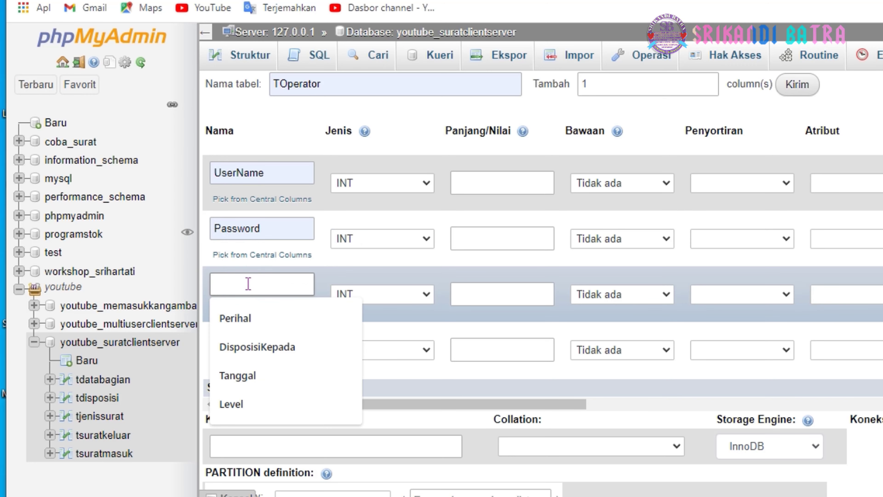
pyautogui.write('lev')
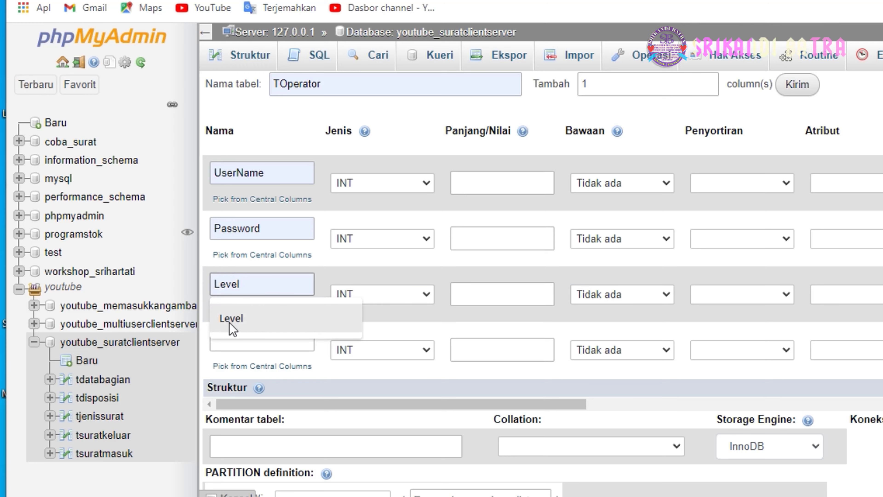
pyautogui.click(231, 321)
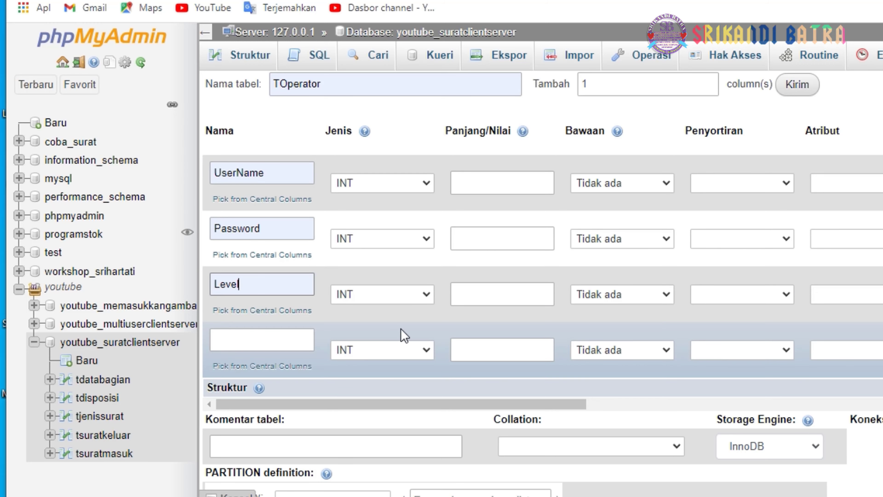
# Step: Set the data type of the UserName, Password and Level columns to VARCHAR
pyautogui.click(424, 183)
pyautogui.click(384, 214)
pyautogui.click(426, 240)
pyautogui.click(389, 1)
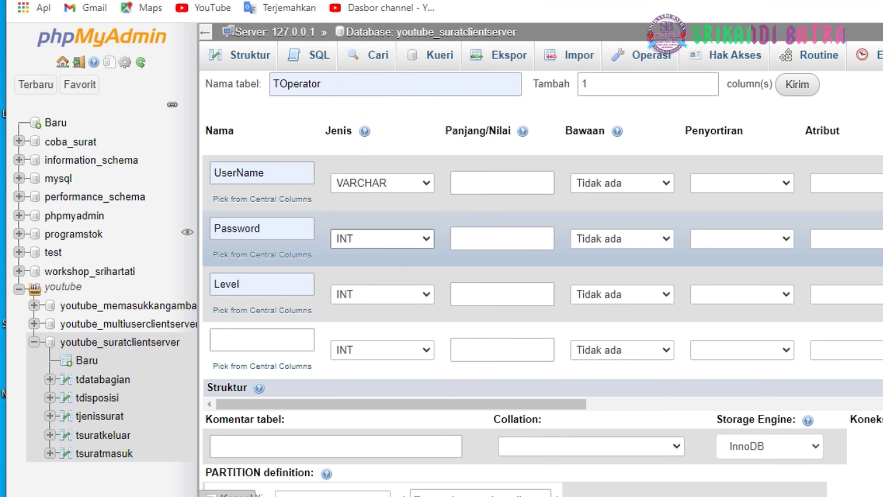
pyautogui.click(426, 296)
pyautogui.click(380, 39)
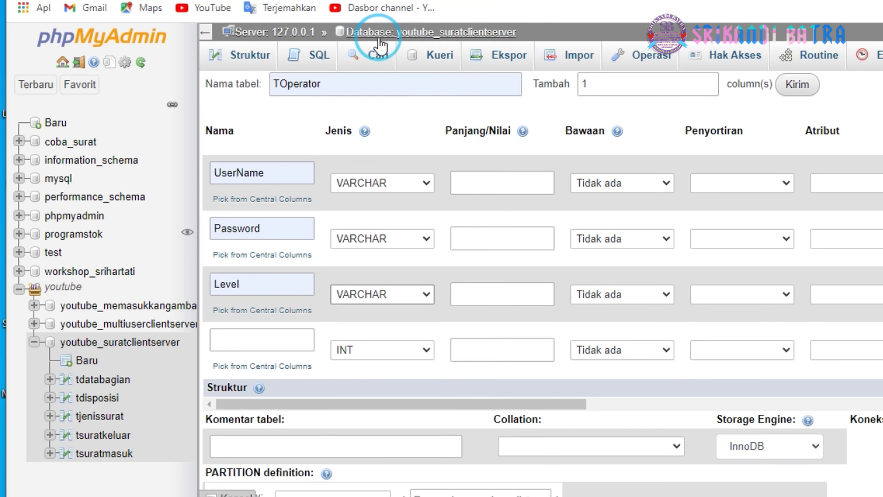
# Step: Set the length of the UserName, Password and Level columns to 15
pyautogui.click(458, 179)
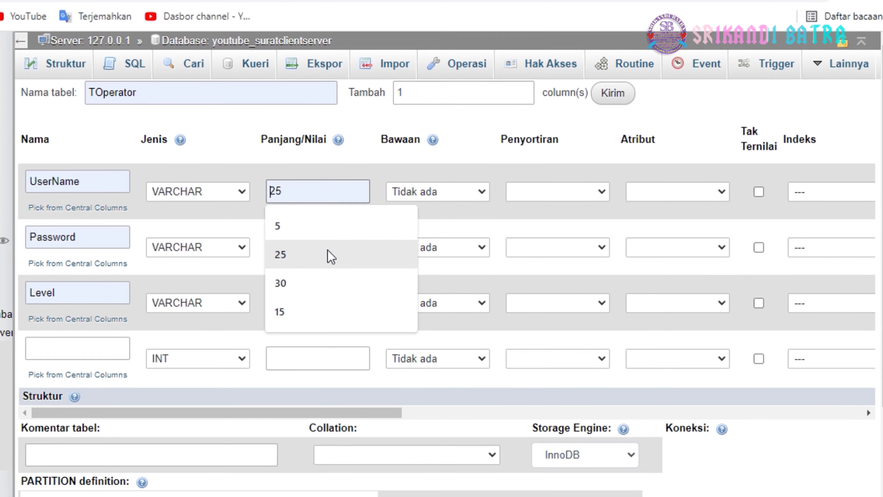
pyautogui.click(292, 313)
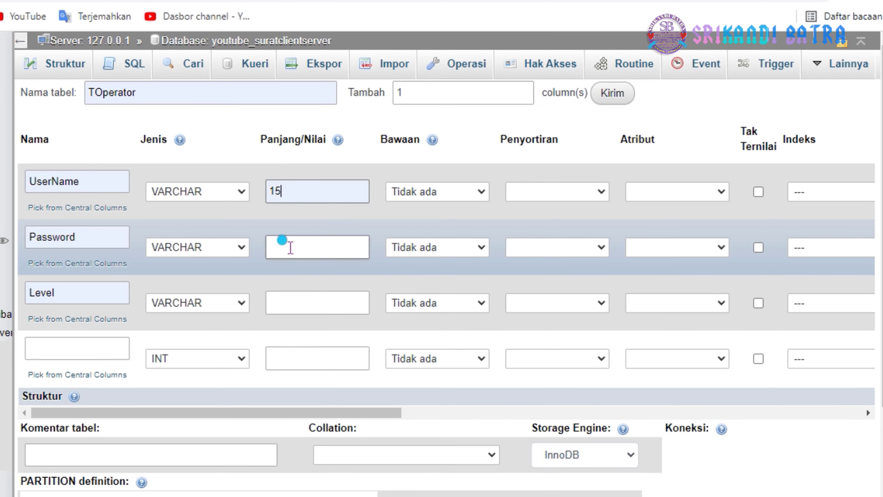
pyautogui.click(290, 247)
pyautogui.click(291, 285)
pyautogui.click(288, 302)
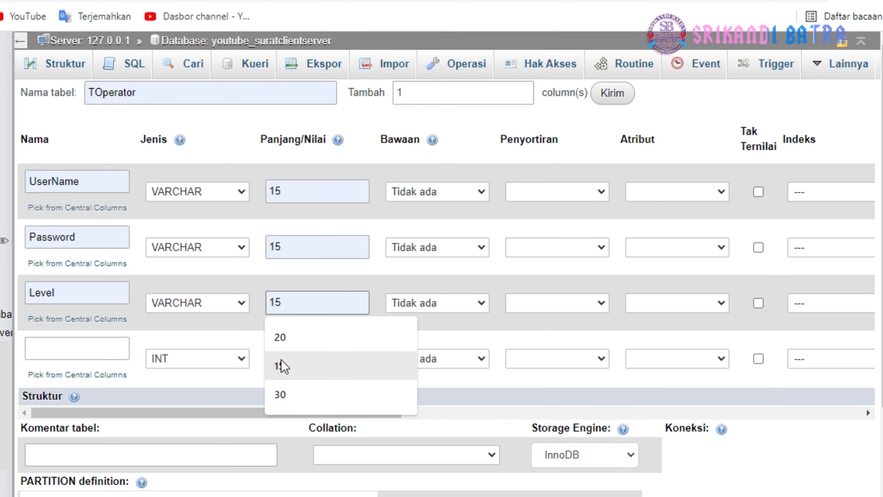
pyautogui.click(283, 365)
# Step: Make UserName the PRIMARY index with an index size of 15 and save the TOperator table
pyautogui.click(798, 191)
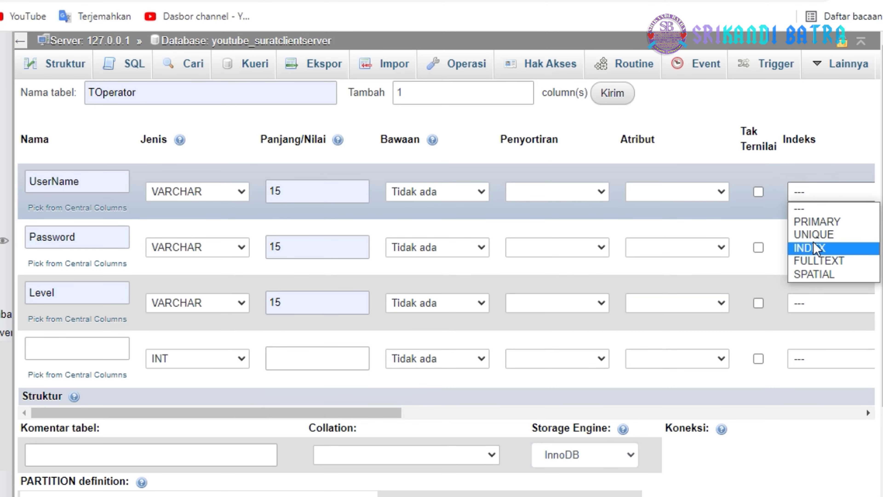
pyautogui.click(815, 222)
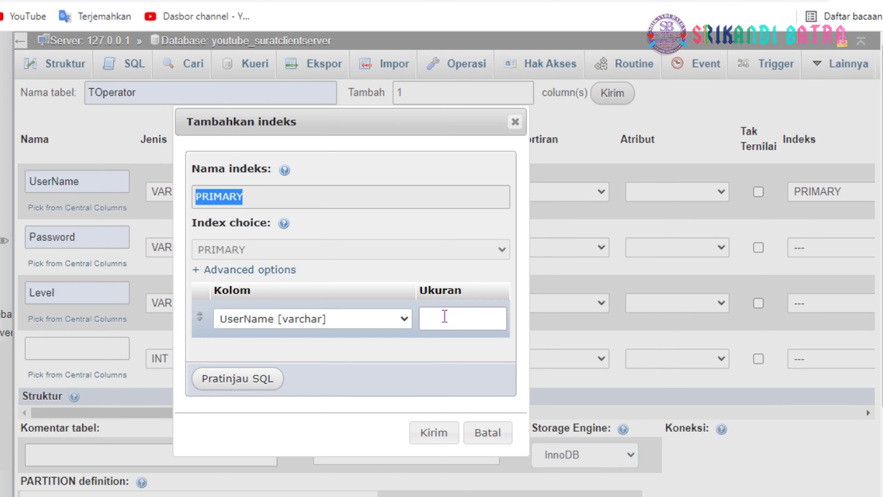
pyautogui.click(428, 312)
pyautogui.write('15')
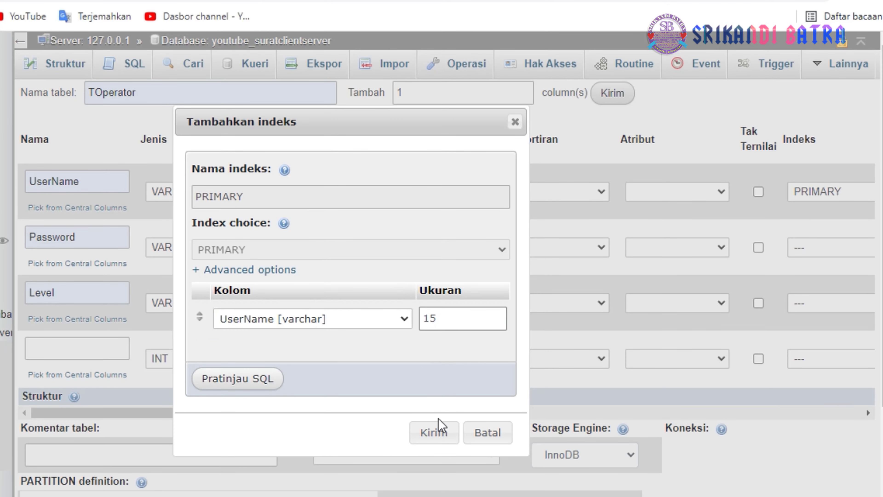
pyautogui.click(434, 433)
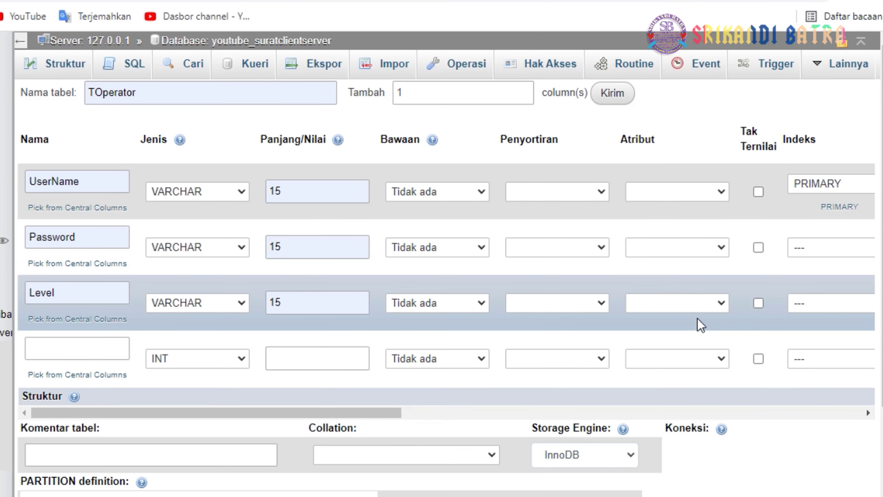
pyautogui.scroll(-3, 299, 396)
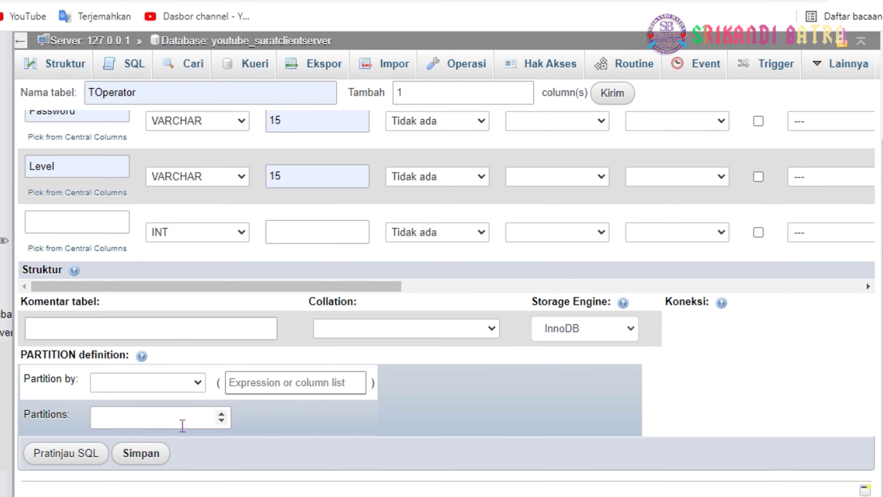
pyautogui.click(141, 453)
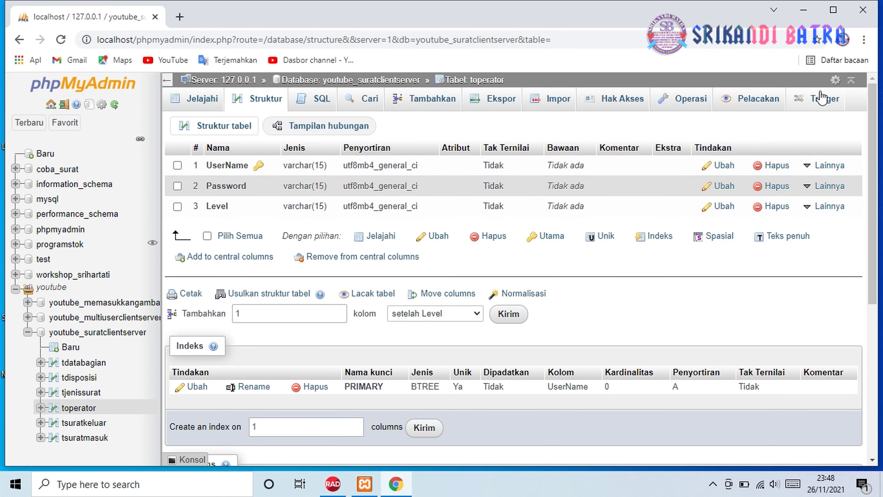
# Step: Close the browser window and the XAMPP Control Panel window to return to the desktop
pyautogui.click(864, 10)
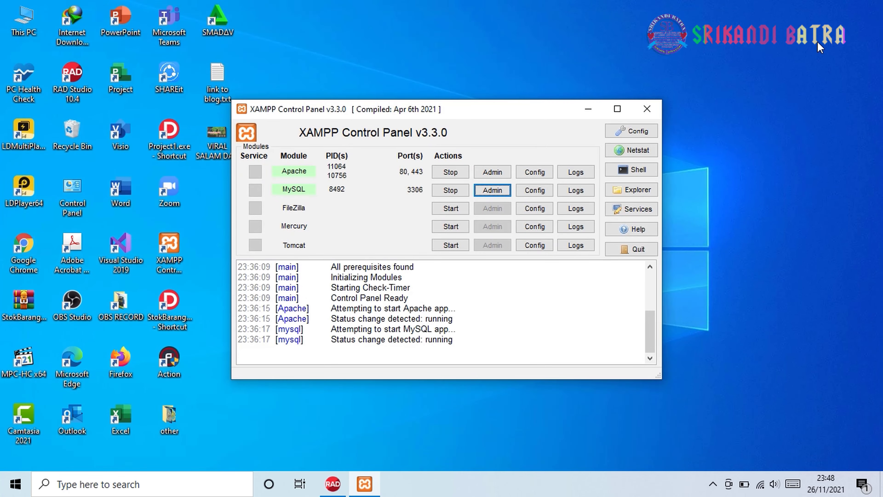
pyautogui.click(647, 110)
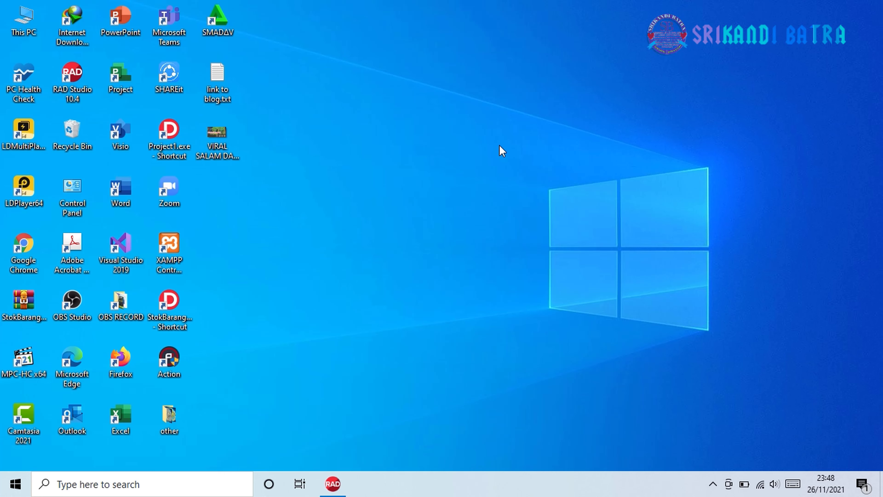
pyautogui.moveTo(520, 137); pyautogui.dragTo(709, 330)
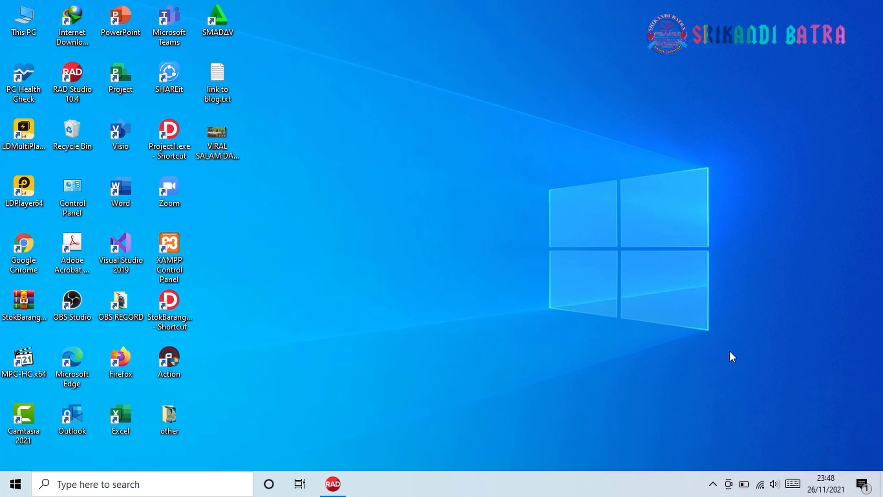
# Step: Search Windows for odbc and open ODBC Data Sources (32-bit)
pyautogui.click(15, 487)
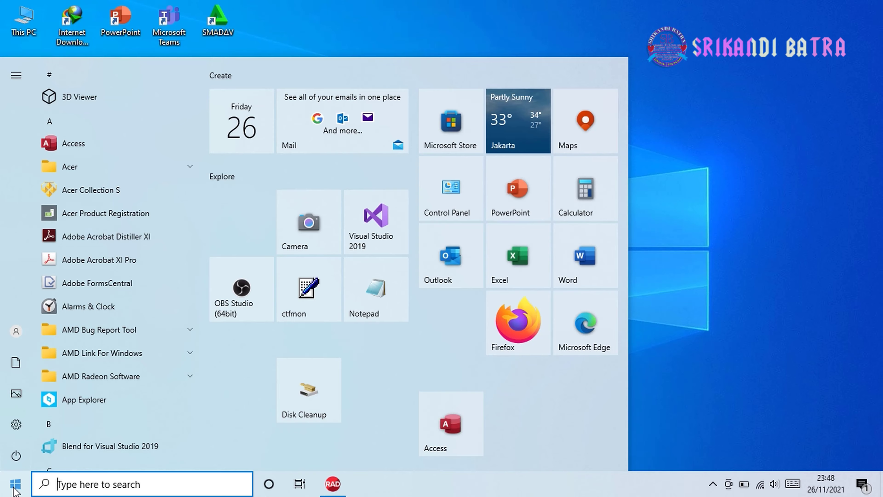
pyautogui.write('odb')
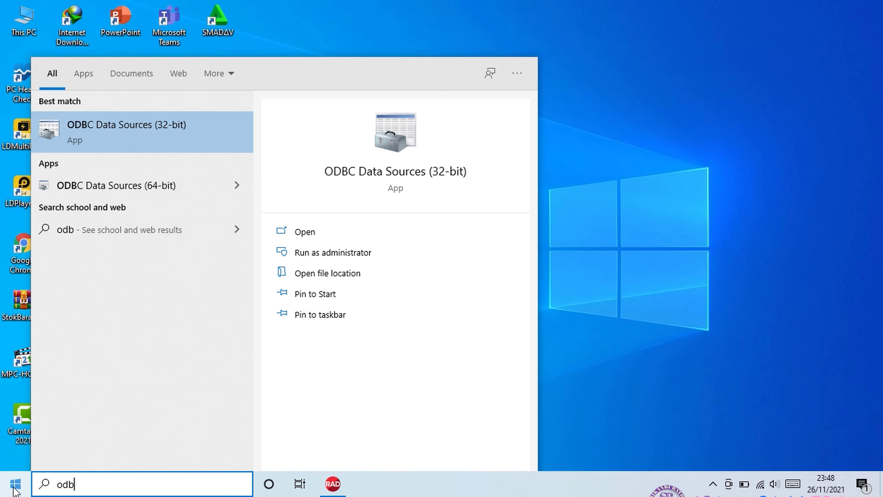
pyautogui.write('c')
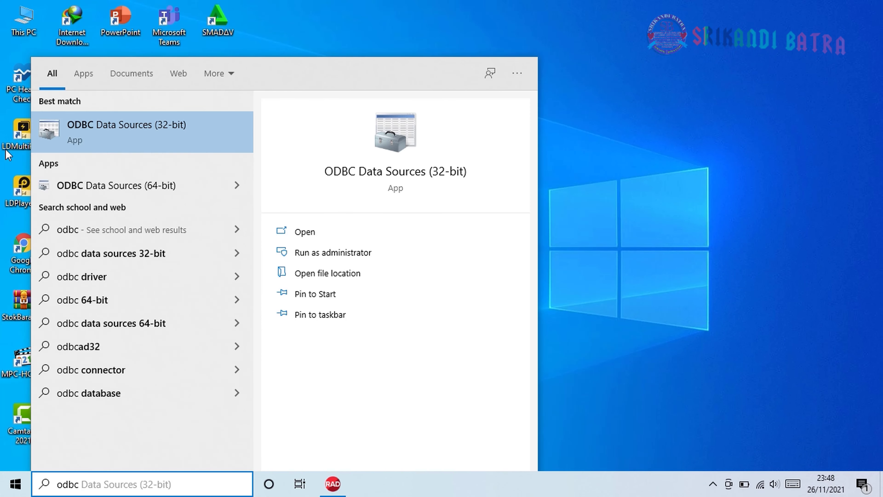
pyautogui.click(139, 129)
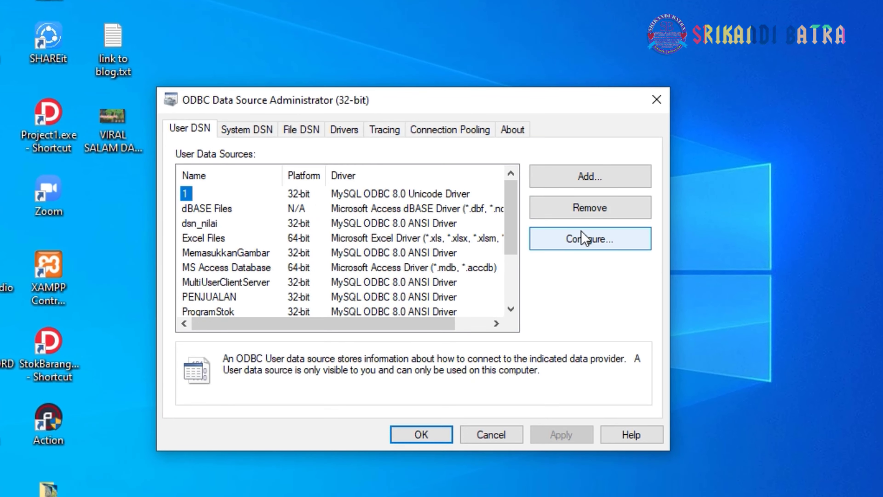
# Step: Add a new user data source that uses the MySQL ODBC 8.0 ANSI Driver
pyautogui.click(588, 177)
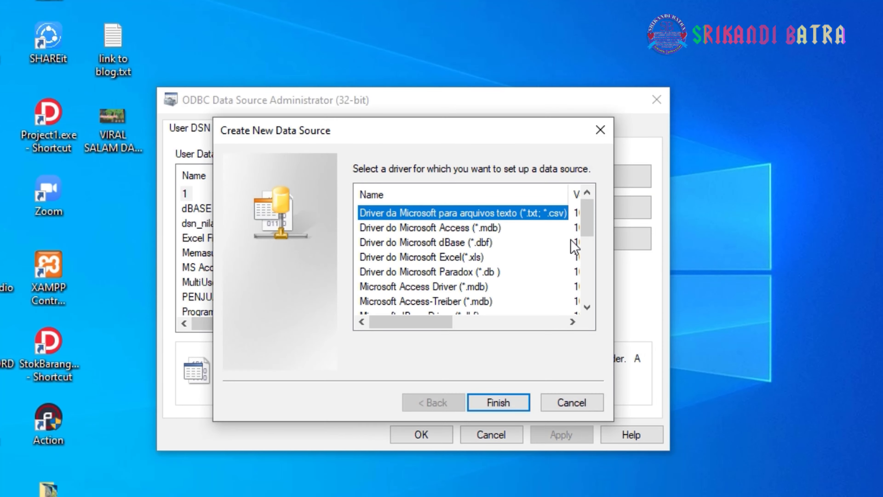
pyautogui.moveTo(589, 225); pyautogui.dragTo(586, 305)
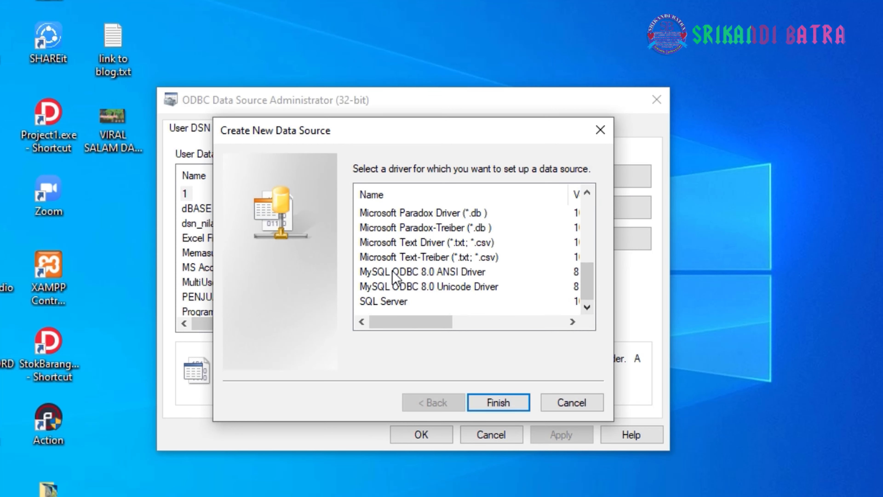
pyautogui.click(367, 271)
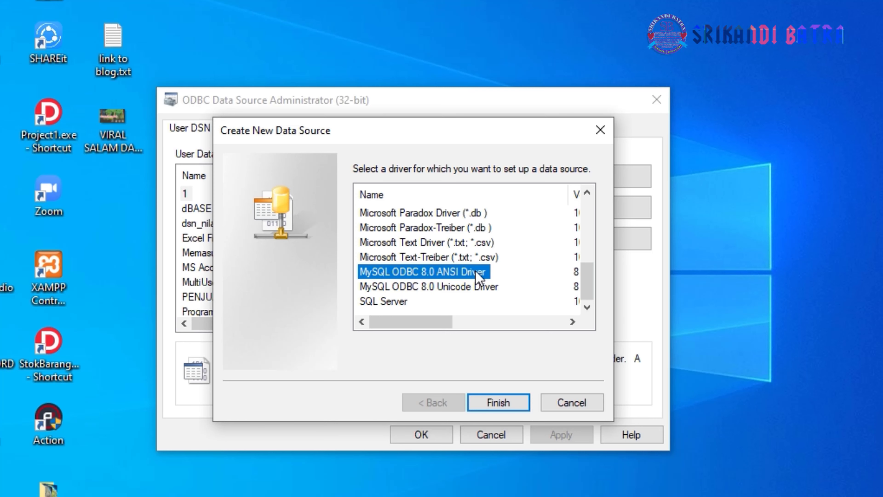
pyautogui.click(503, 404)
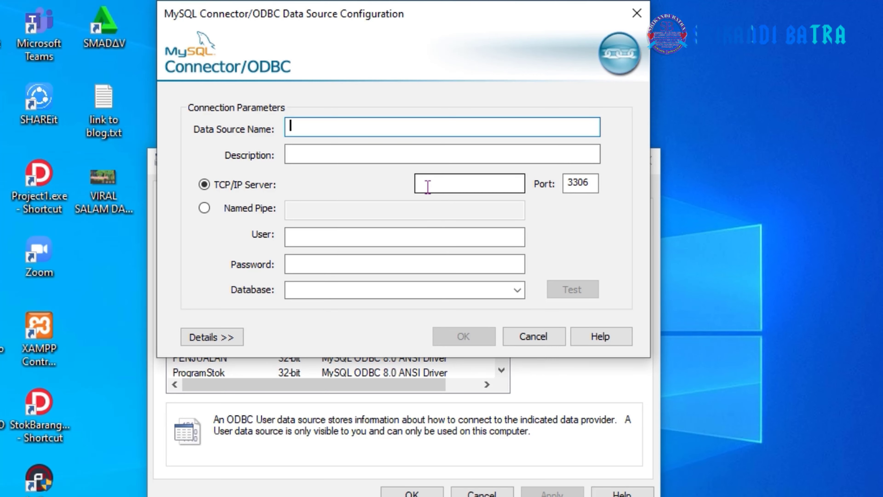
# Step: Name the data source SuratClientServer and set its TCP/IP server to localhost and its user to root
pyautogui.write('SuratCl')
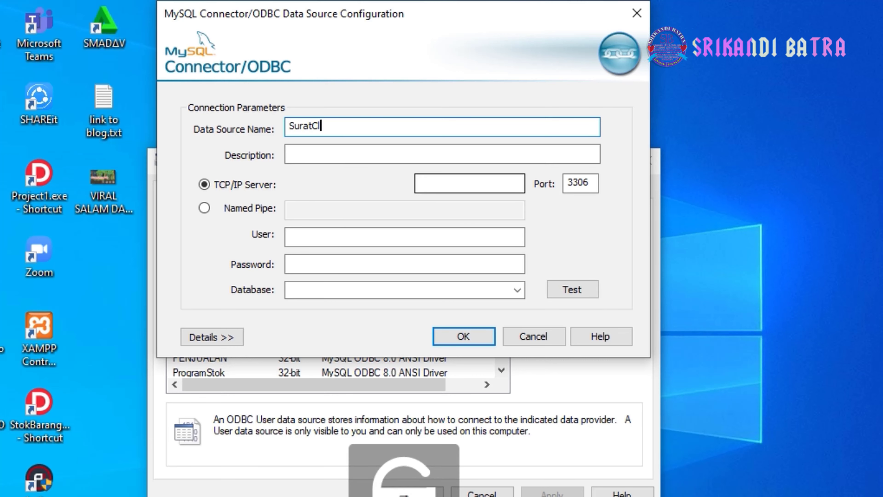
pyautogui.write('ientServer')
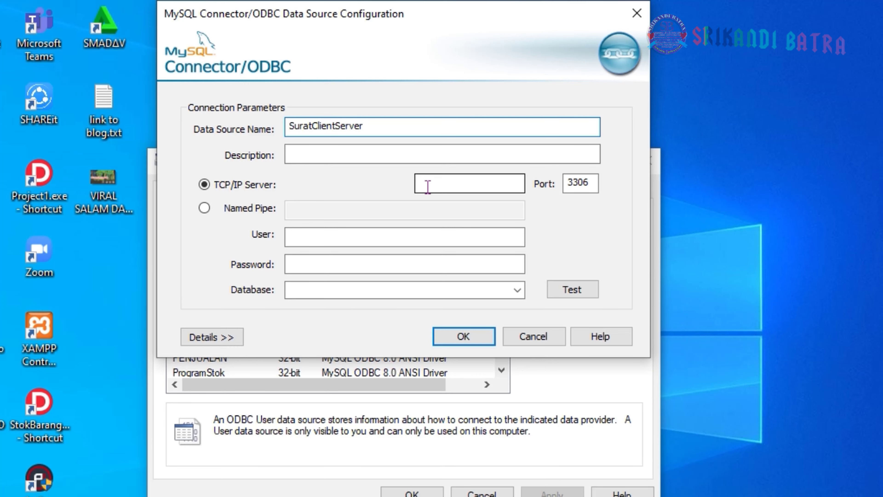
pyautogui.click(342, 153)
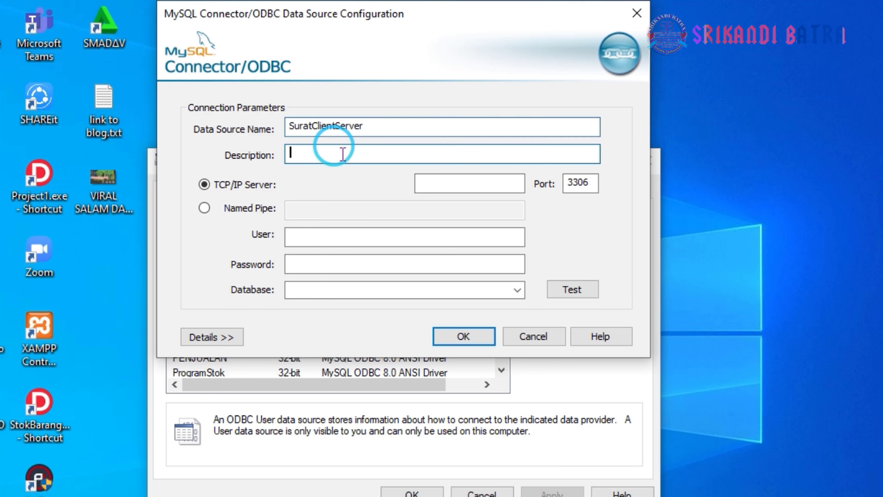
pyautogui.click(454, 181)
pyautogui.write('localhost')
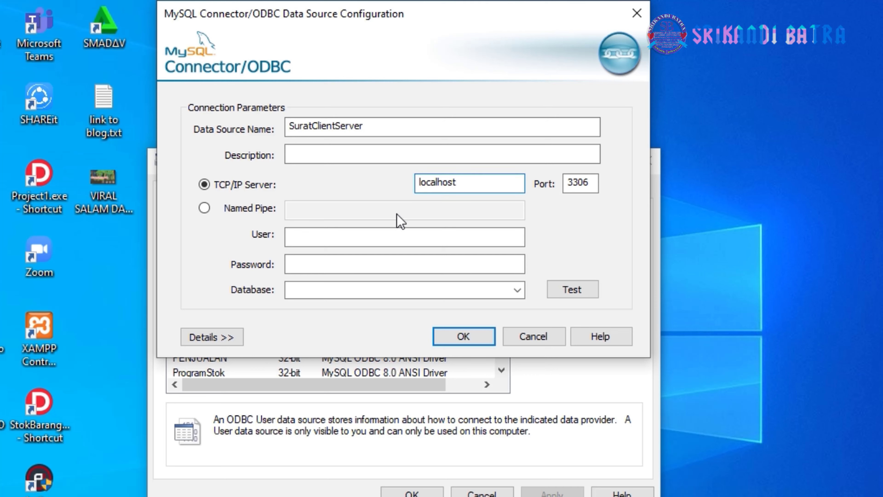
pyautogui.click(352, 236)
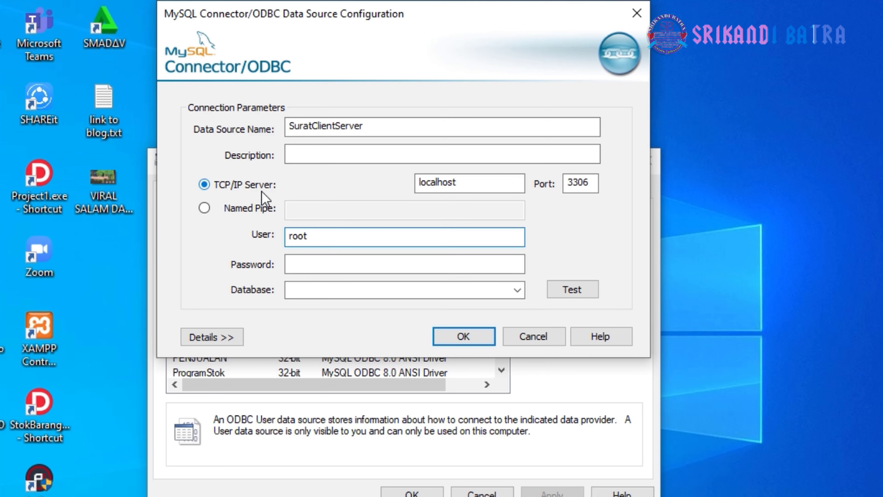
pyautogui.click(469, 183)
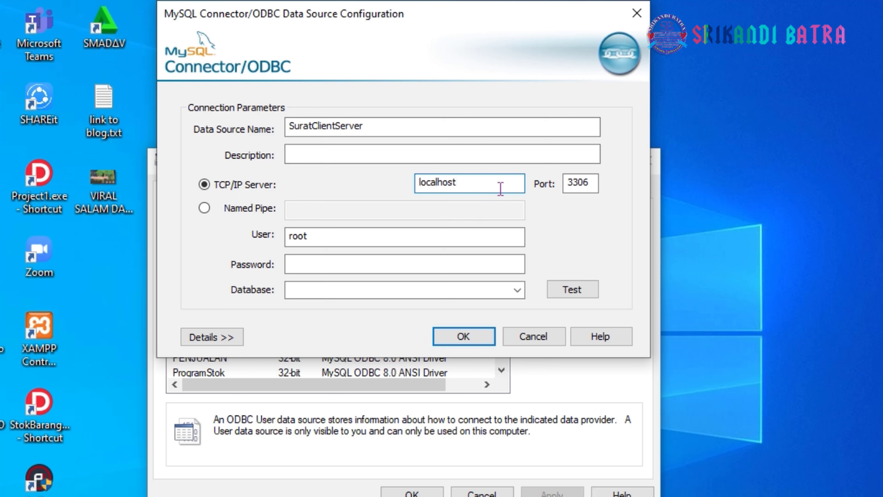
# Step: Leave the data source's password blank and choose youtube_suratclientserver as its database
pyautogui.click(309, 264)
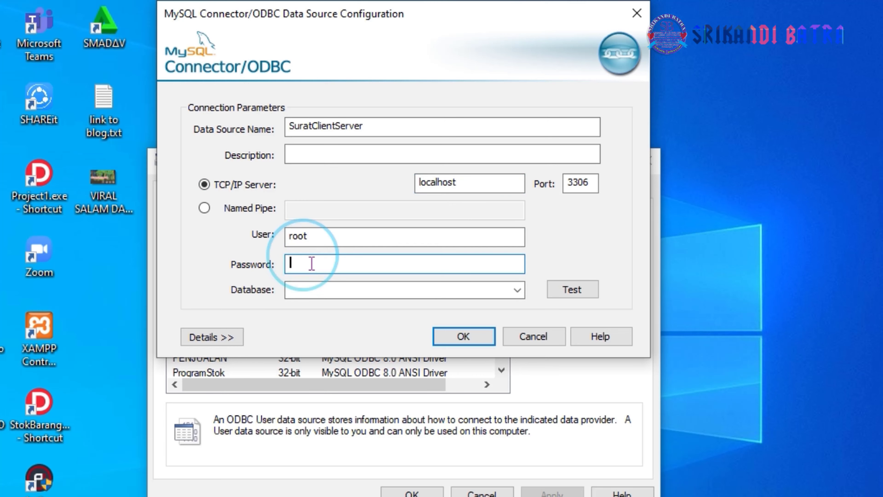
pyautogui.click(516, 290)
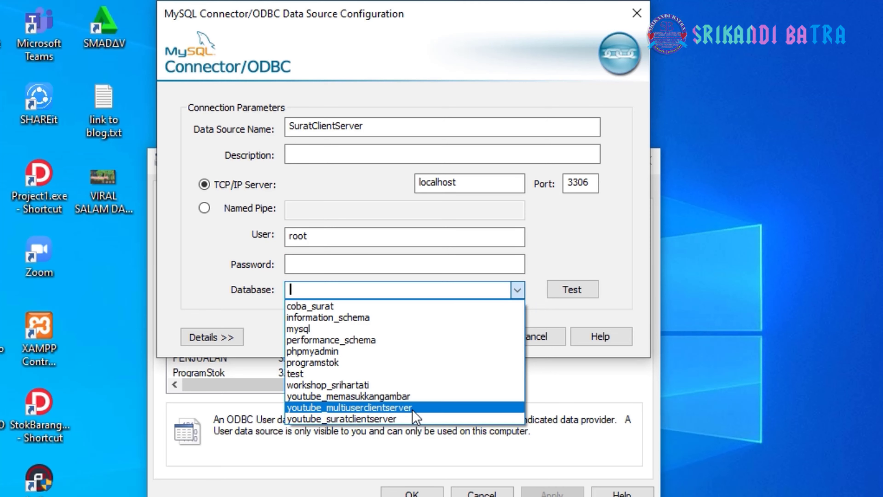
pyautogui.click(328, 419)
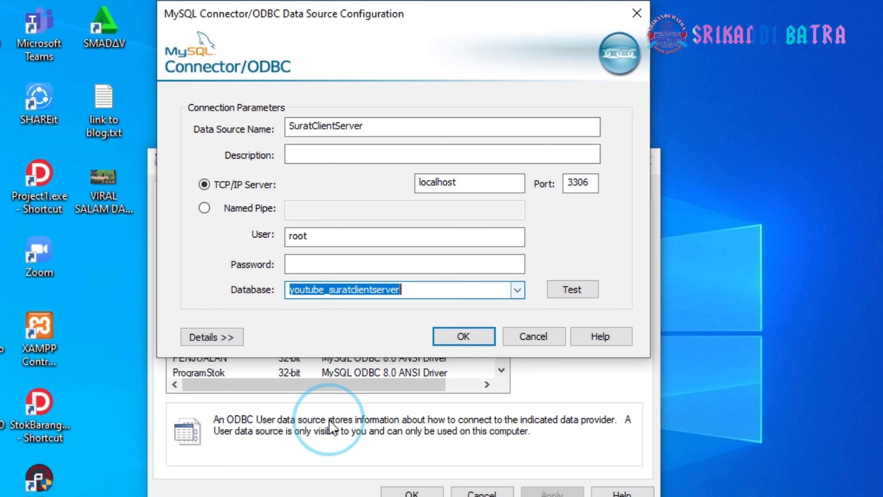
# Step: Test the data source connection, and save the configuration by confirming it and the ODBC Data Source Administrator
pyautogui.click(581, 294)
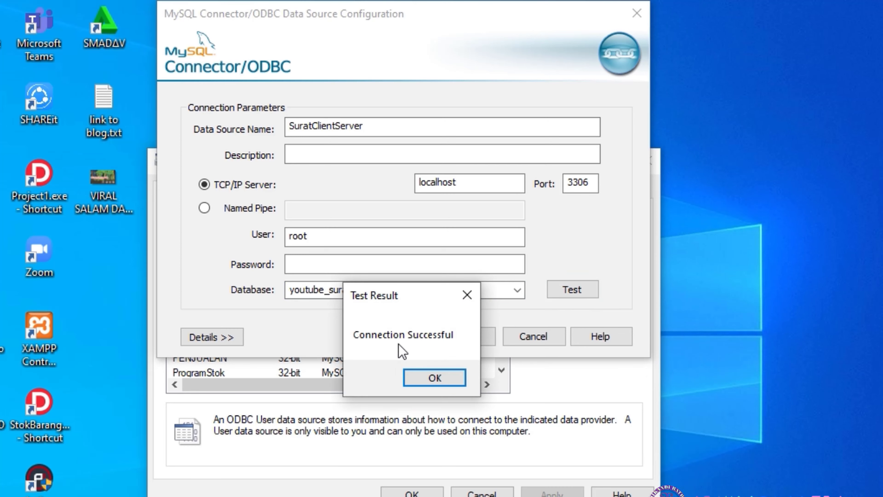
pyautogui.click(429, 372)
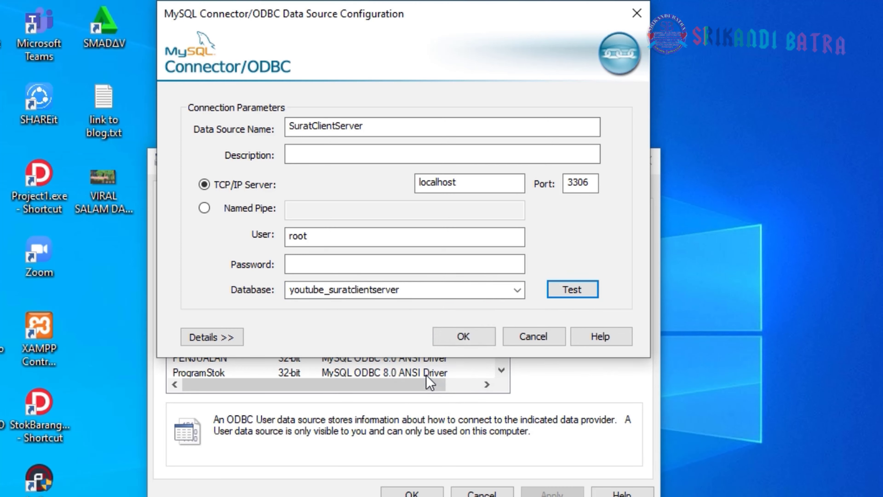
pyautogui.click(460, 337)
pyautogui.click(410, 490)
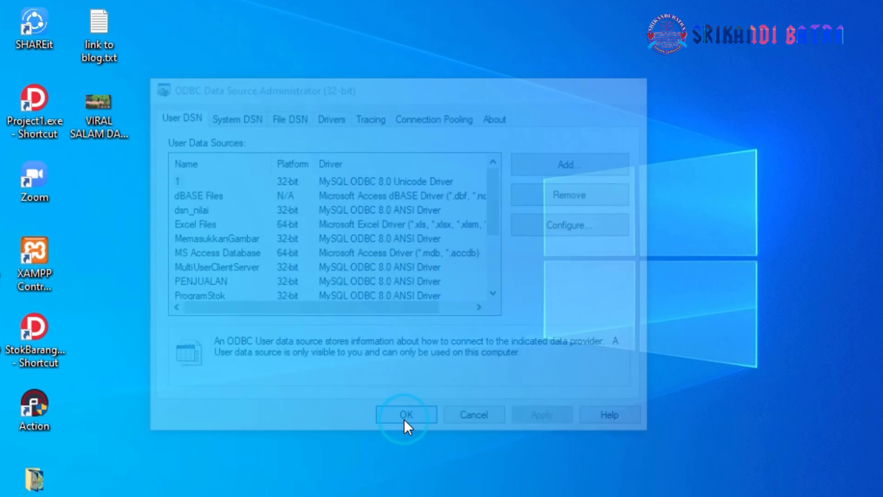